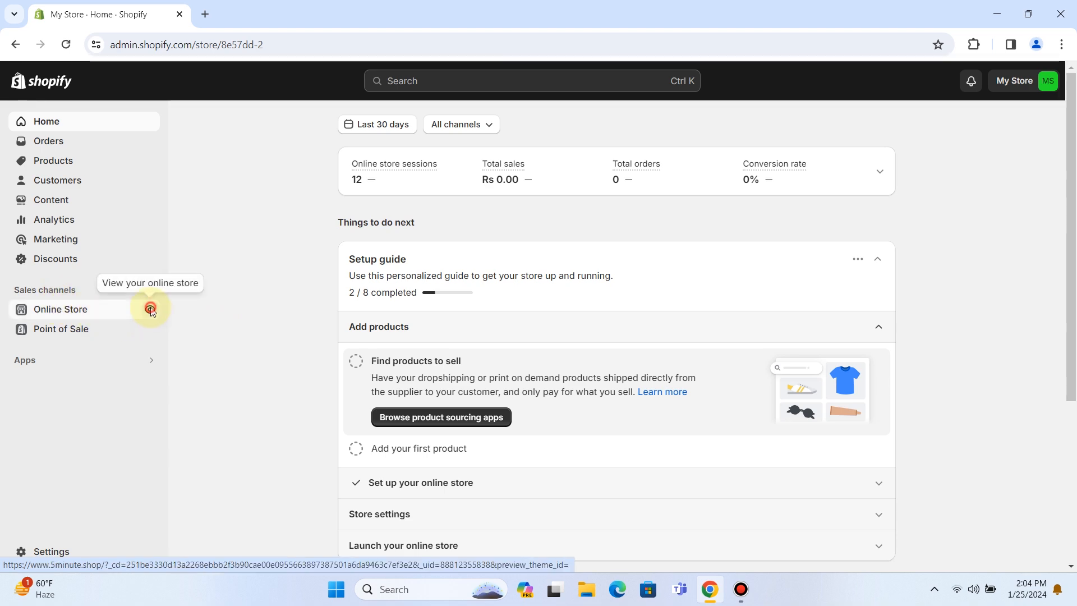
# Open the live online store and look through its home page down to the featured products and email signup
pyautogui.click(150, 308)
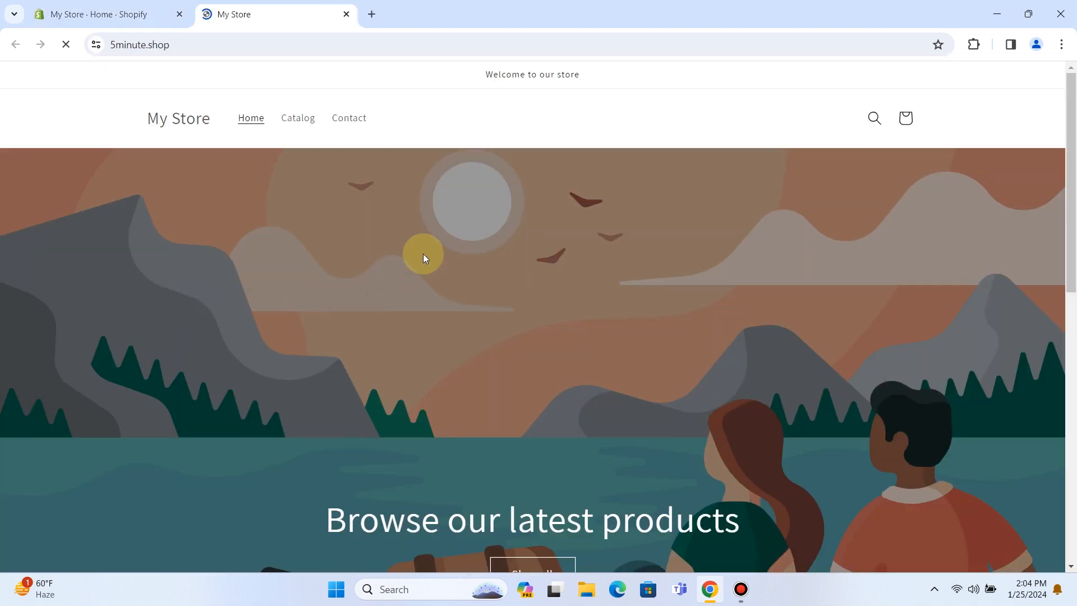
pyautogui.scroll(-10, 422, 256)
pyautogui.scroll(10, 411, 271)
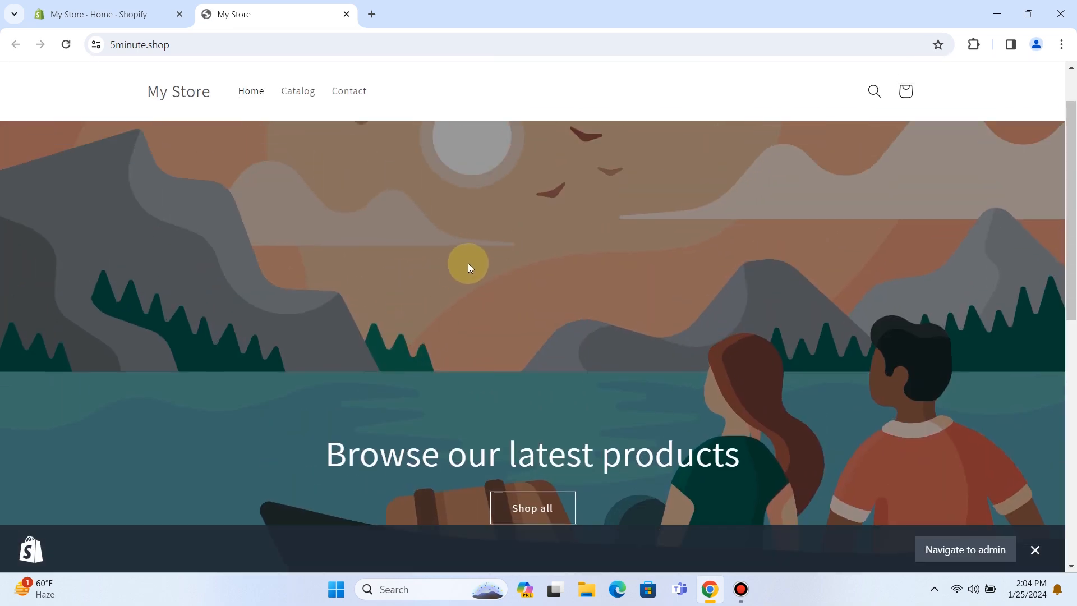
pyautogui.scroll(-10, 468, 263)
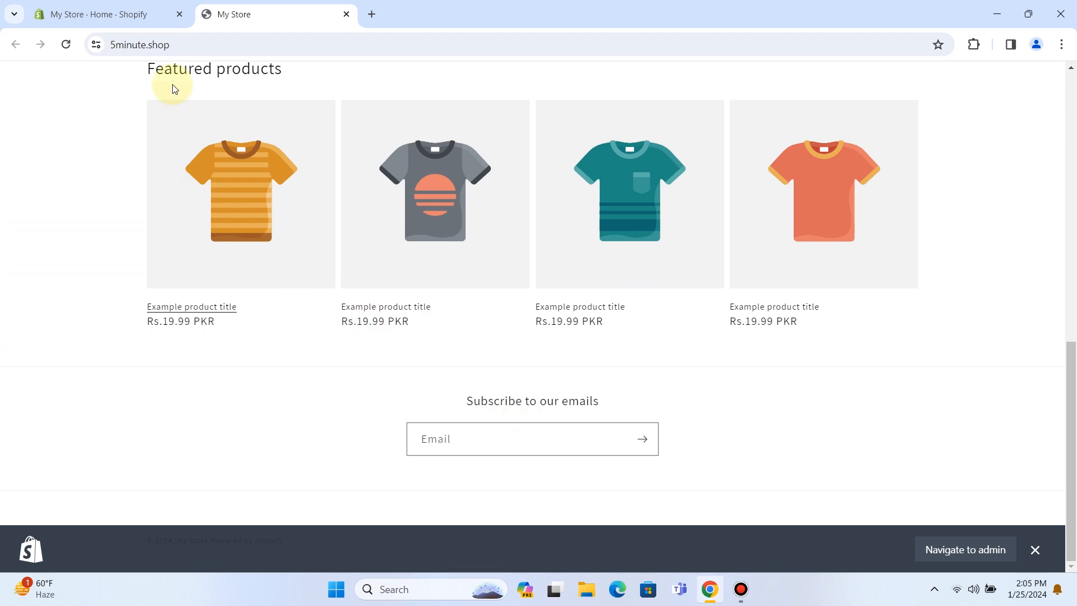
# Return to the store admin and start a new product collection titled "Sneakers"
pyautogui.click(119, 15)
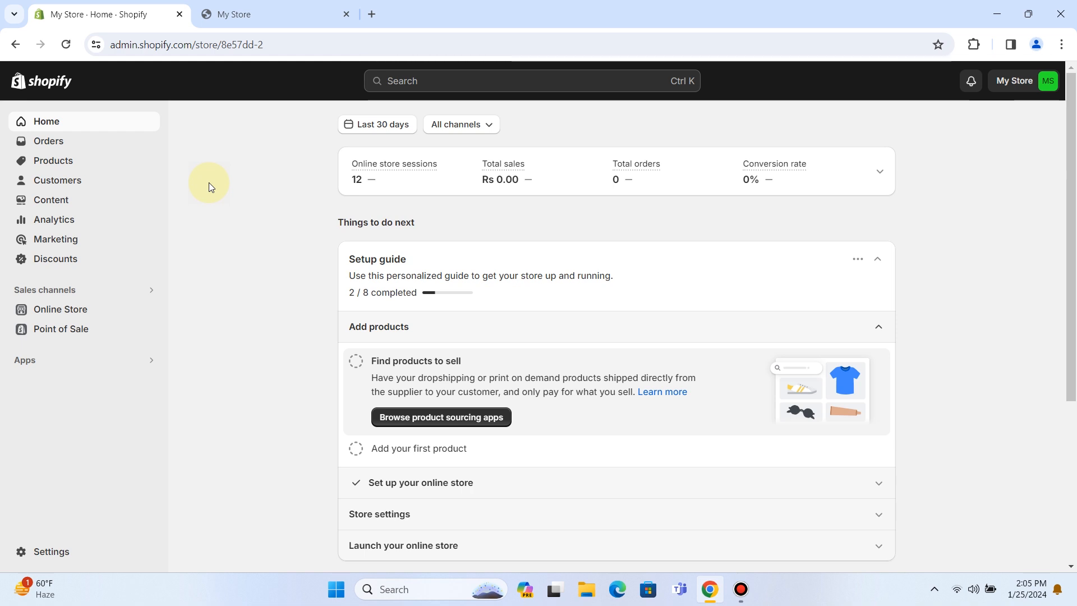
pyautogui.click(80, 162)
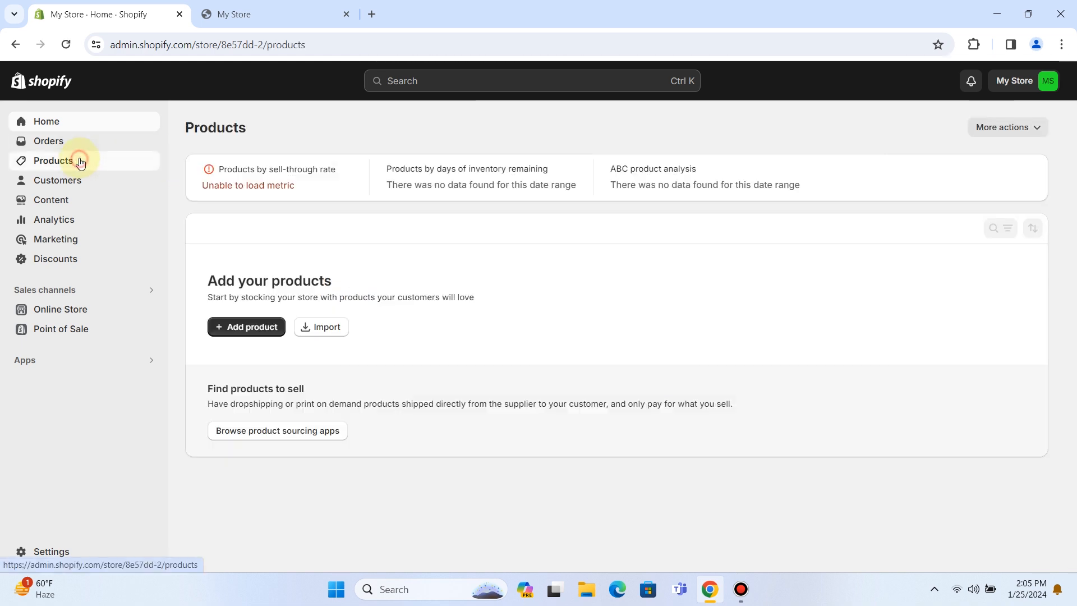
pyautogui.click(78, 184)
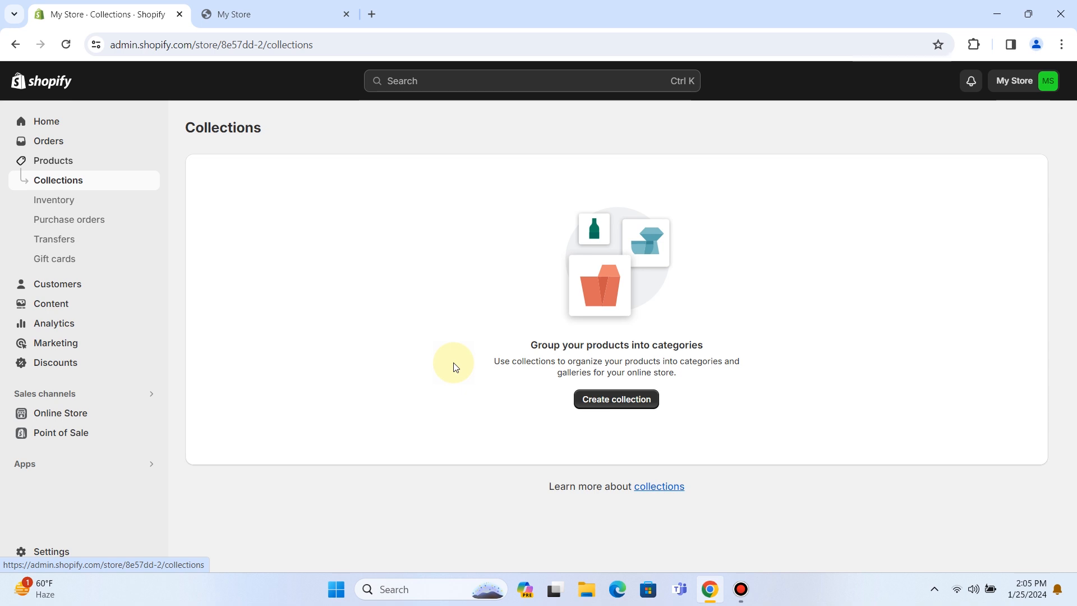
pyautogui.click(585, 399)
pyautogui.click(346, 194)
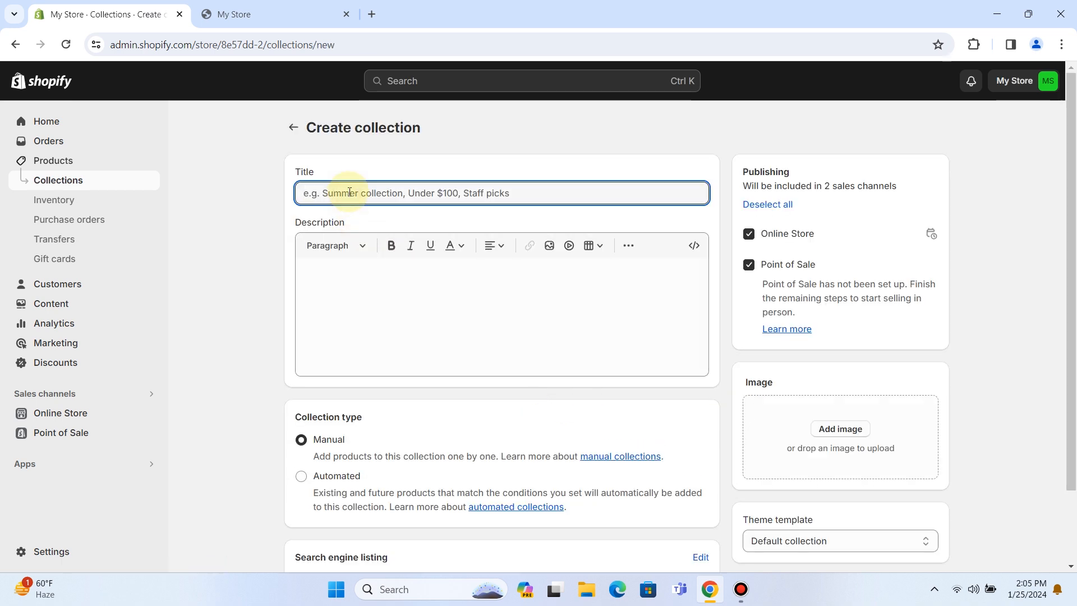
pyautogui.write('Sneakers')
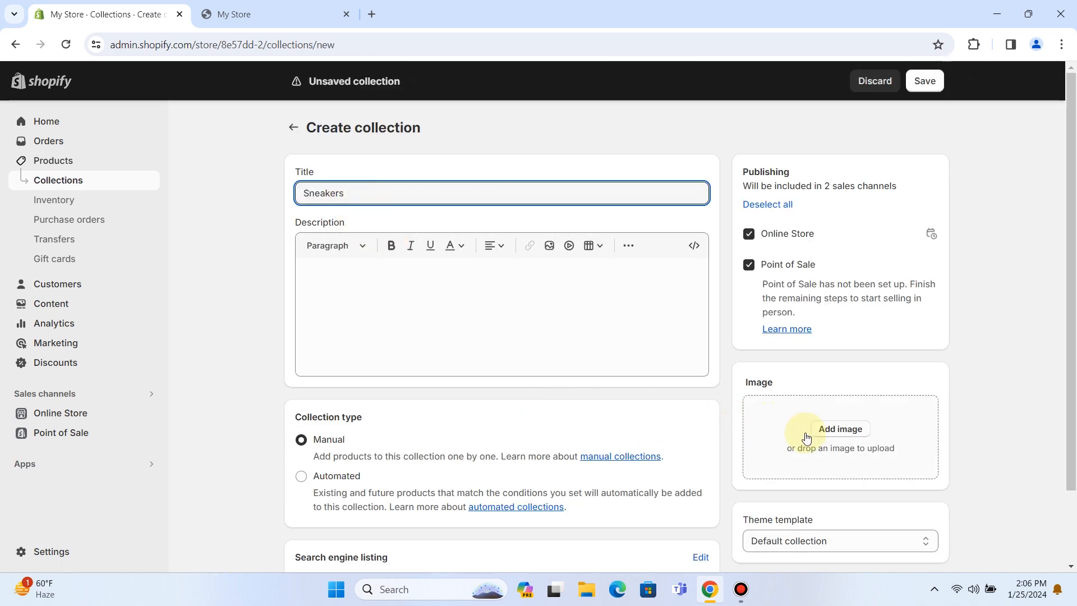
# Add the Sneakers1 picture as the collection image, save the collection and return to the collections list
pyautogui.click(820, 430)
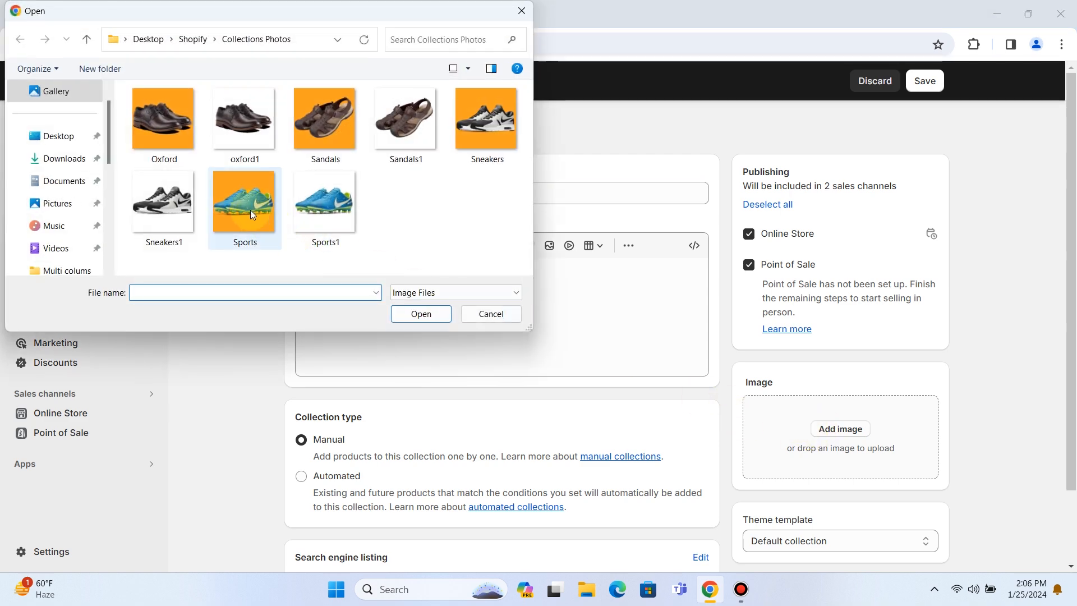
pyautogui.click(164, 202)
pyautogui.click(415, 313)
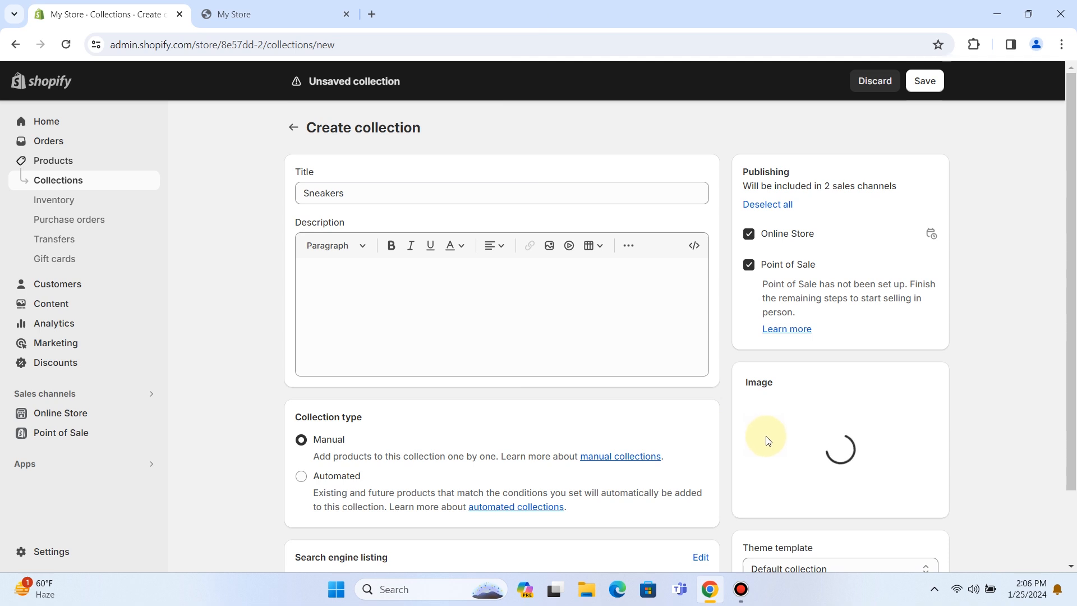
pyautogui.click(920, 82)
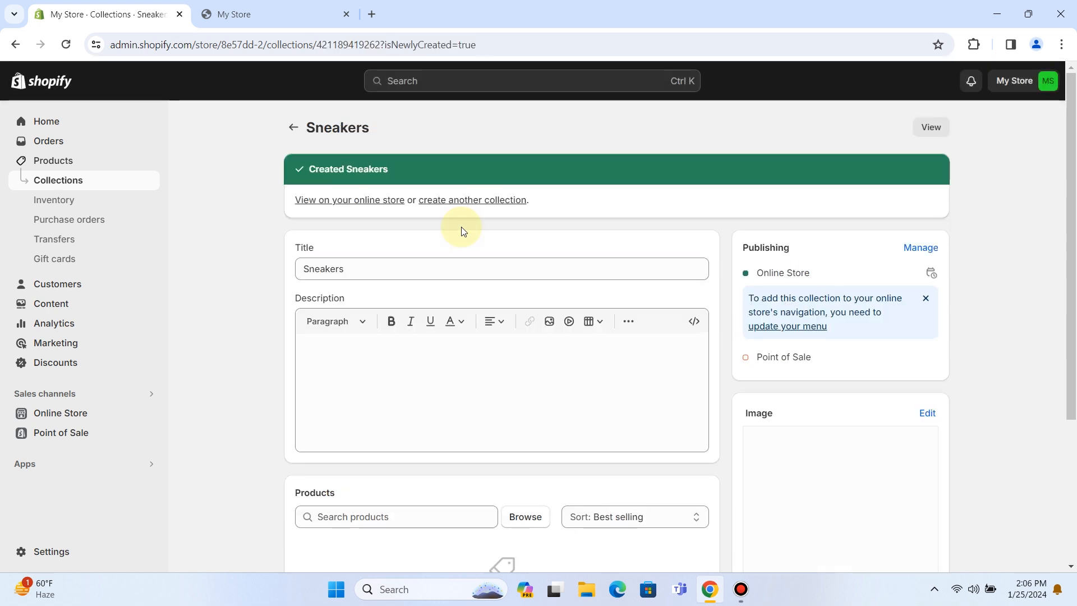
pyautogui.click(294, 128)
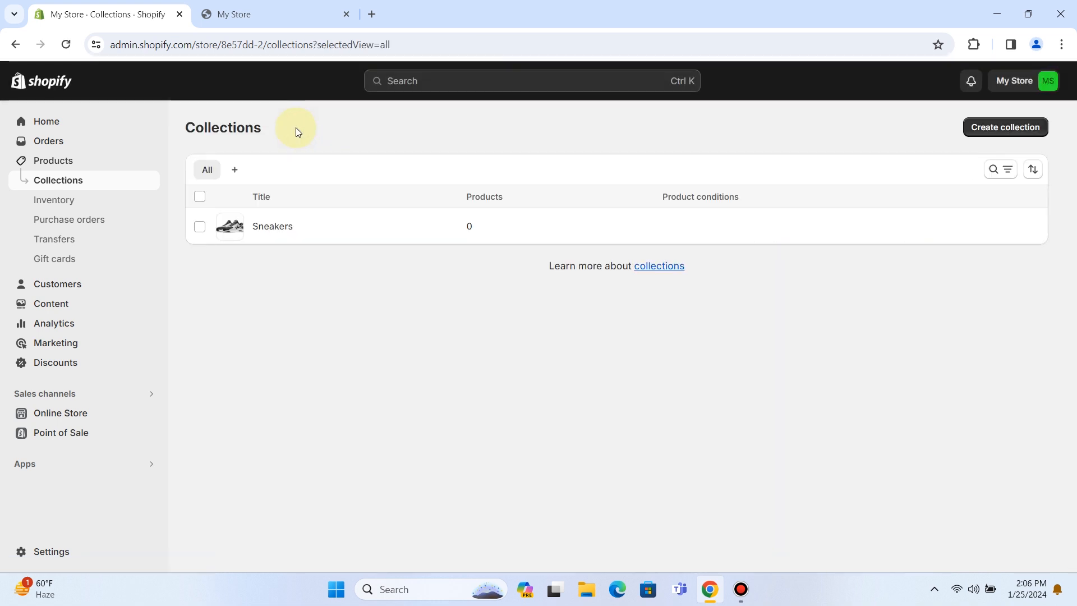
# Create and save a collection titled "Oxford" with the oxford1 picture as its image, and return to the collections list
pyautogui.click(985, 127)
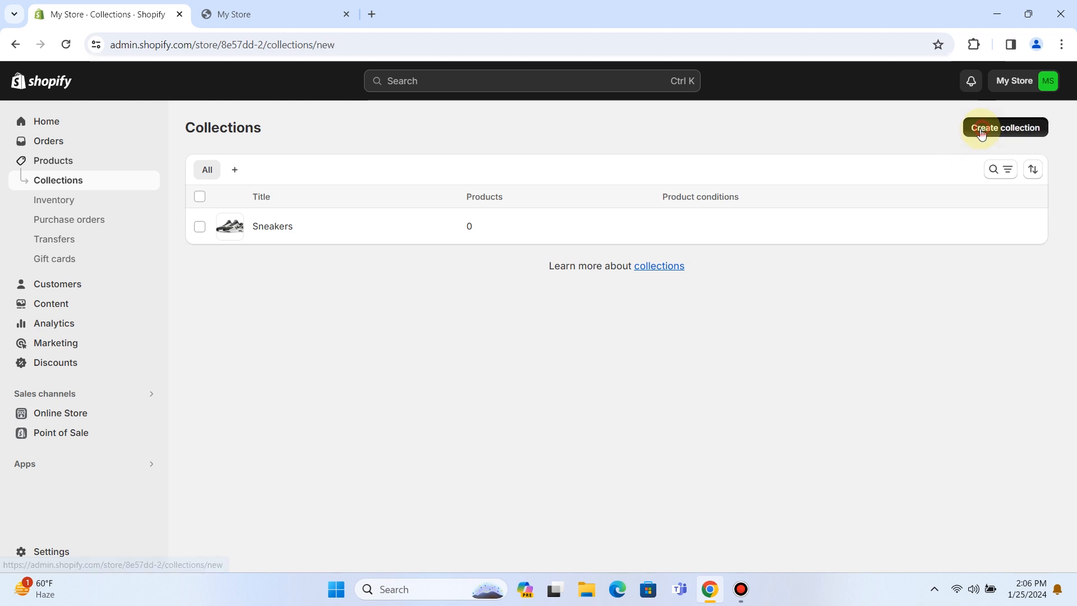
pyautogui.click(451, 193)
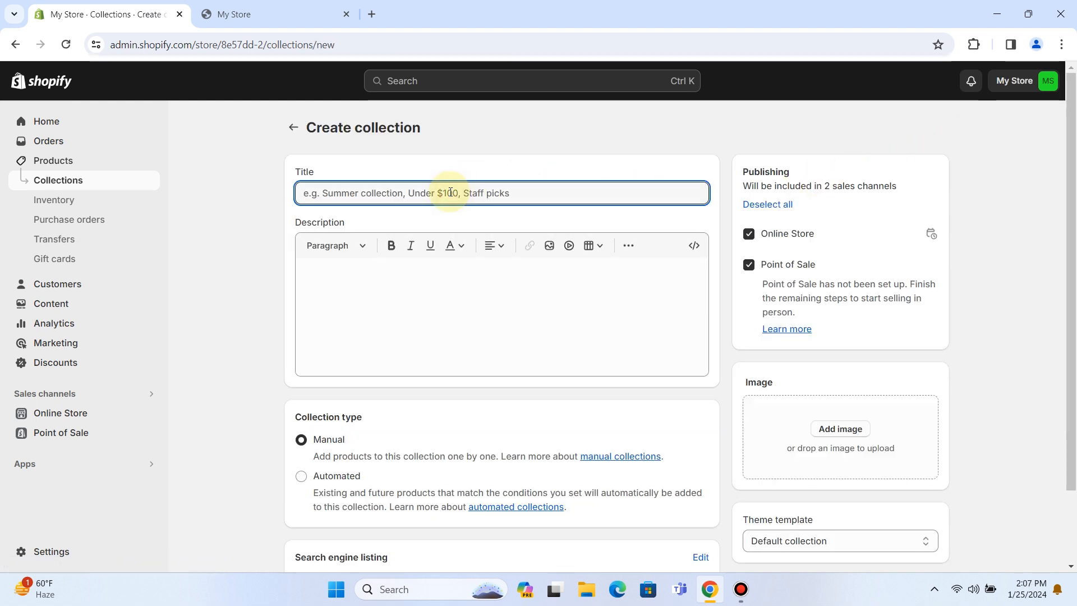
pyautogui.write('Oxford')
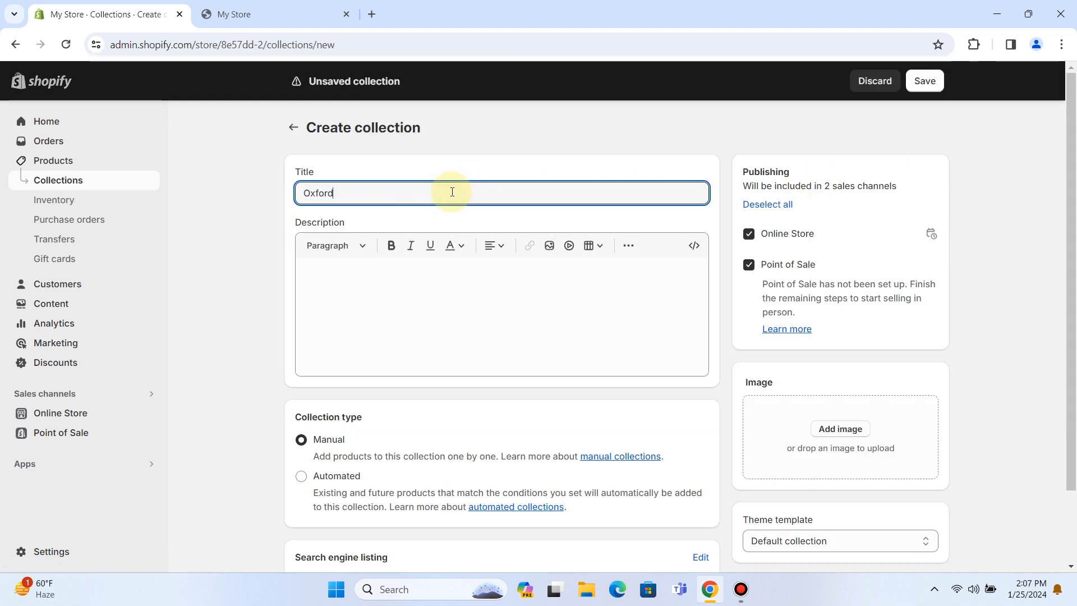
pyautogui.click(847, 429)
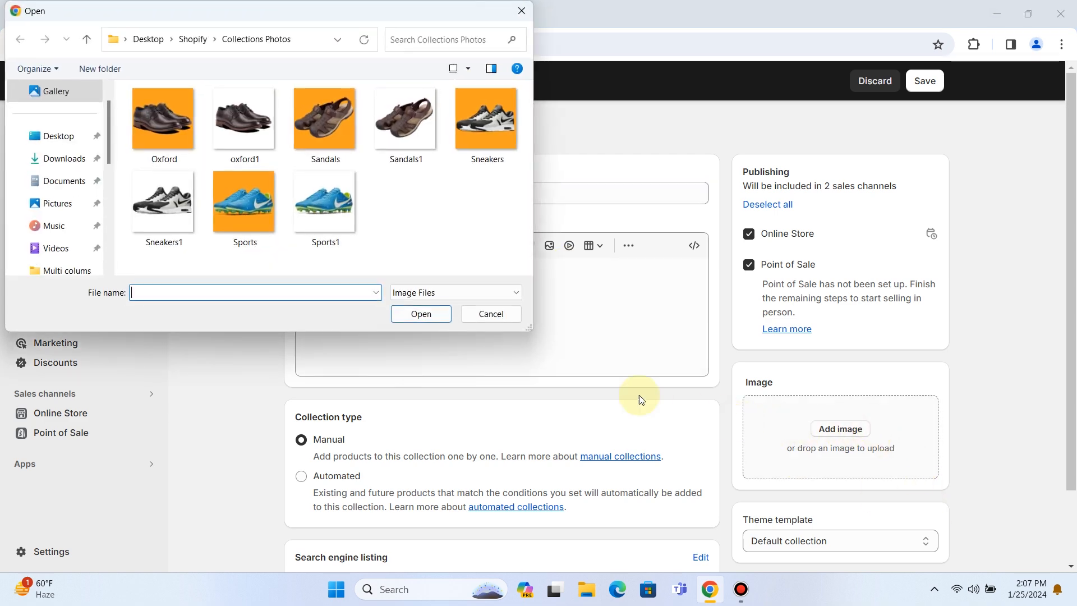
pyautogui.click(251, 135)
pyautogui.click(420, 312)
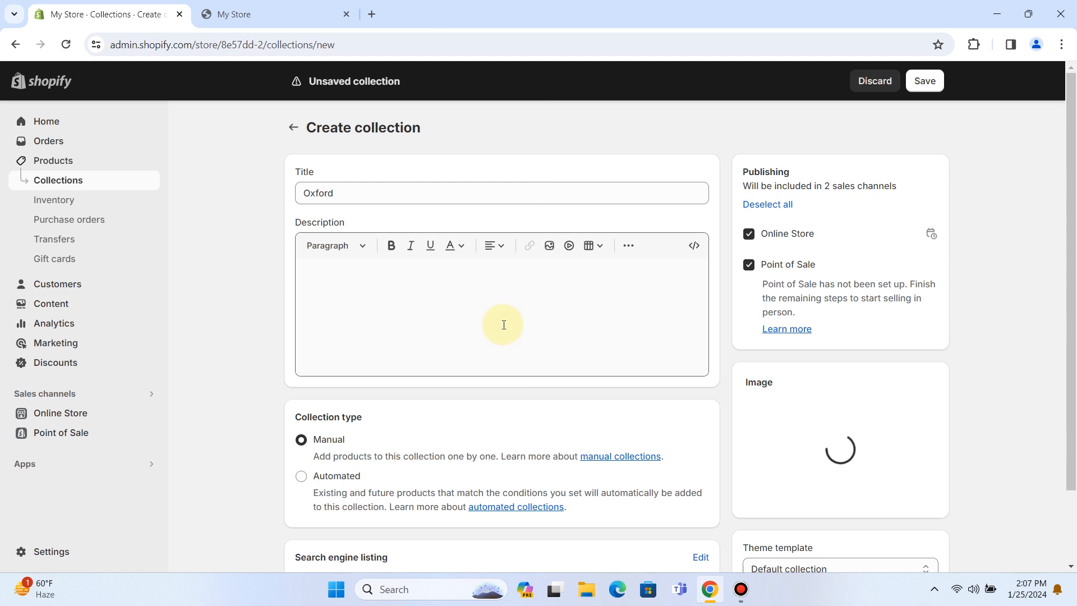
pyautogui.click(925, 84)
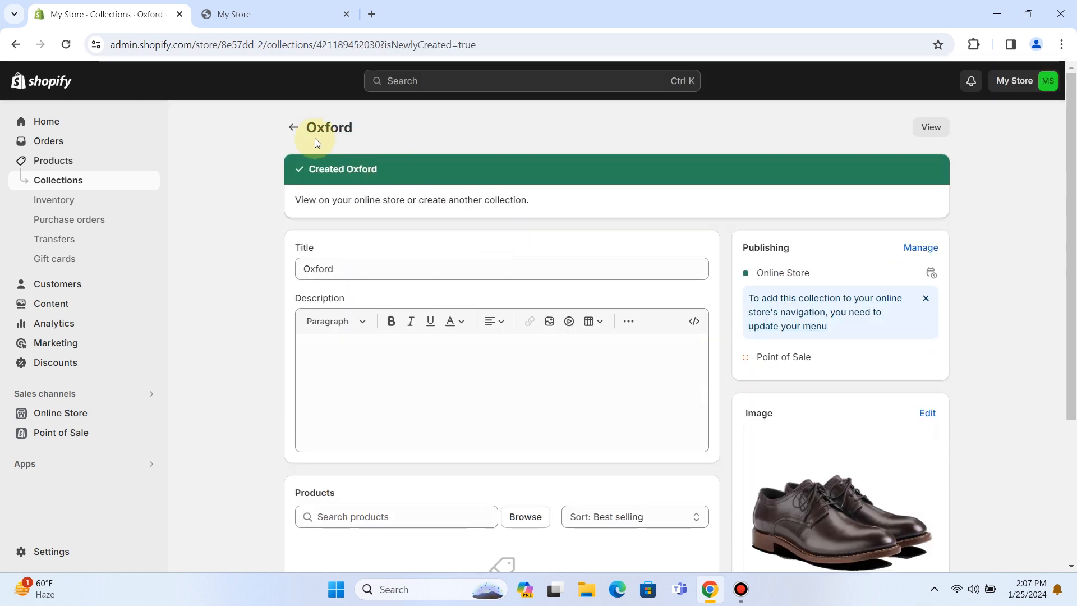
pyautogui.click(293, 127)
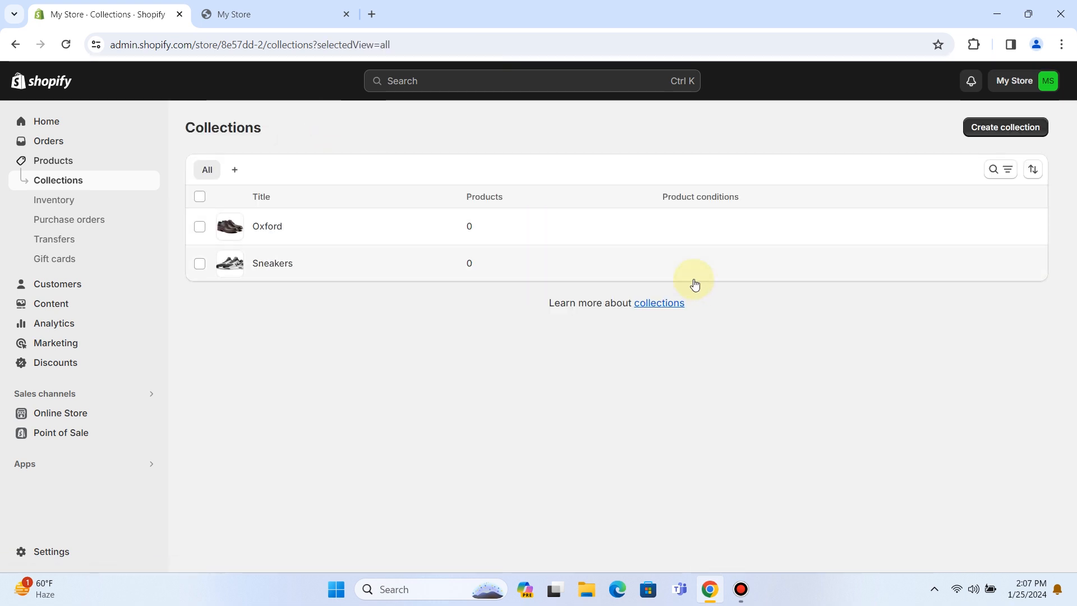
# Create and save a collection titled "Sports" with the Sports1 picture as its image, and return to the collections list
pyautogui.click(1005, 127)
pyautogui.click(813, 421)
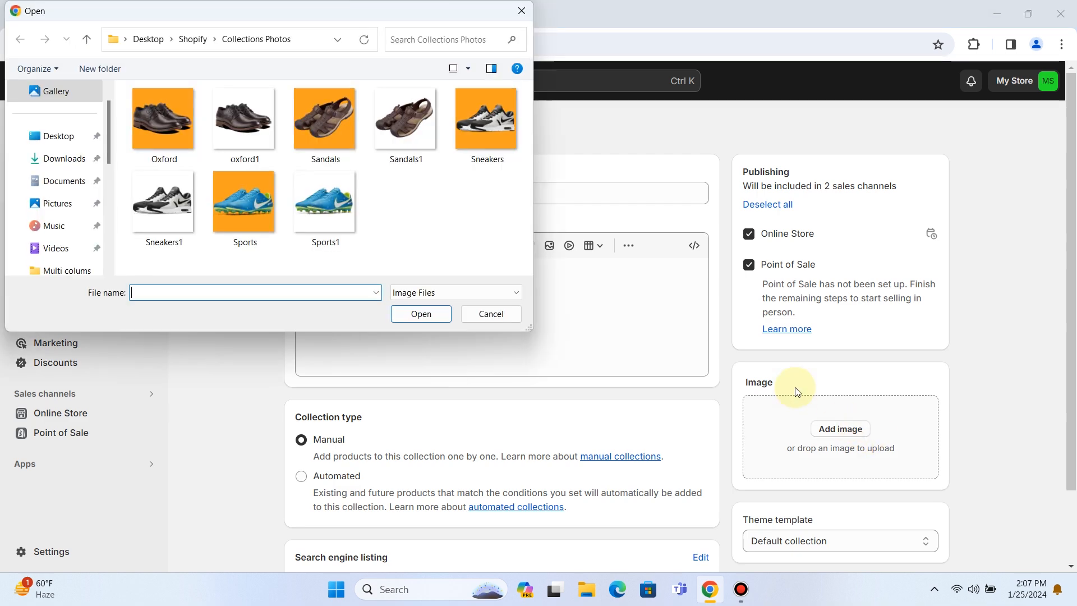
pyautogui.click(326, 202)
pyautogui.click(418, 313)
pyautogui.click(369, 189)
pyautogui.write('S')
pyautogui.press('Return')
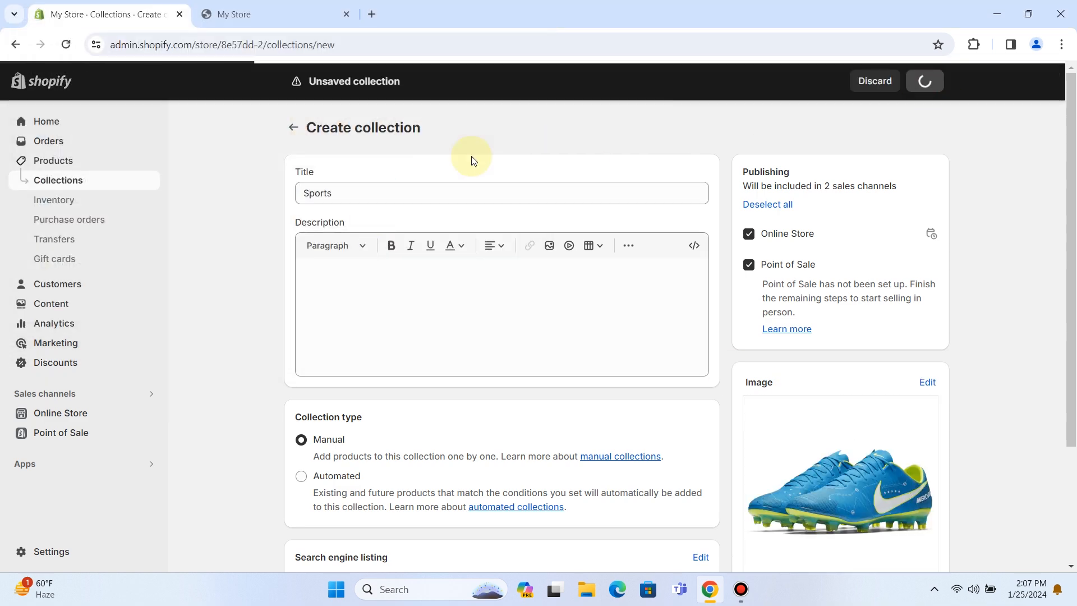
pyautogui.click(275, 125)
# Create and save a collection titled "Sandals" with the Sandals1 picture as its image, and return to the collections list
pyautogui.click(1004, 126)
pyautogui.click(845, 427)
pyautogui.click(406, 119)
pyautogui.click(421, 313)
pyautogui.click(391, 195)
pyautogui.write('Sandals')
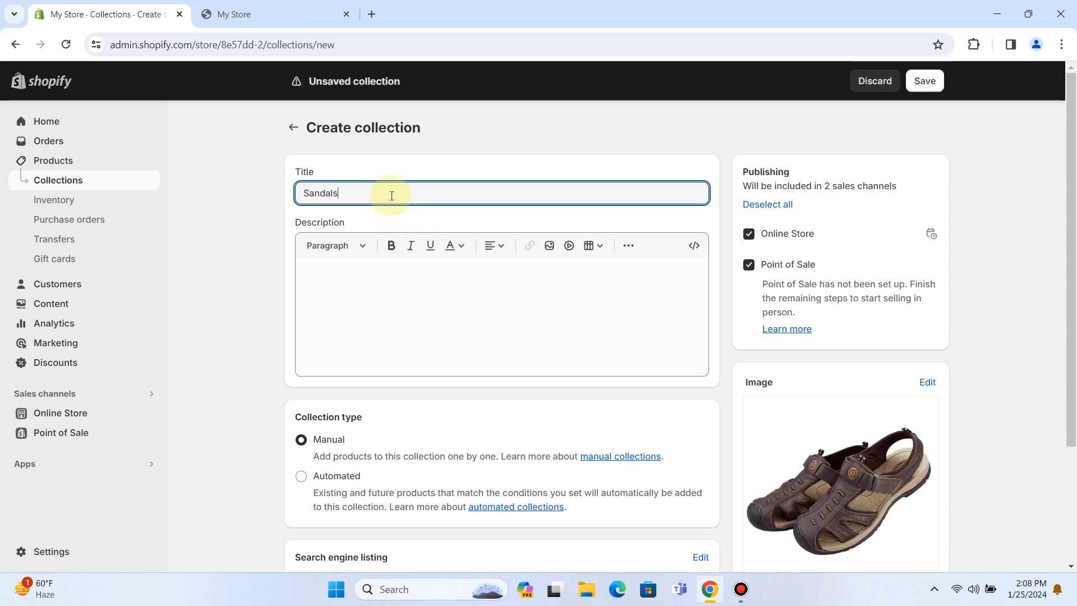
pyautogui.click(925, 82)
pyautogui.click(293, 128)
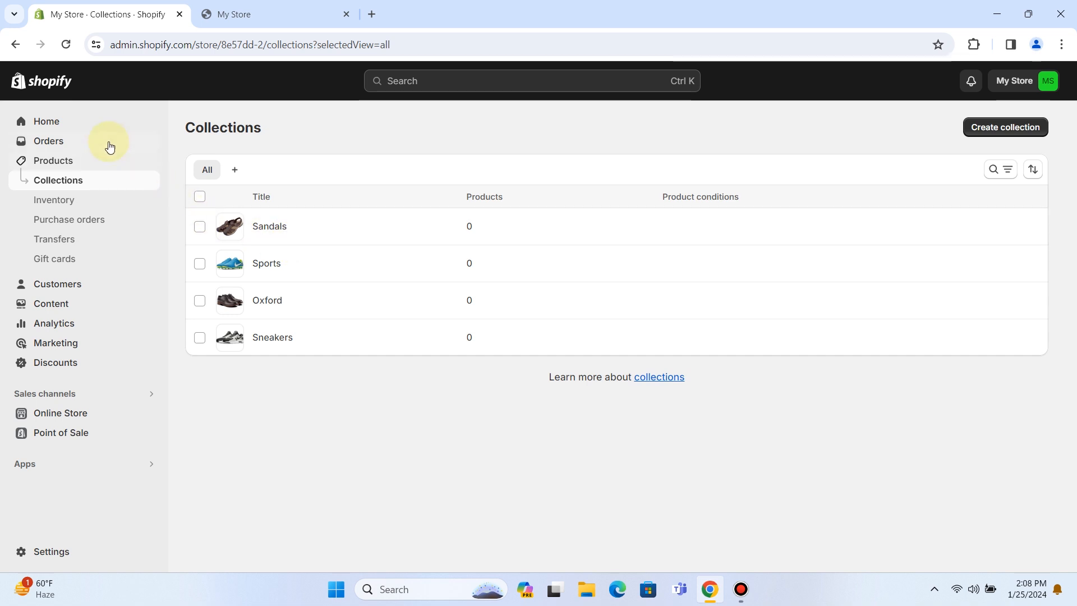
# Open the online store's theme management page and look through the popular free themes offered there
pyautogui.click(97, 123)
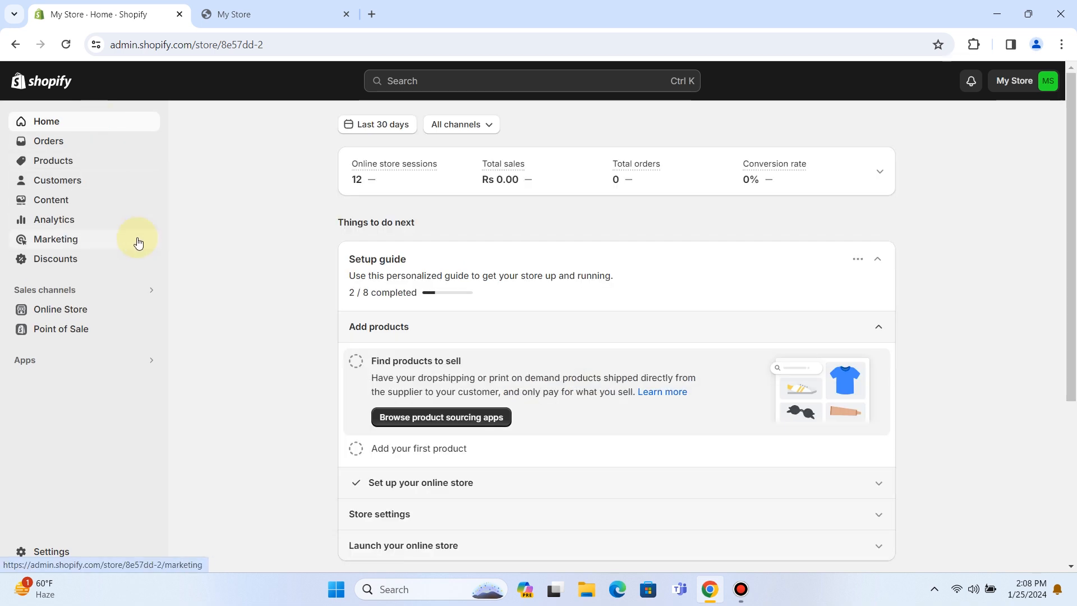
pyautogui.click(60, 310)
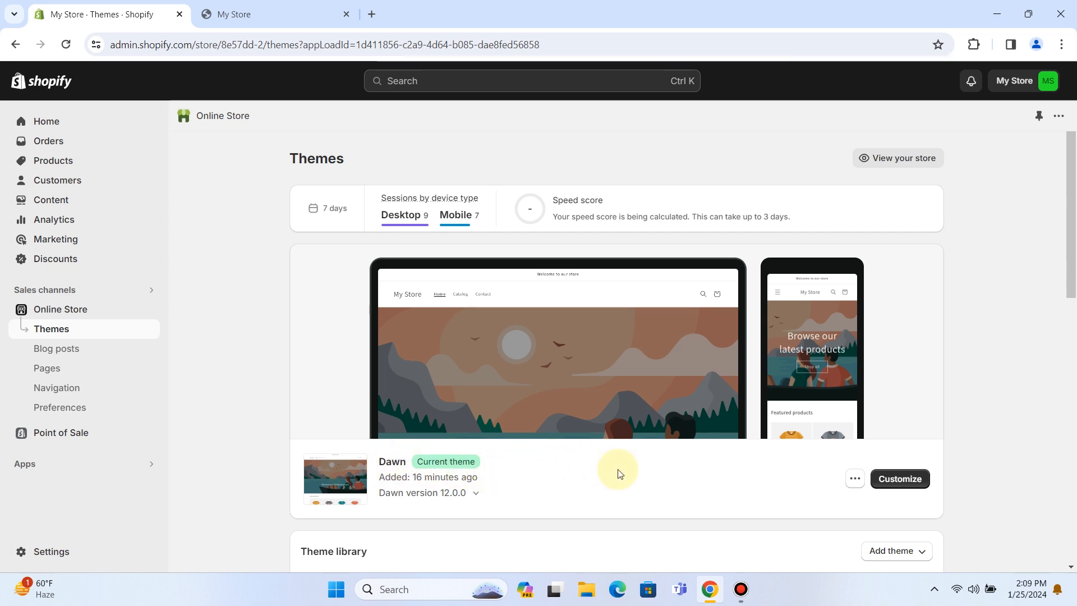
pyautogui.scroll(-5, 556, 443)
pyautogui.scroll(-7, 553, 433)
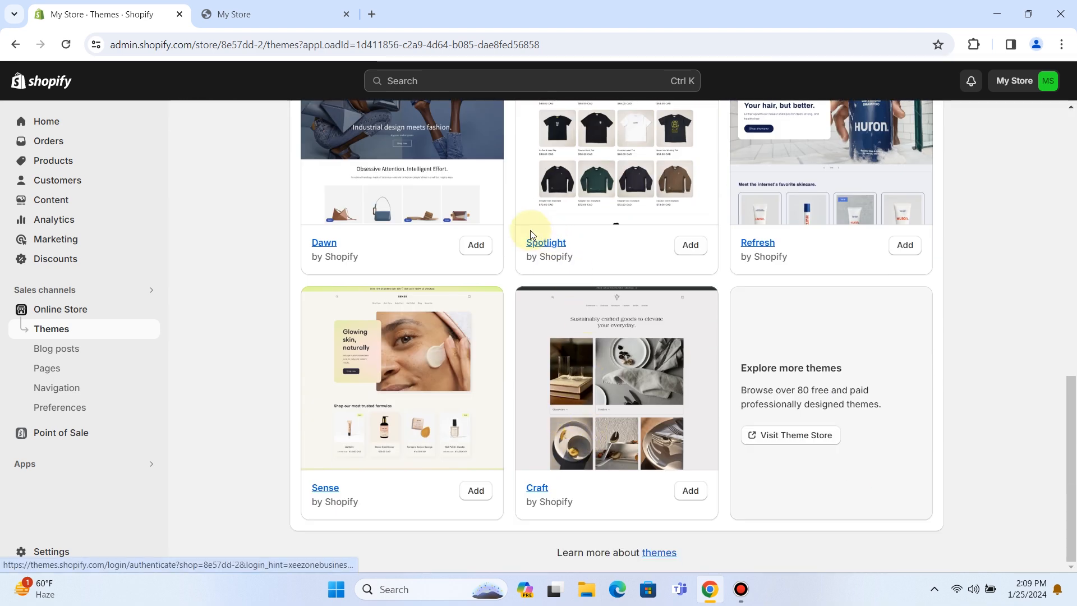
pyautogui.scroll(1, 622, 344)
pyautogui.scroll(1, 622, 343)
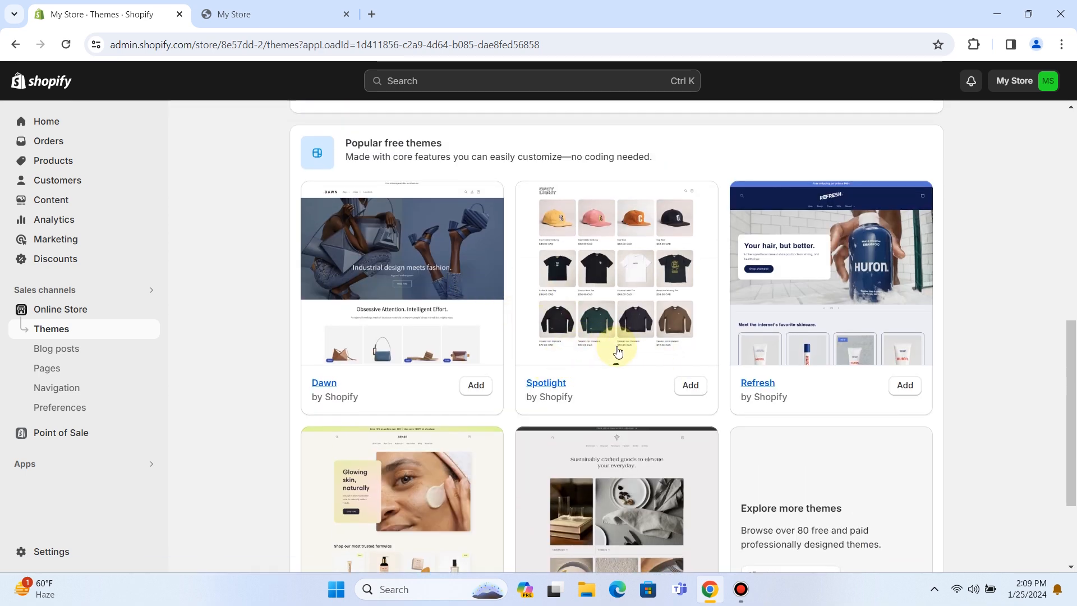
pyautogui.scroll(-2, 615, 351)
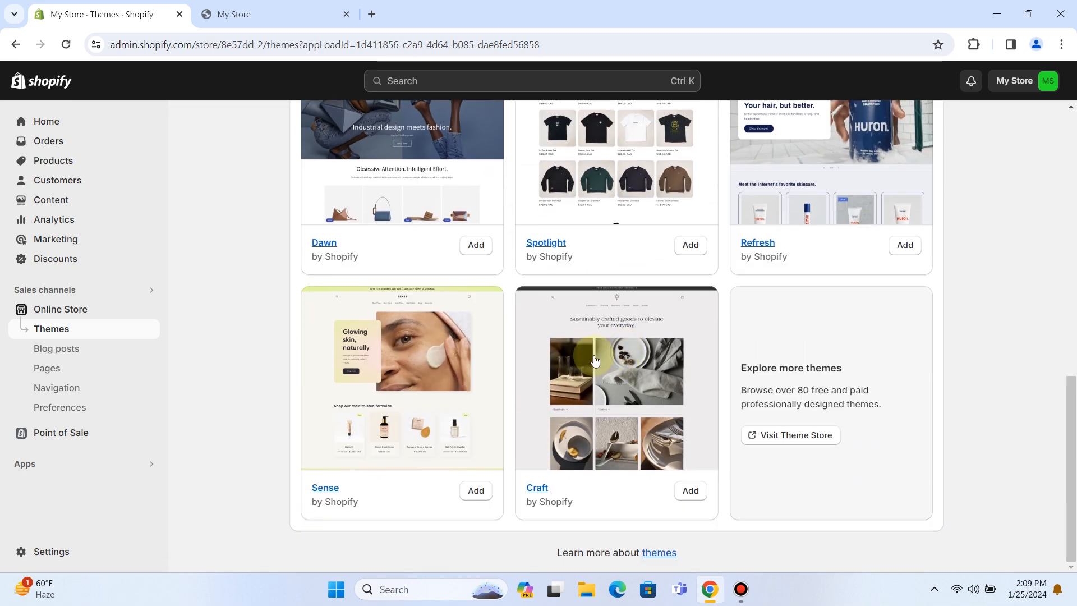
# Visit the Theme Store and browse the full catalogue of themes with their prices and features
pyautogui.click(784, 435)
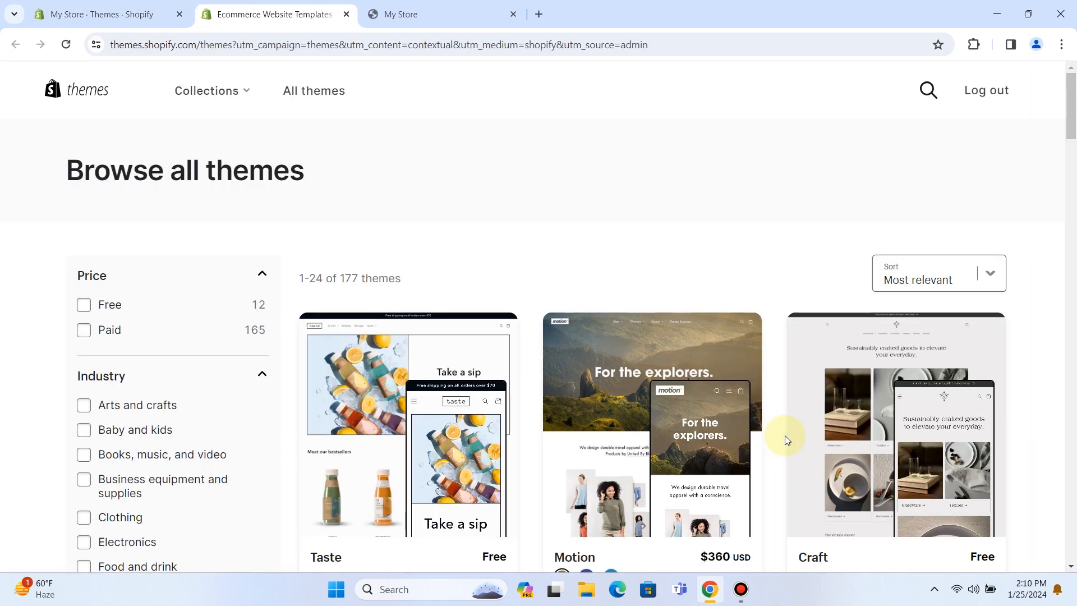
pyautogui.scroll(-5, 786, 435)
pyautogui.scroll(-20, 784, 441)
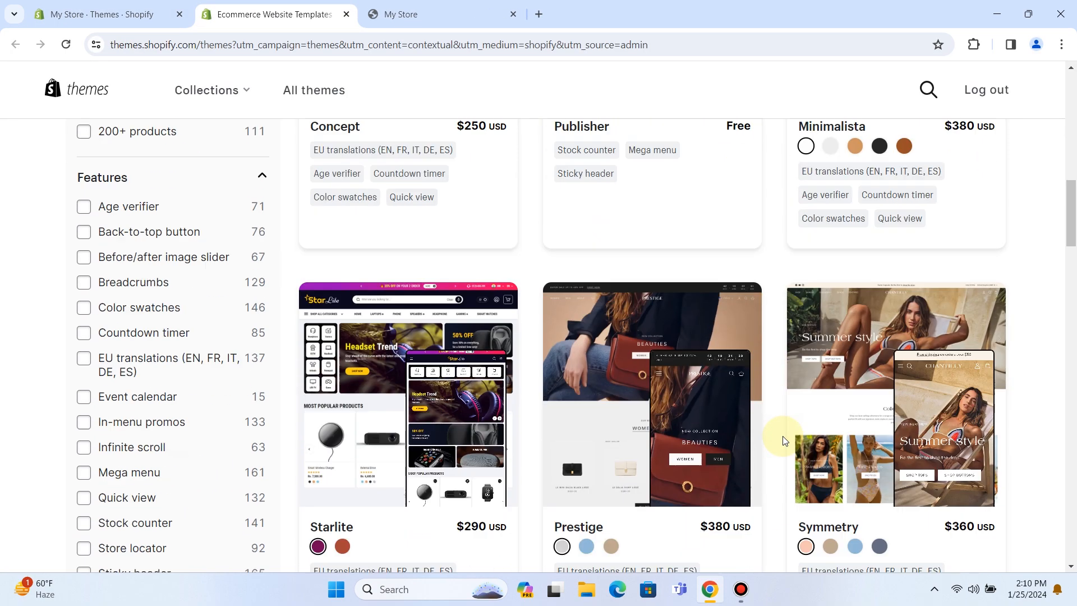
pyautogui.scroll(-9, 784, 441)
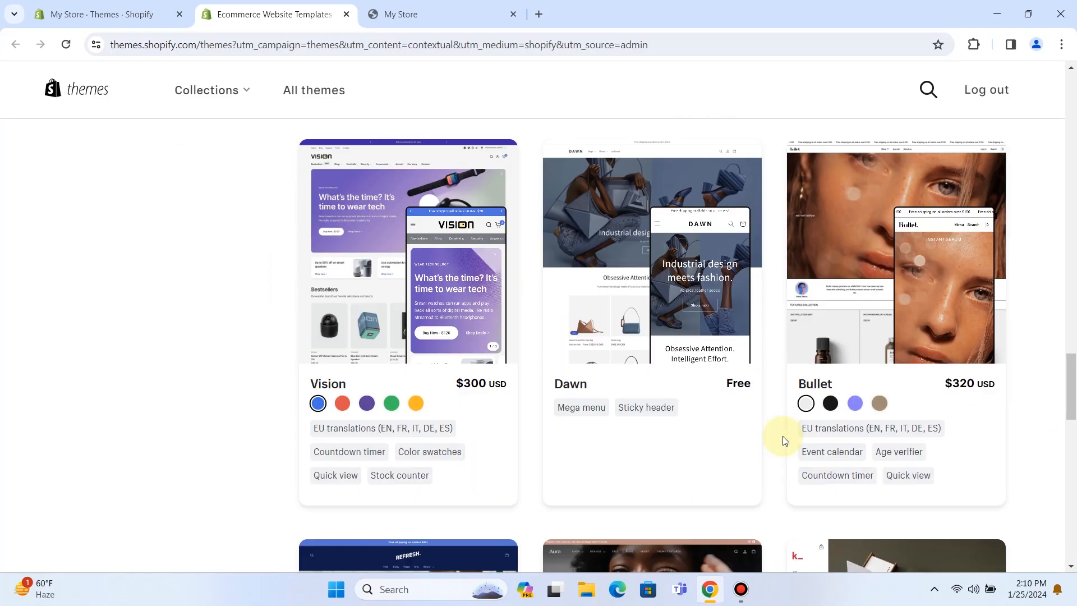
pyautogui.scroll(19, 781, 440)
pyautogui.scroll(15, 778, 440)
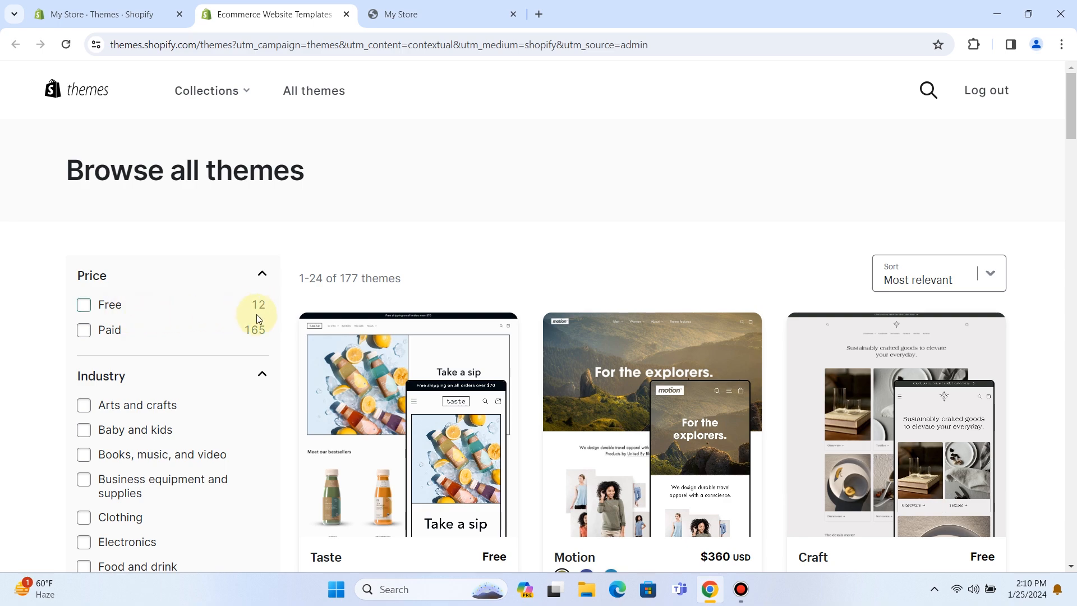
# Compare the free and paid themes, and filter the catalogue by price to show only Free themes
pyautogui.scroll(-6, 727, 353)
pyautogui.scroll(-2, 705, 353)
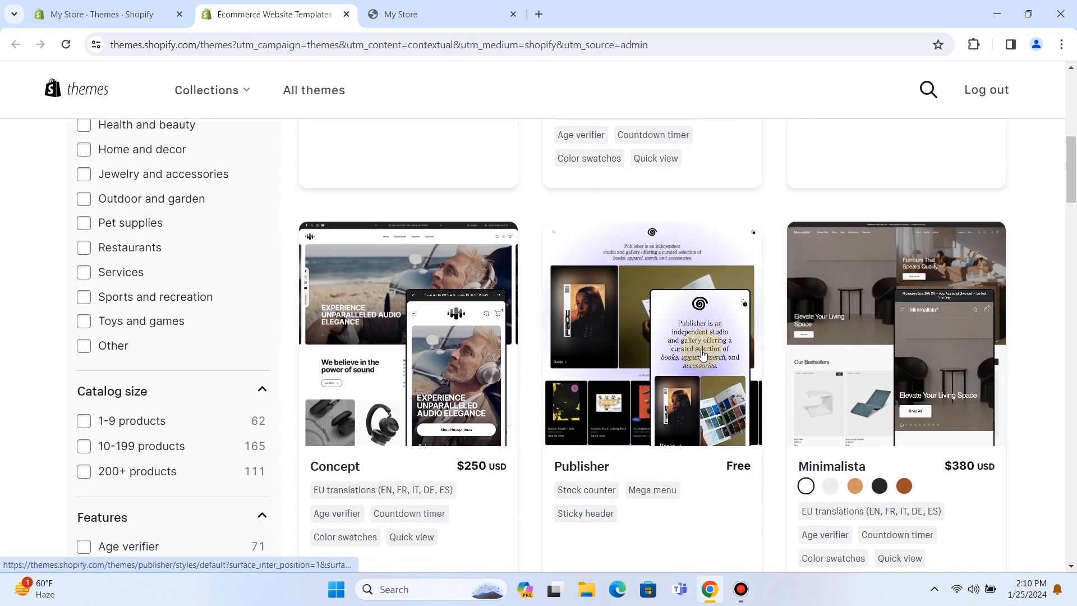
pyautogui.scroll(1, 716, 415)
pyautogui.scroll(8, 714, 413)
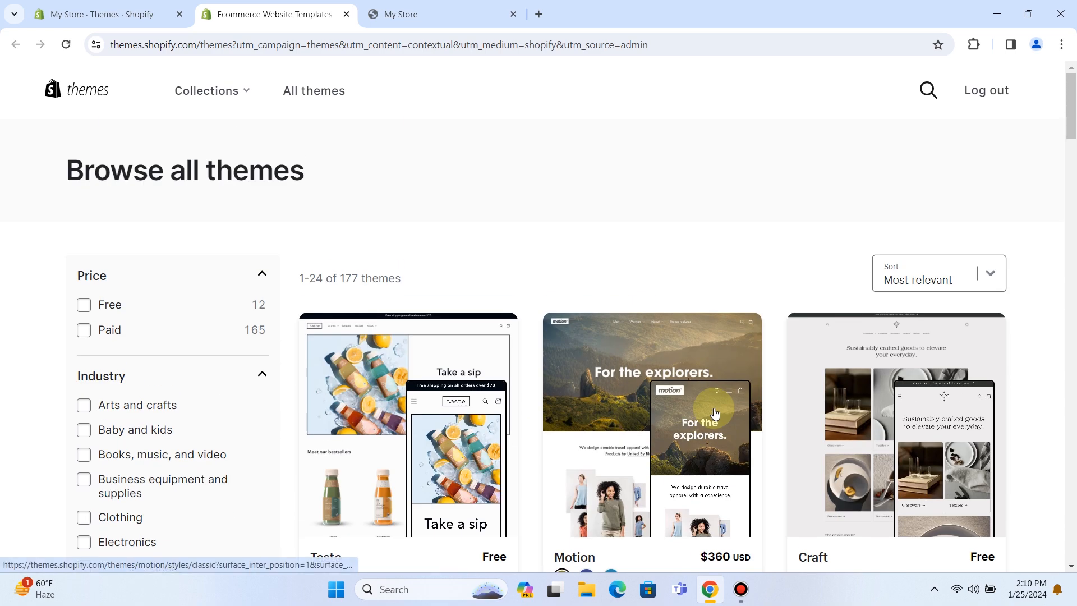
pyautogui.click(83, 305)
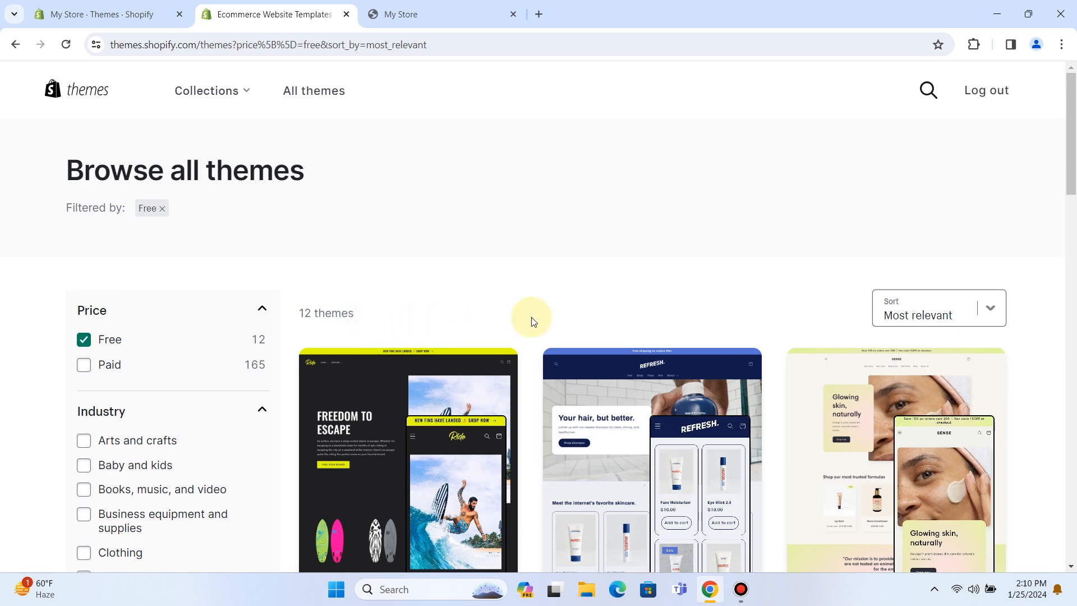
# Look through the catalogue of free themes and find the Dawn theme
pyautogui.scroll(-10, 635, 332)
pyautogui.scroll(-12, 636, 338)
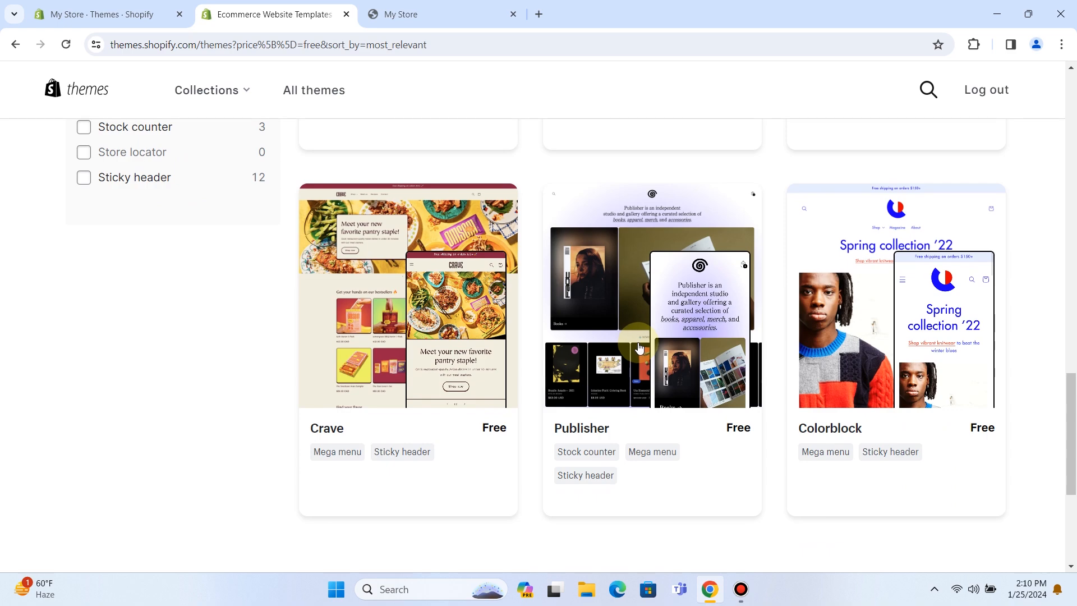
pyautogui.scroll(9, 640, 347)
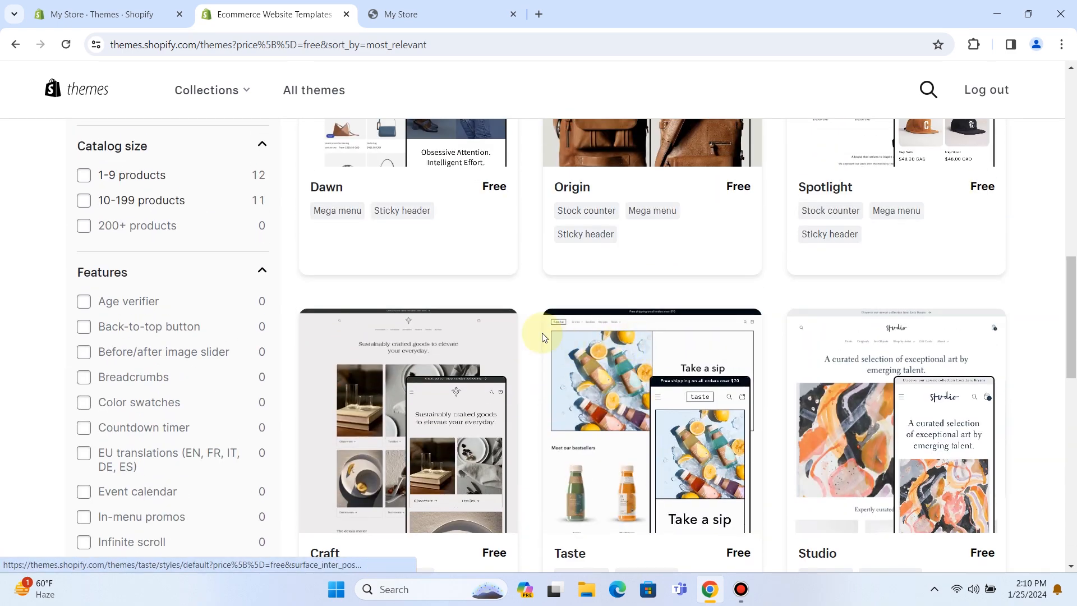
pyautogui.scroll(4, 548, 336)
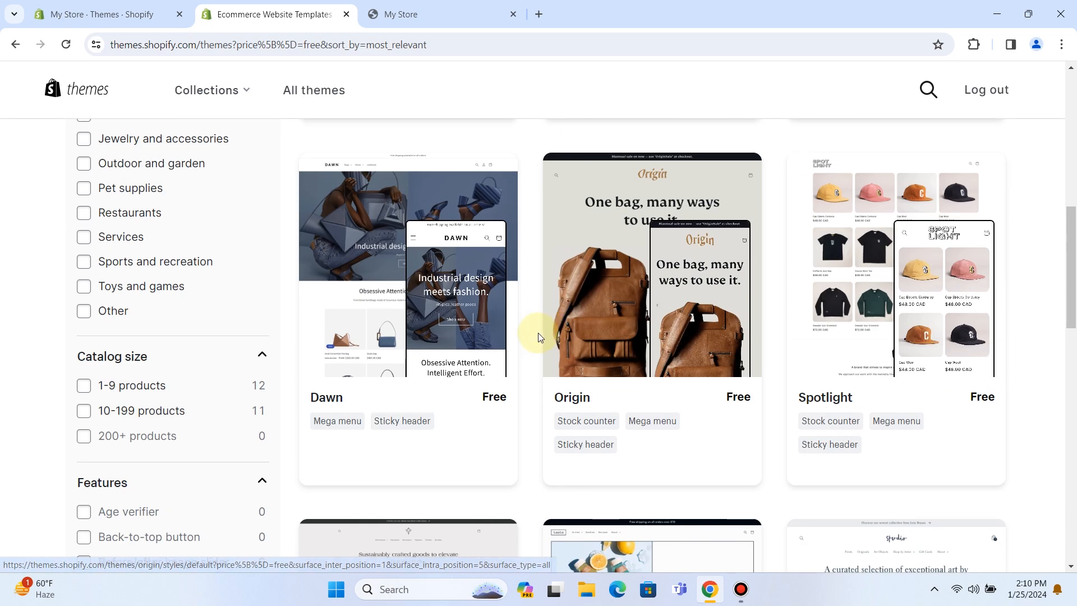
pyautogui.moveTo(310, 397); pyautogui.dragTo(364, 408)
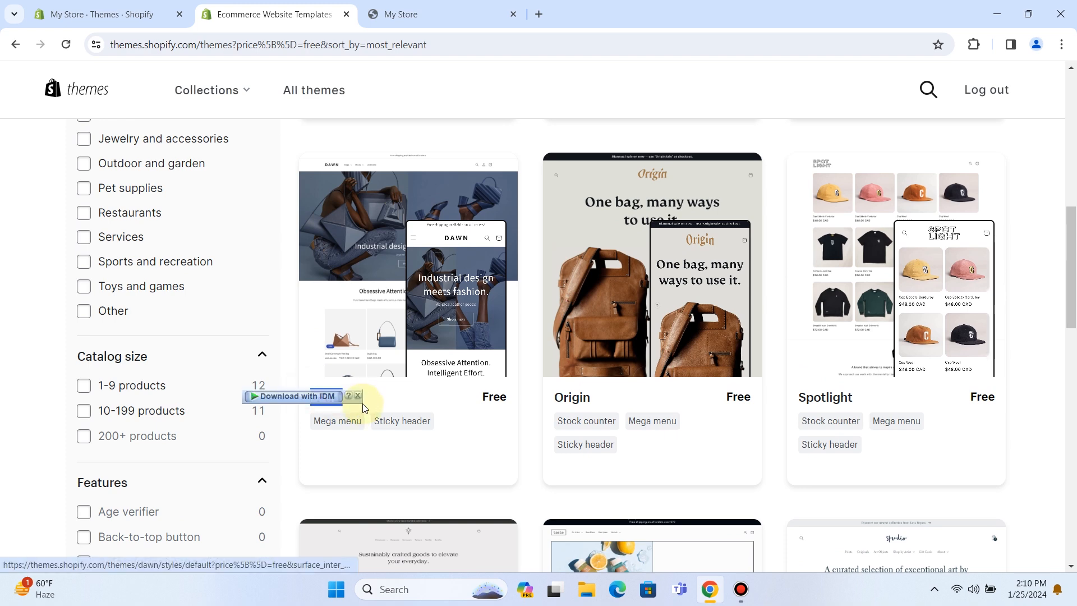
pyautogui.click(398, 401)
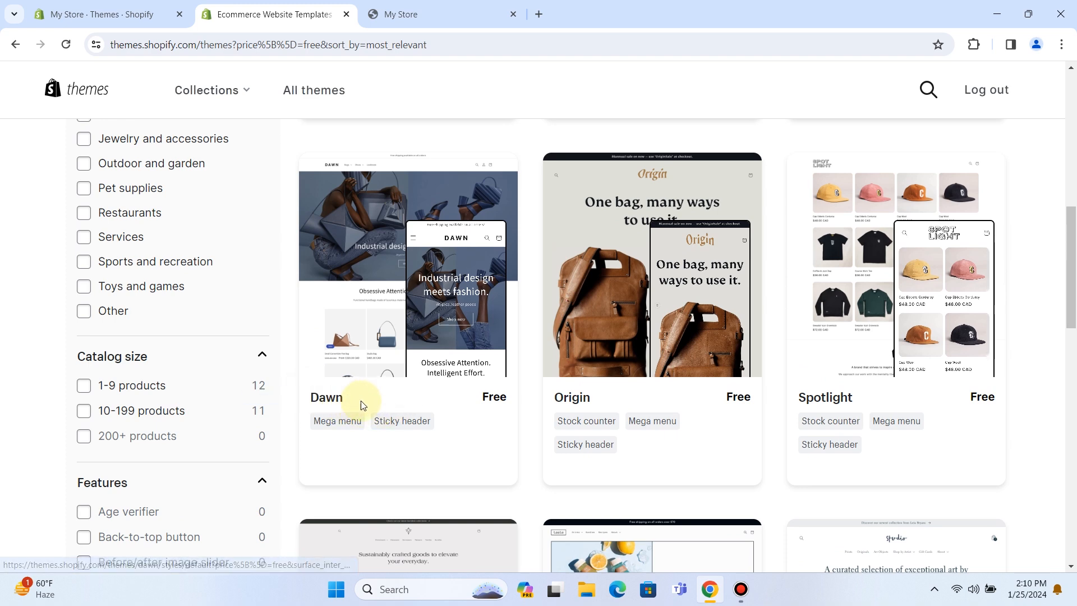
pyautogui.scroll(3, 376, 392)
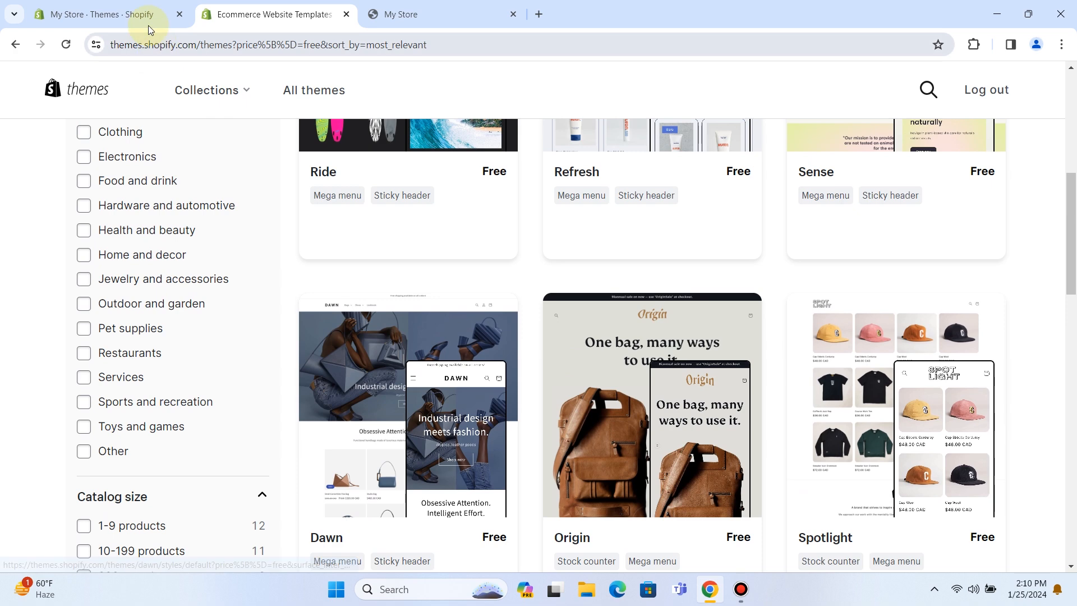
# Return to the store's theme management page and open the current Dawn theme for customization
pyautogui.click(129, 15)
pyautogui.scroll(5, 605, 408)
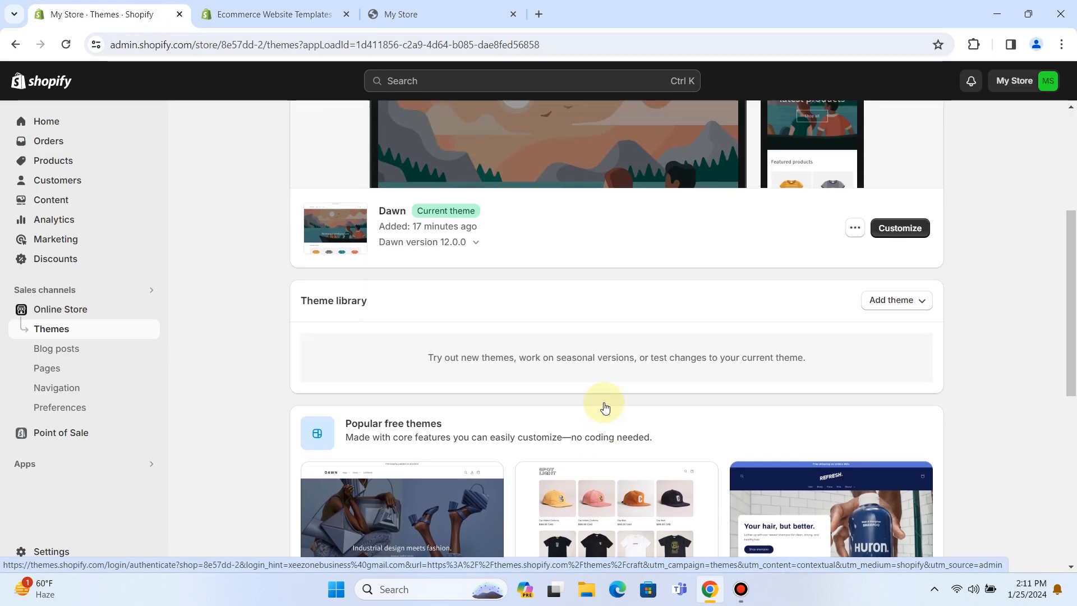
pyautogui.scroll(1, 605, 408)
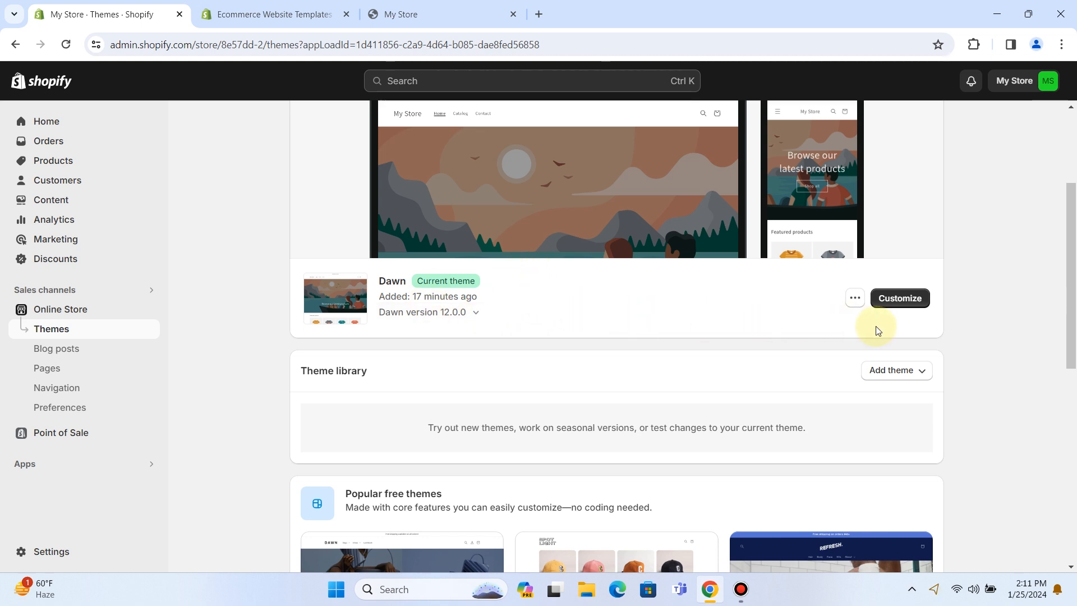
pyautogui.click(900, 300)
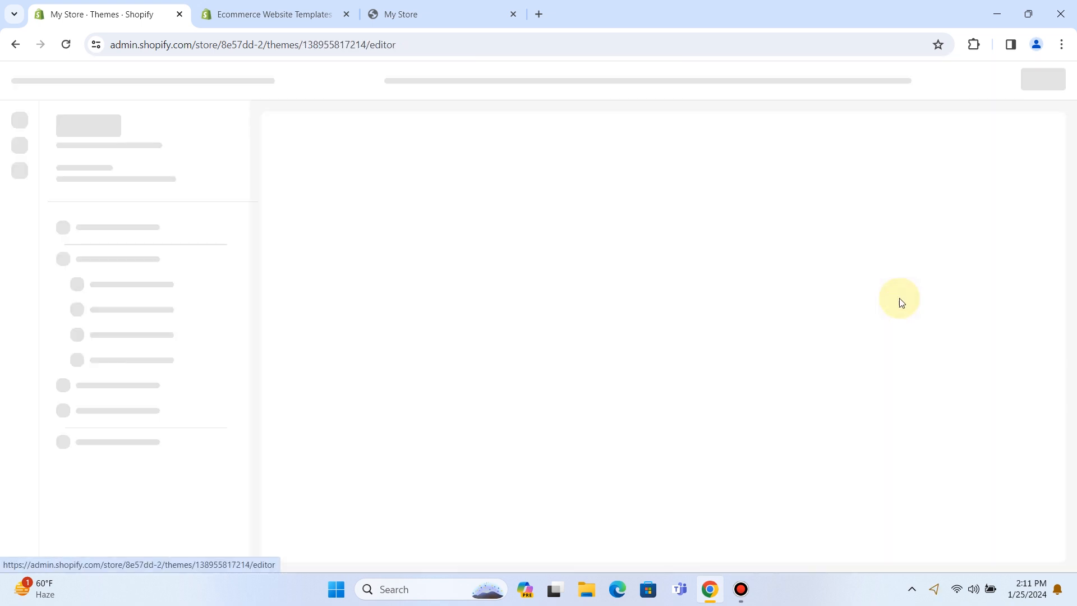
# Look over the whole Dawn home page preview, from the banner through the featured products to the footer
pyautogui.scroll(-10, 609, 268)
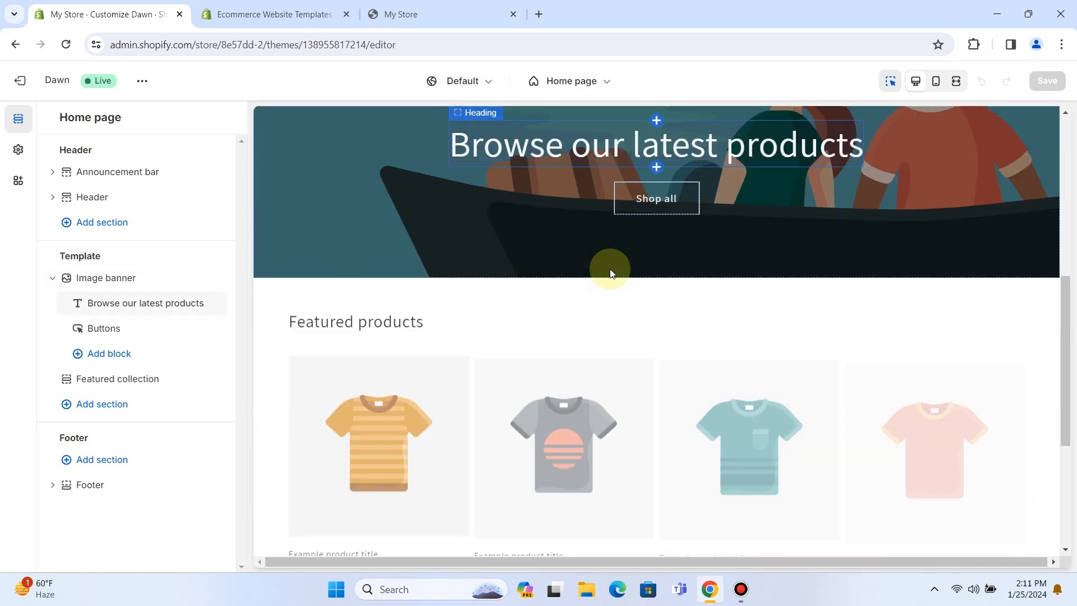
pyautogui.scroll(6, 611, 271)
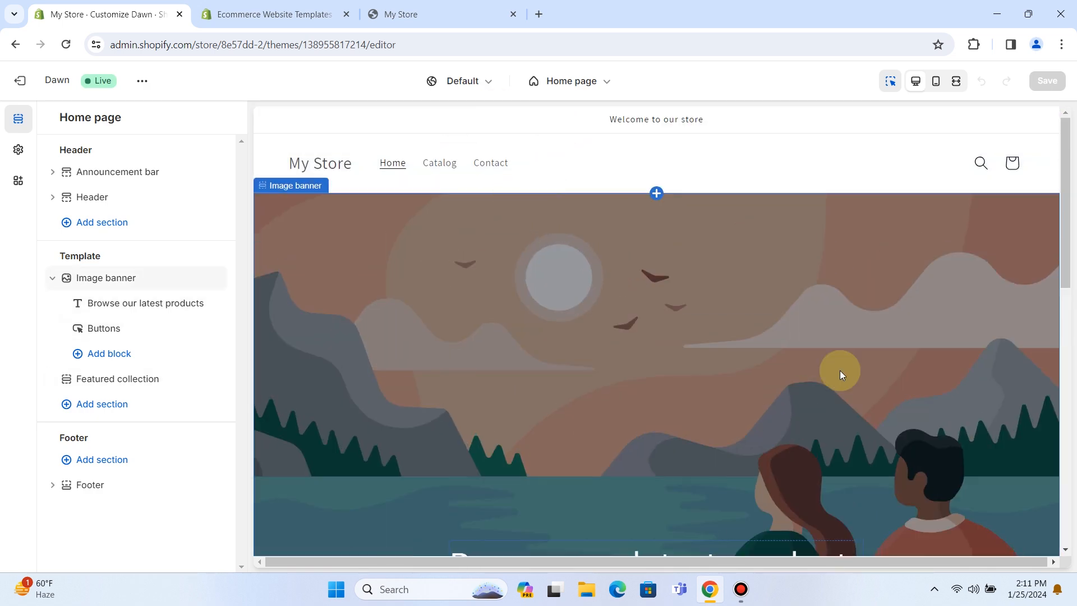
pyautogui.scroll(-4, 685, 231)
pyautogui.scroll(-7, 694, 225)
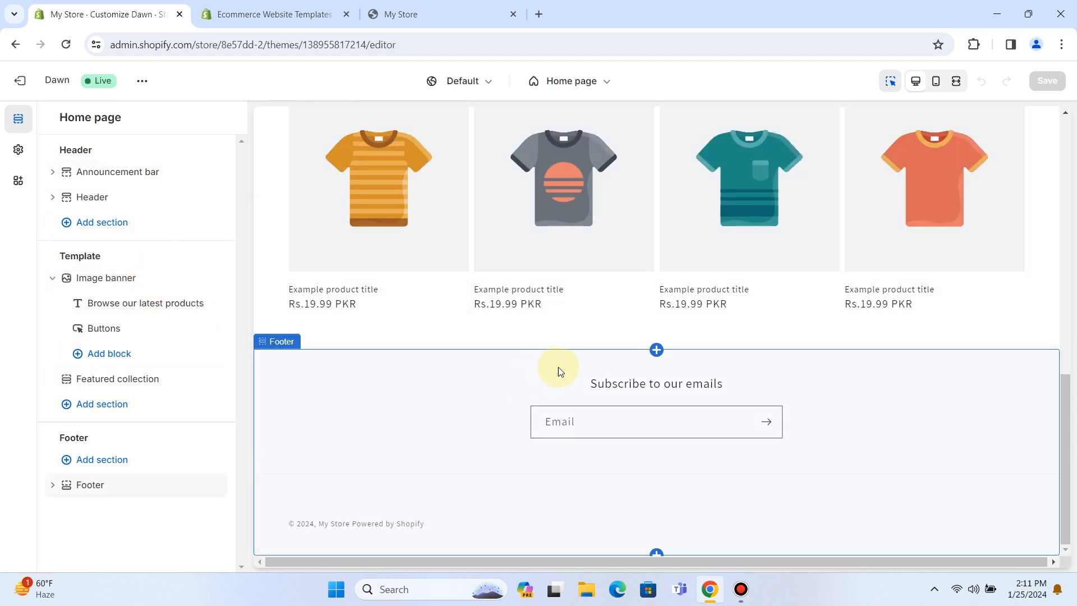
pyautogui.scroll(10, 629, 294)
pyautogui.scroll(3, 652, 291)
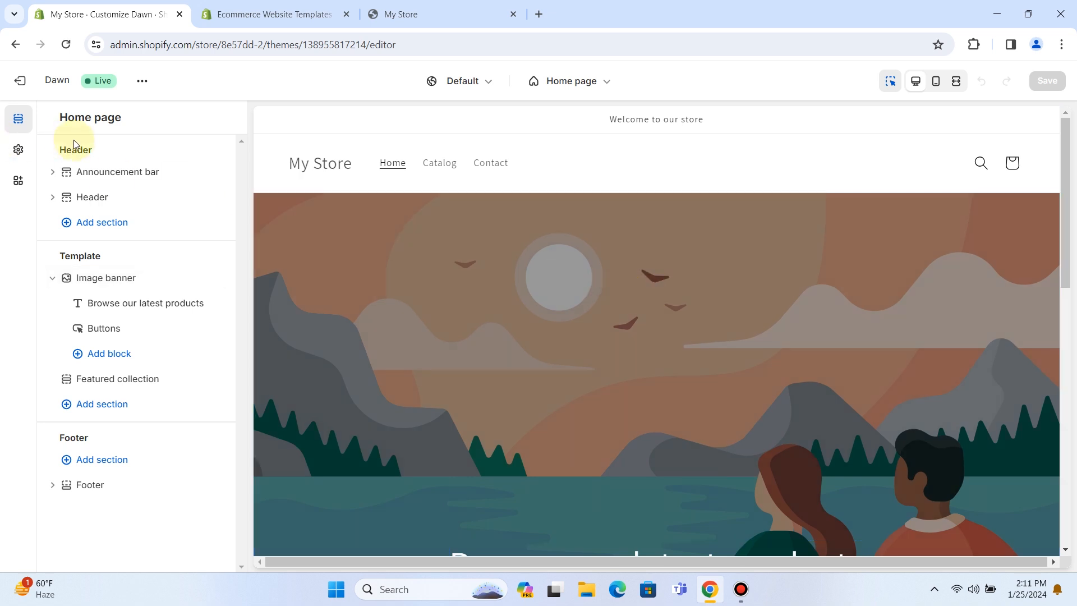
# Examine which parts of the home page belong to the Header and Template groups, including the image banner and featured collection
pyautogui.moveTo(58, 150); pyautogui.dragTo(96, 155)
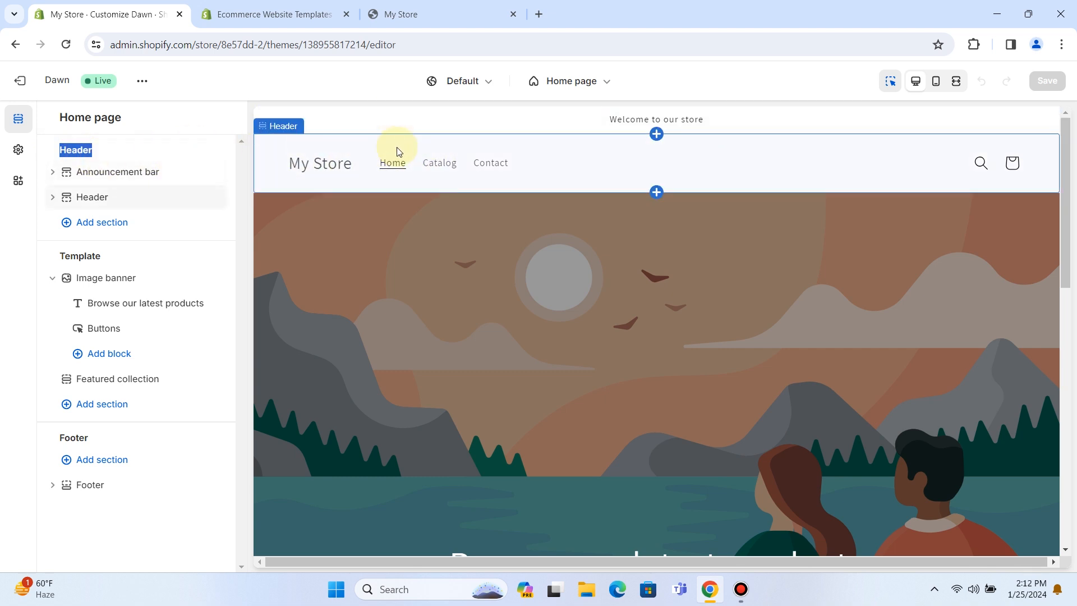
pyautogui.moveTo(215, 169)
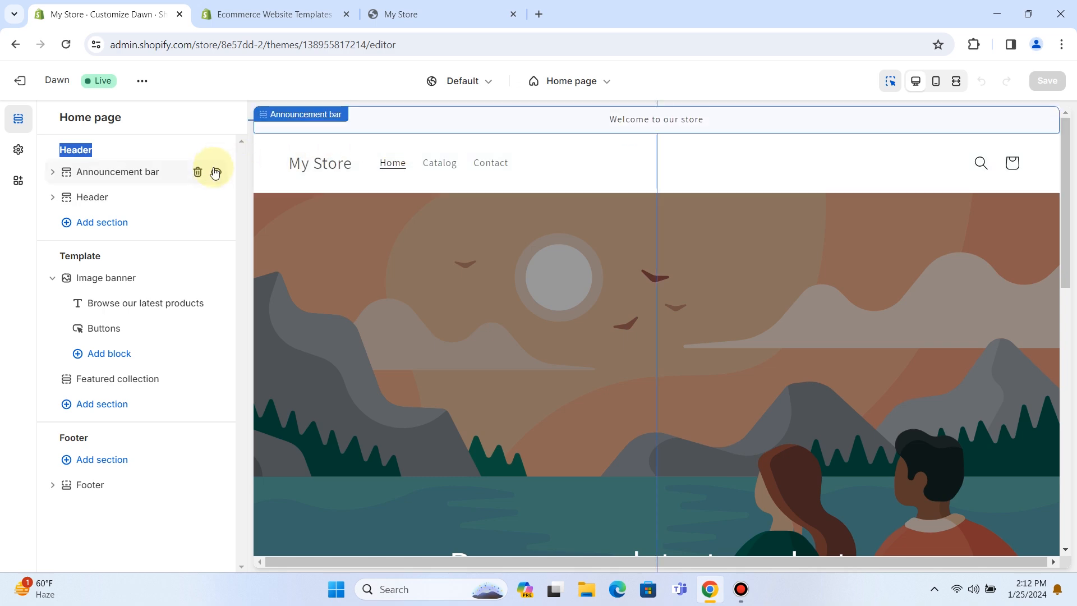
pyautogui.click(96, 252)
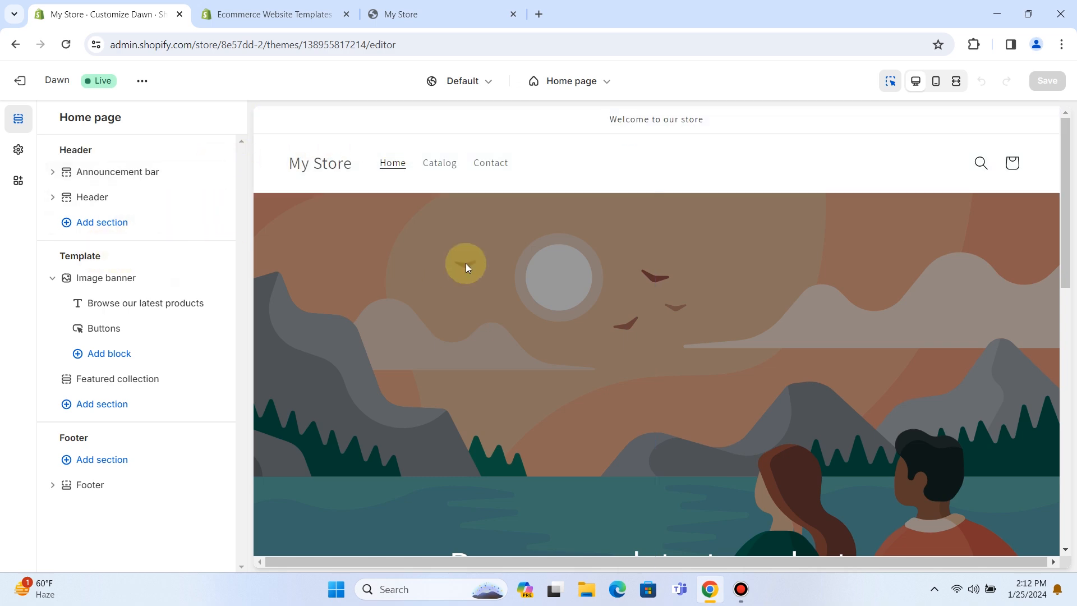
pyautogui.scroll(-5, 584, 264)
pyautogui.scroll(-5, 806, 346)
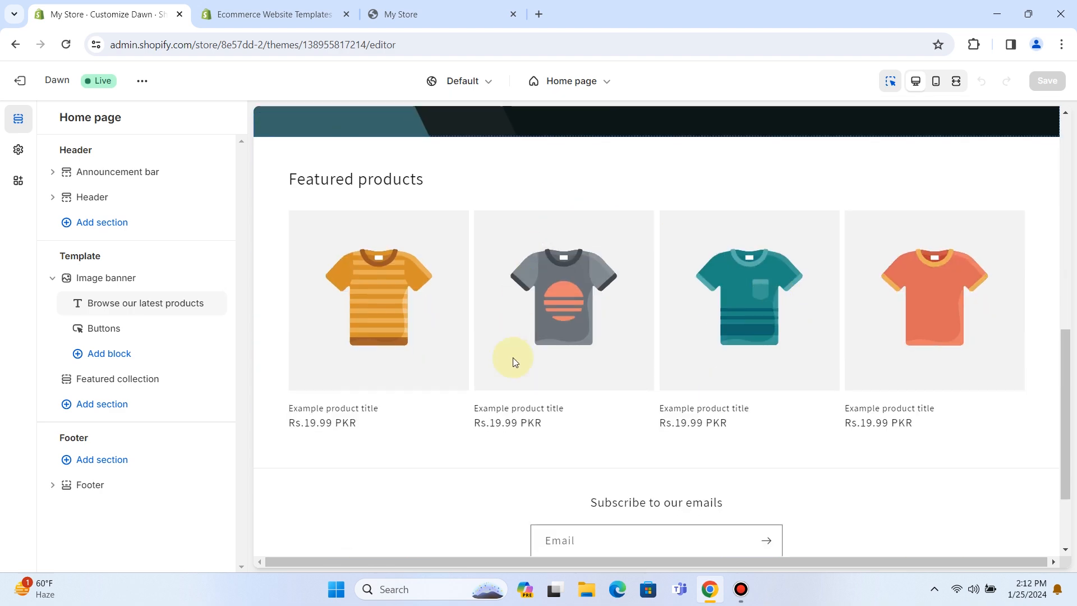
pyautogui.scroll(4, 638, 274)
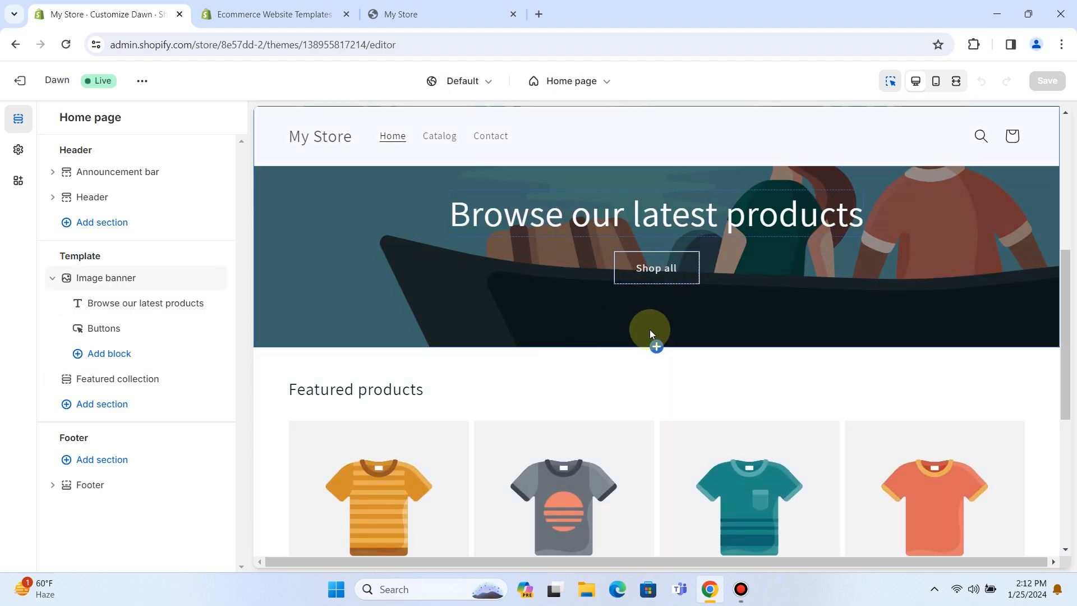
pyautogui.scroll(-3, 650, 334)
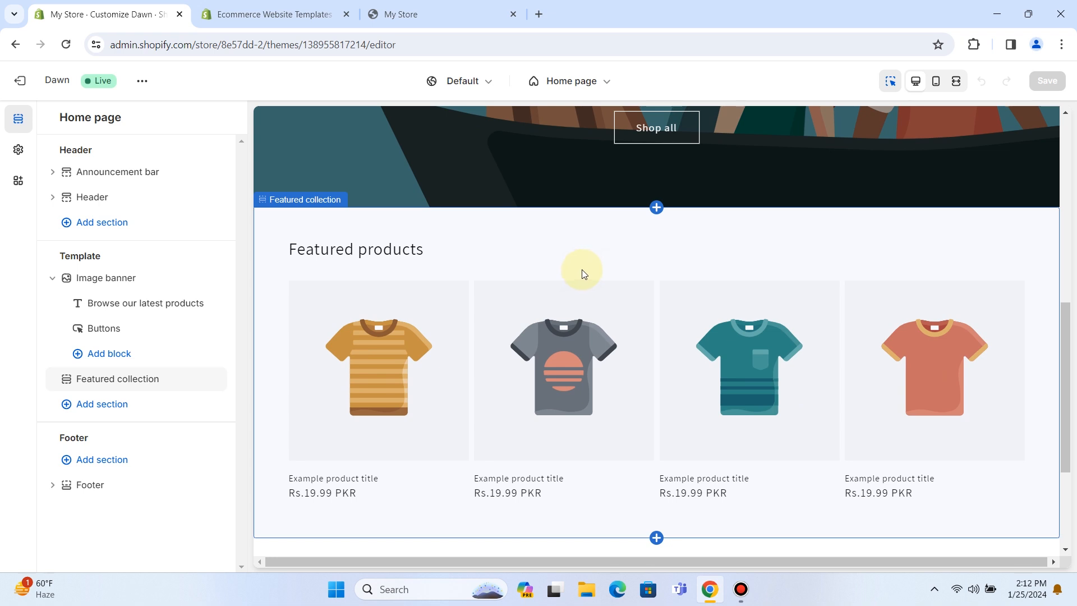
pyautogui.scroll(3, 536, 292)
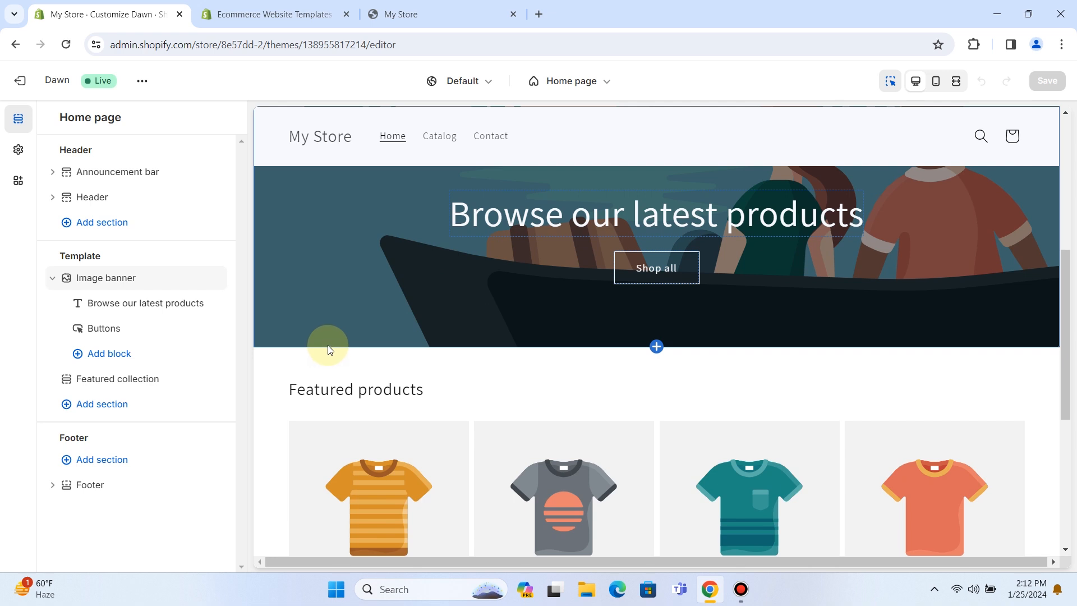
# Examine the Footer group with its email subscription area, and return to the start of the home page preview
pyautogui.scroll(-5, 348, 340)
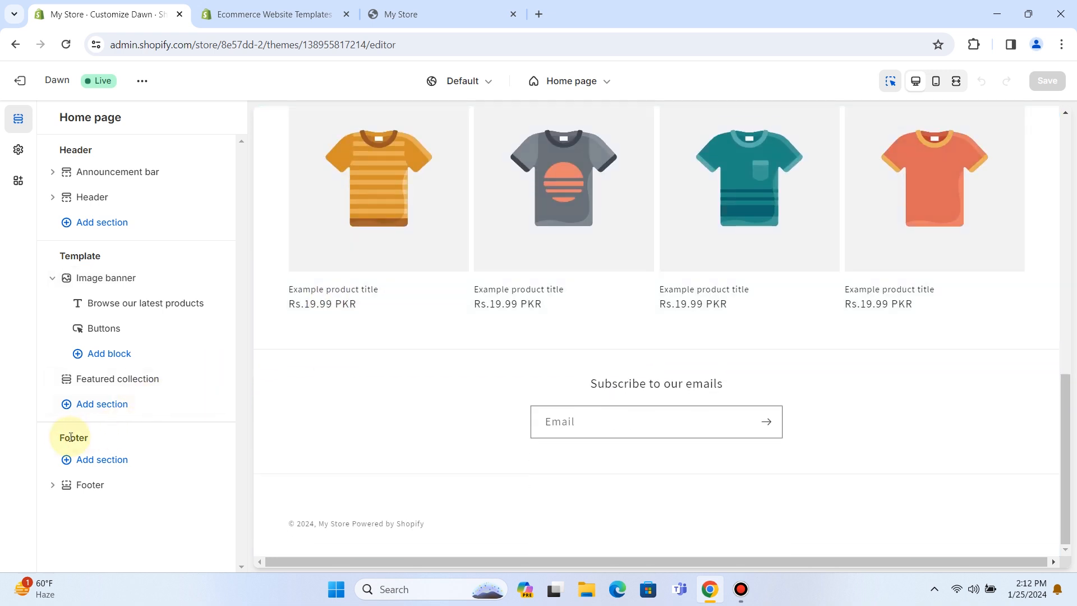
pyautogui.moveTo(78, 444); pyautogui.dragTo(91, 447)
pyautogui.click(108, 441)
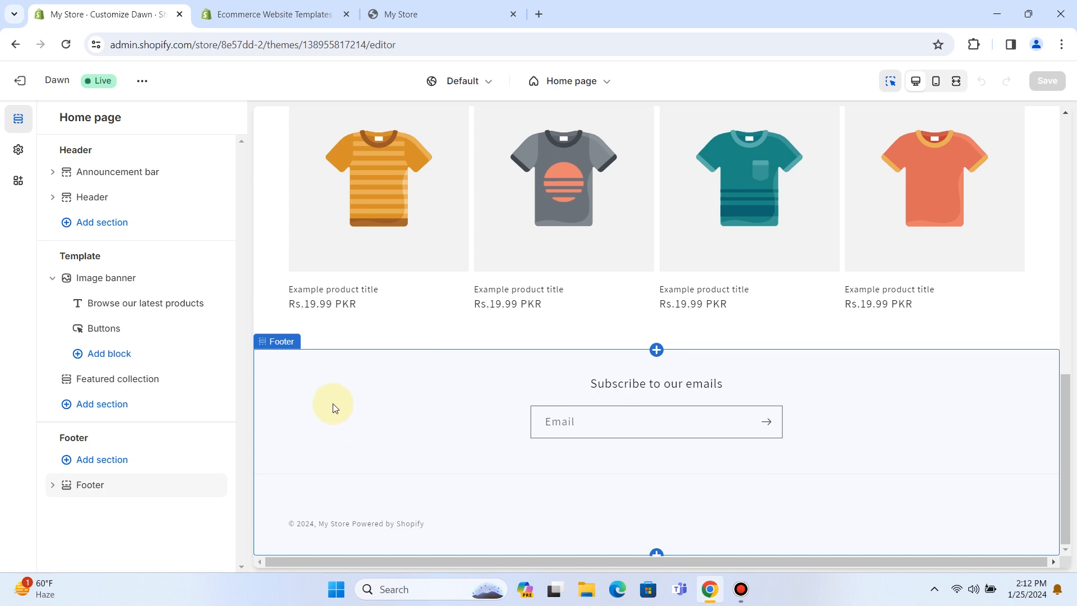
pyautogui.scroll(10, 420, 402)
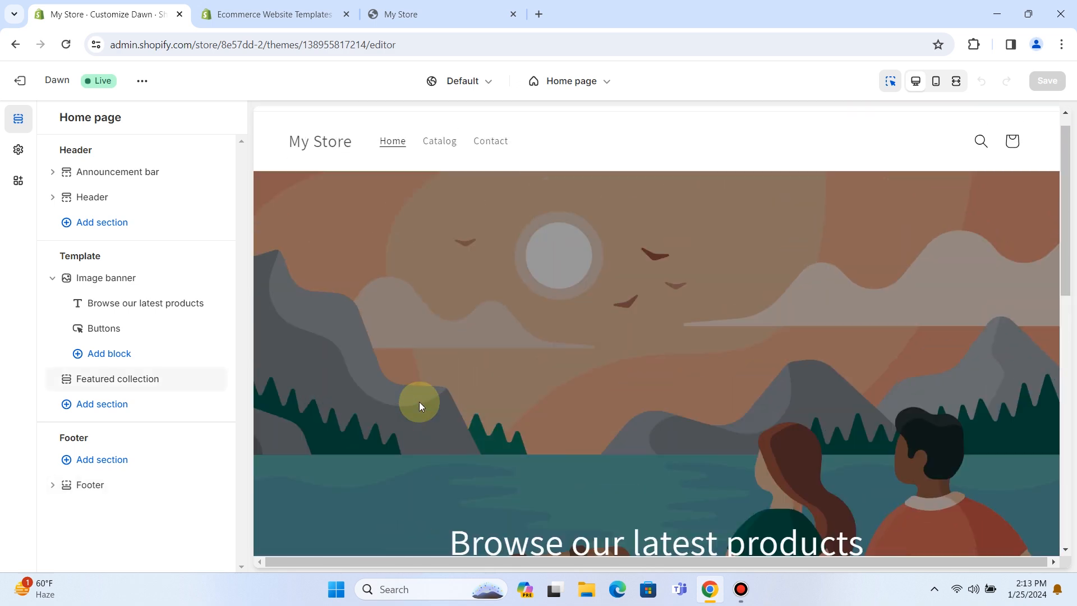
pyautogui.scroll(-1, 346, 259)
pyautogui.scroll(2, 338, 209)
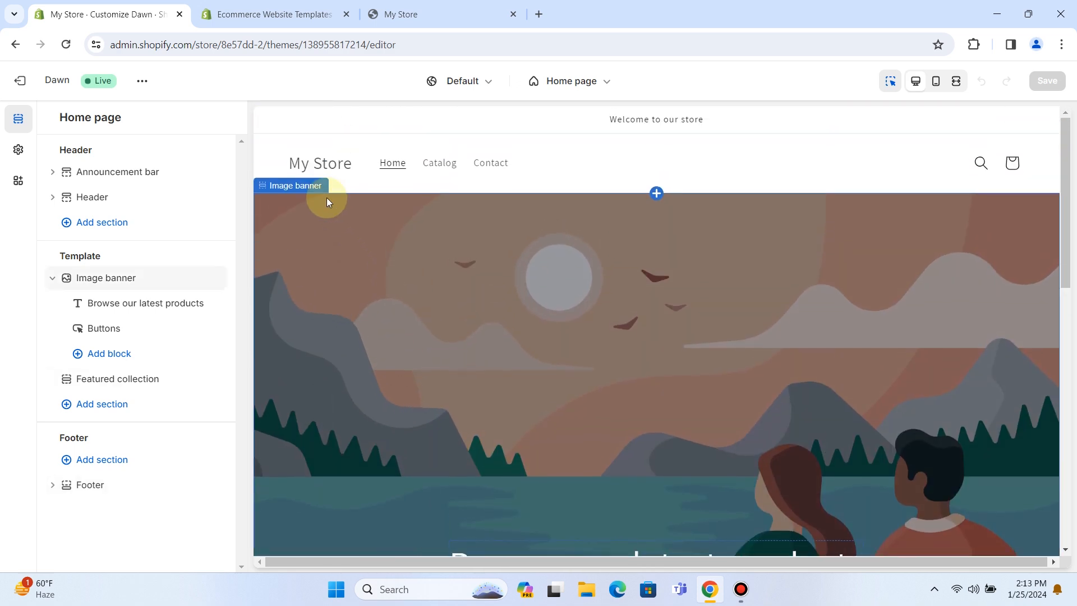
# Upload the Logo PNG from the Shopify folder in the theme settings and use it as the store logo
pyautogui.click(19, 152)
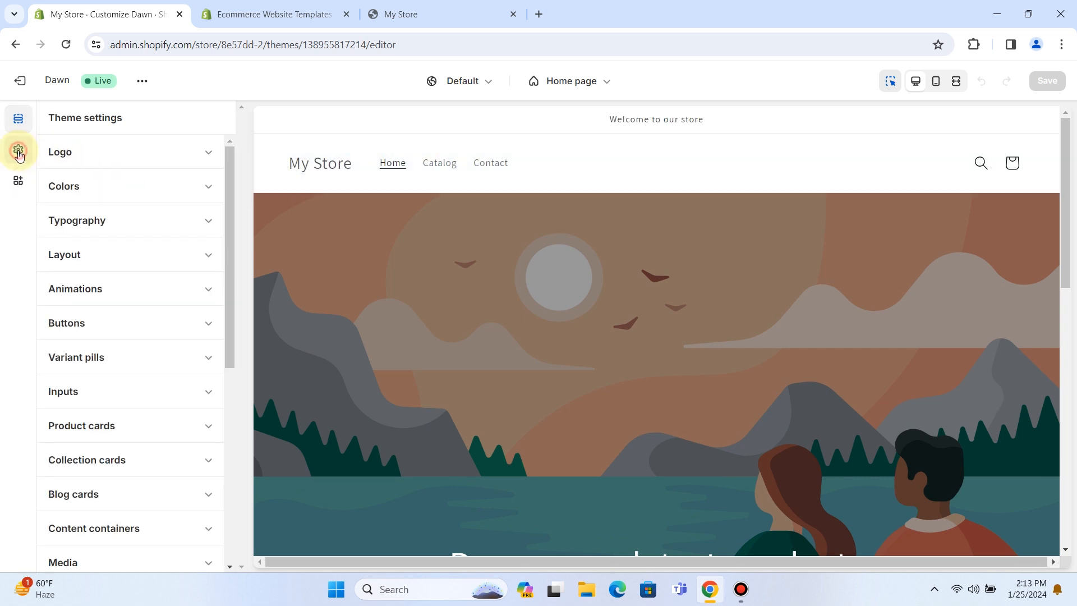
pyautogui.click(107, 160)
pyautogui.click(123, 218)
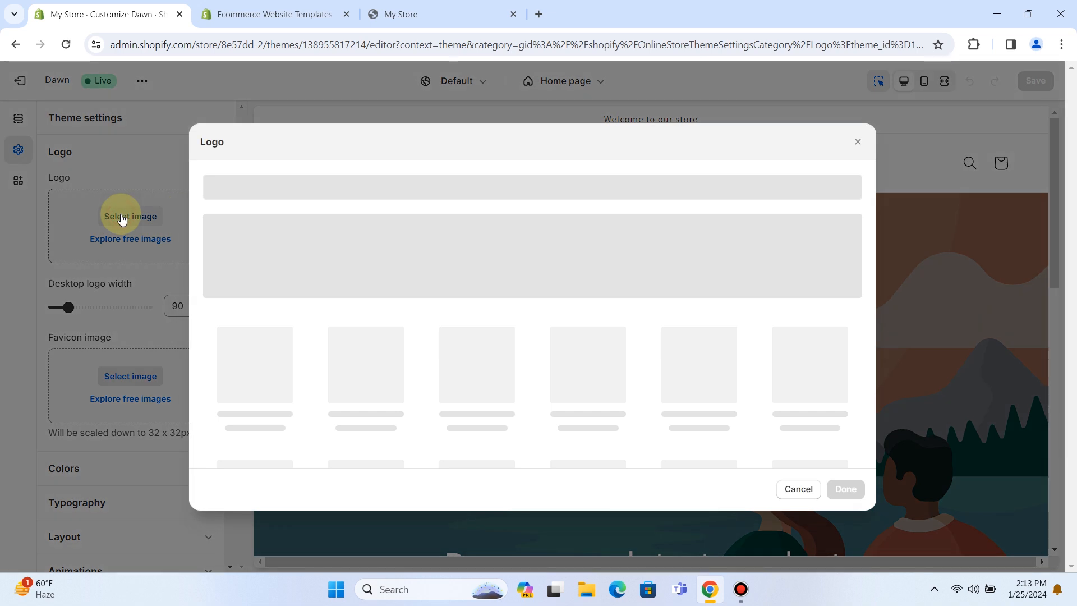
pyautogui.click(527, 397)
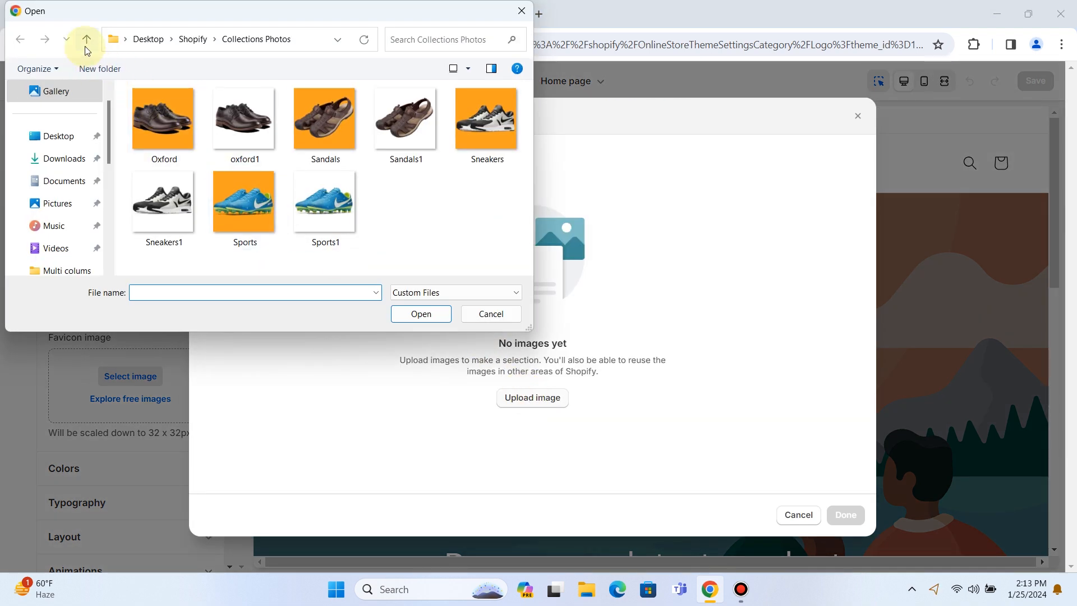
pyautogui.click(85, 47)
pyautogui.click(180, 226)
pyautogui.click(420, 313)
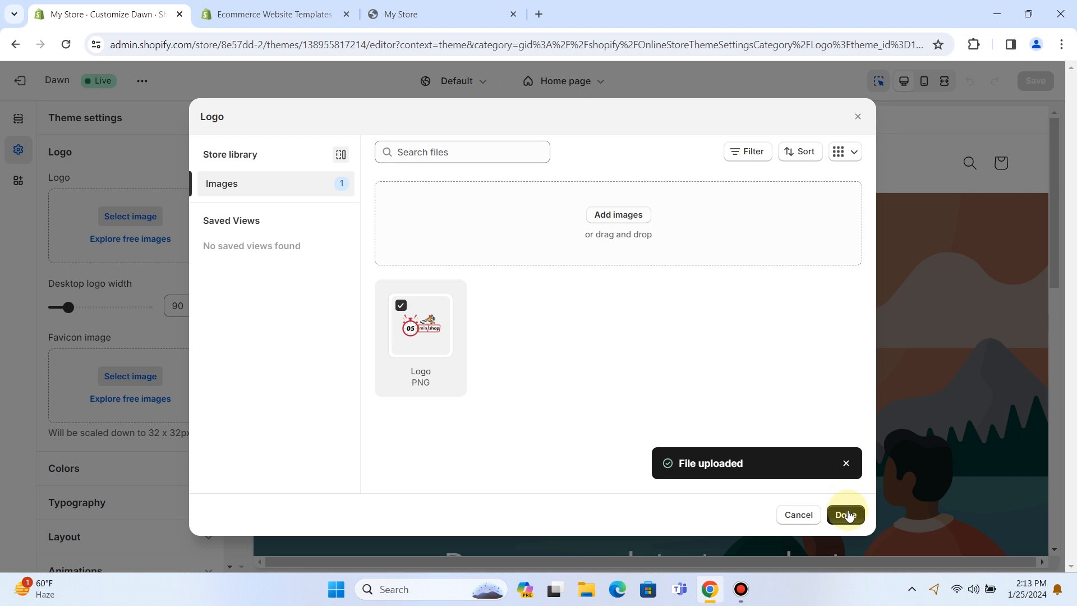
pyautogui.click(848, 515)
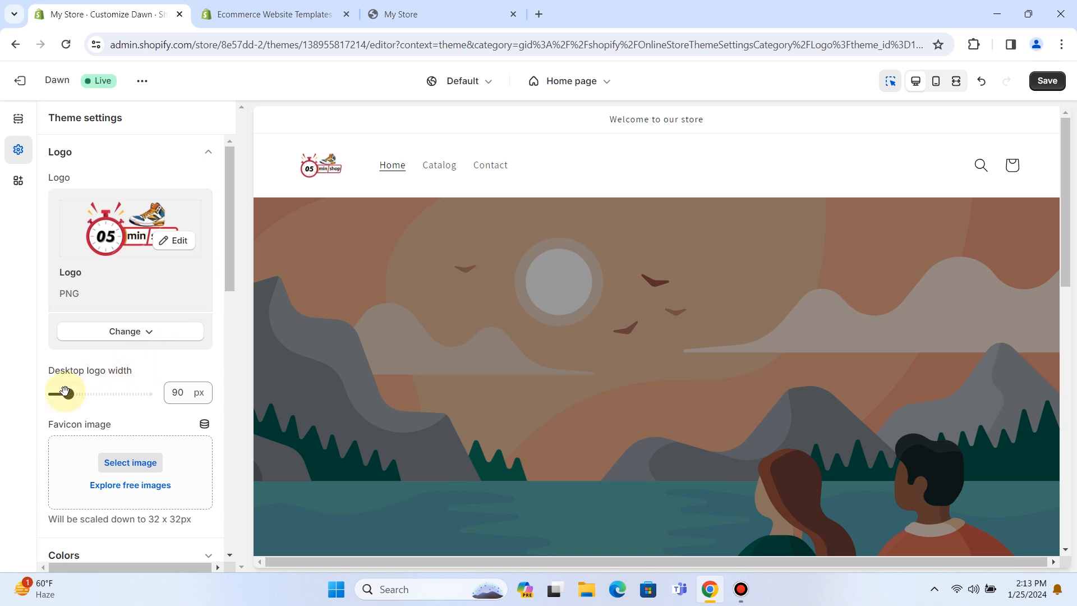
# Set the desktop logo width to 200 px and look over the remaining theme settings
pyautogui.moveTo(68, 394); pyautogui.dragTo(101, 396)
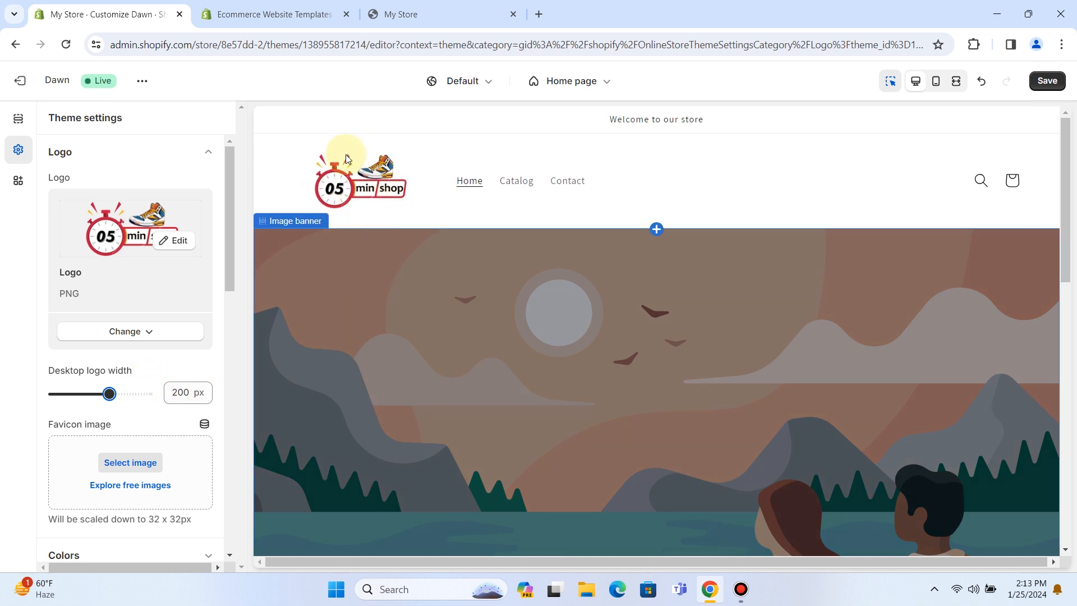
pyautogui.scroll(-3, 187, 347)
pyautogui.scroll(-2, 187, 346)
pyautogui.scroll(2, 185, 346)
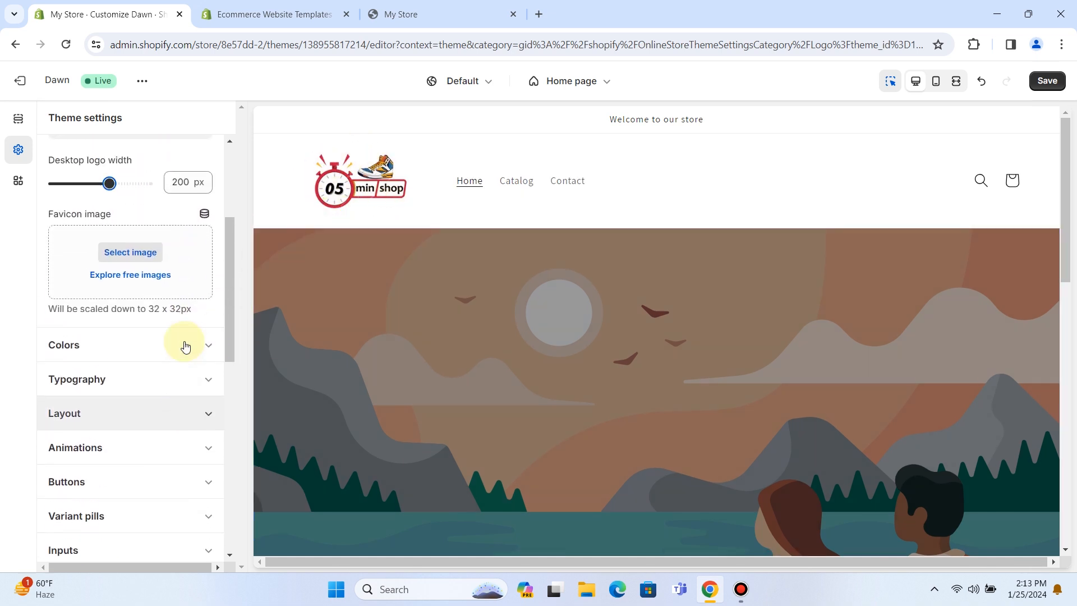
pyautogui.scroll(3, 185, 347)
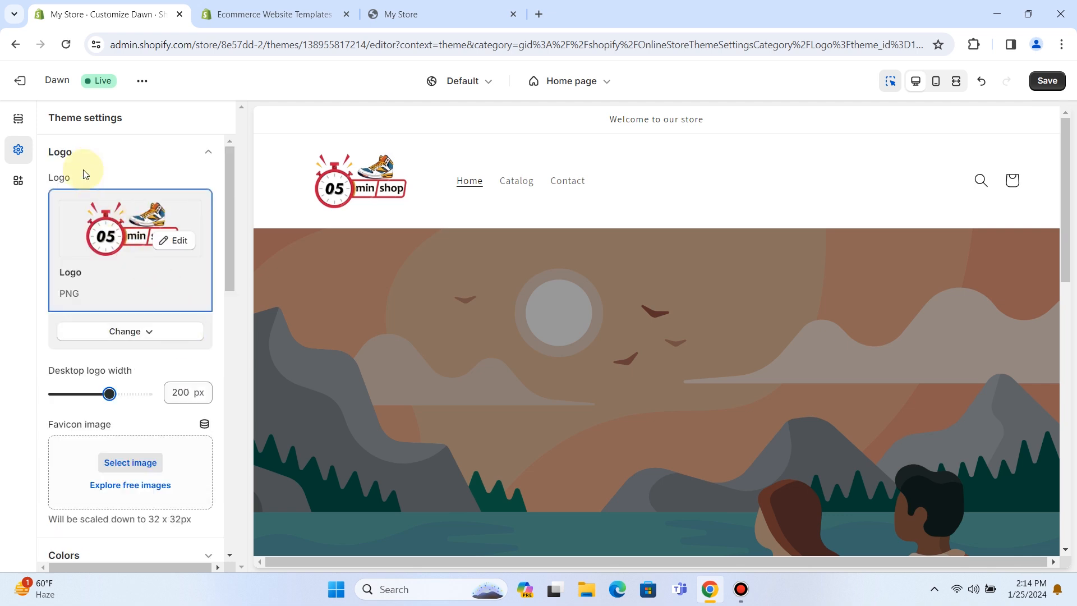
# Set the Header section's desktop logo position to Middle center
pyautogui.click(19, 119)
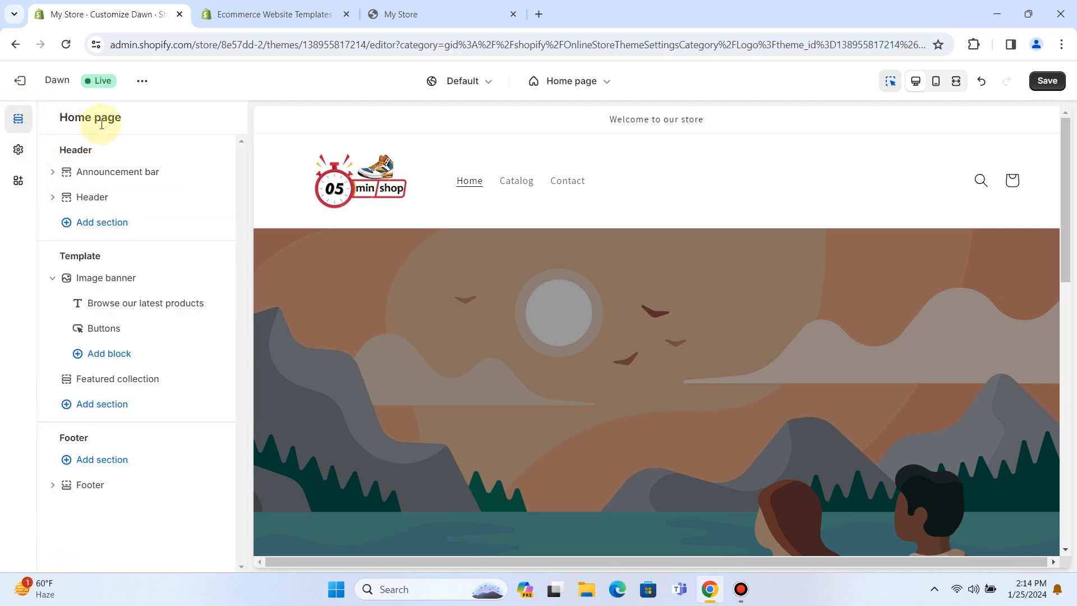
pyautogui.click(101, 196)
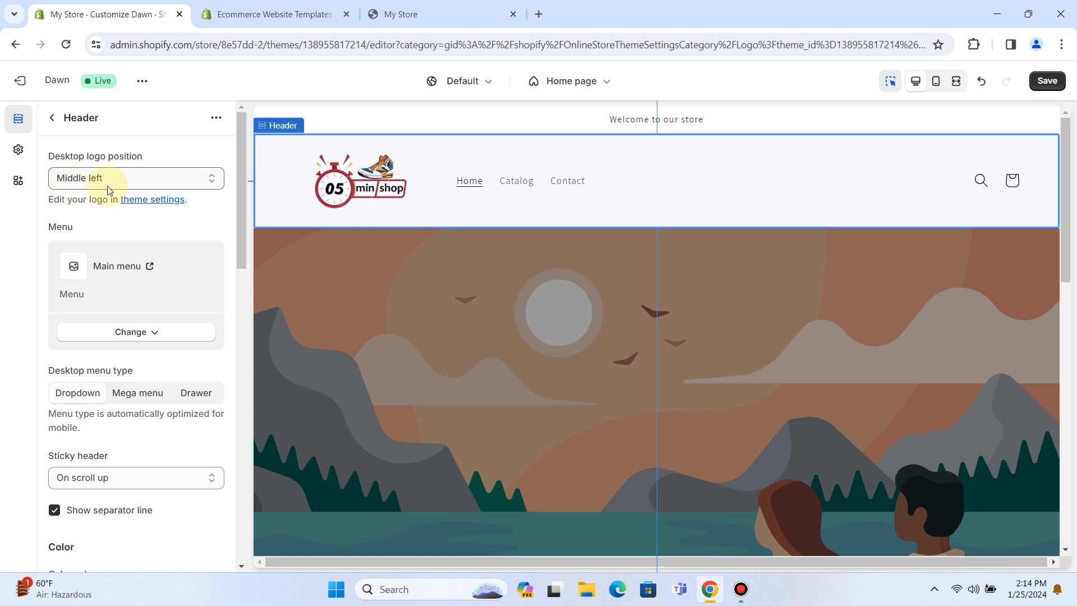
pyautogui.click(215, 180)
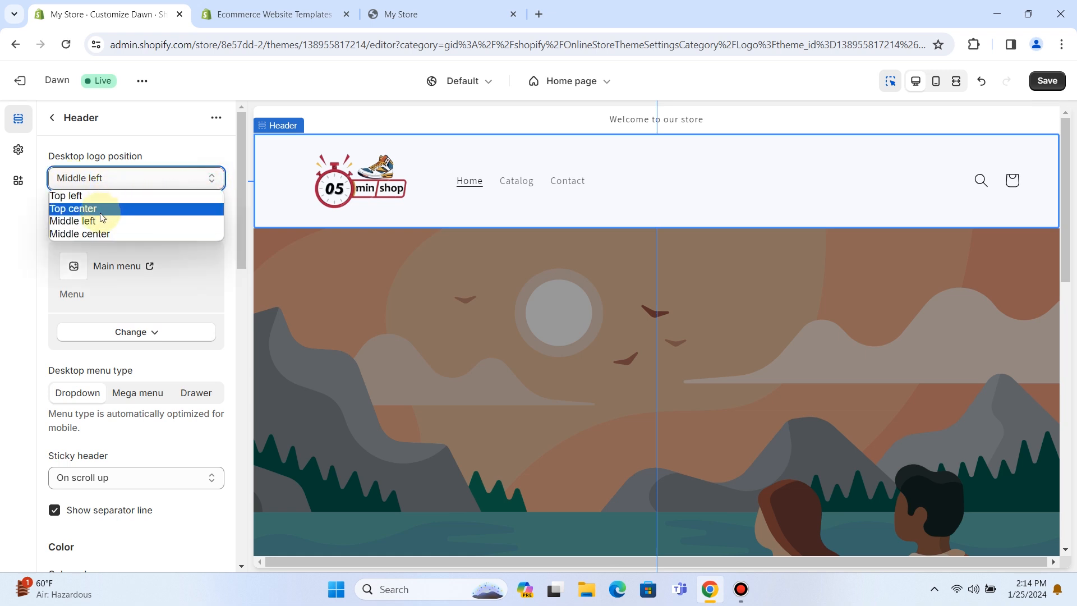
pyautogui.click(108, 234)
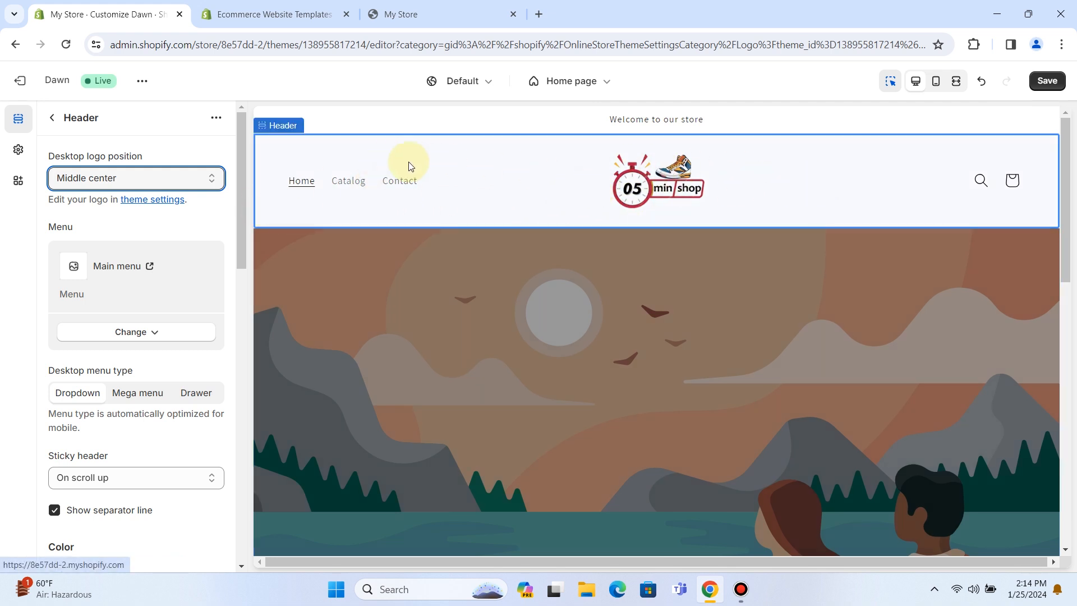
# Apply color scheme Scheme 4 to the Header section and return to the home page section list
pyautogui.scroll(-6, 185, 312)
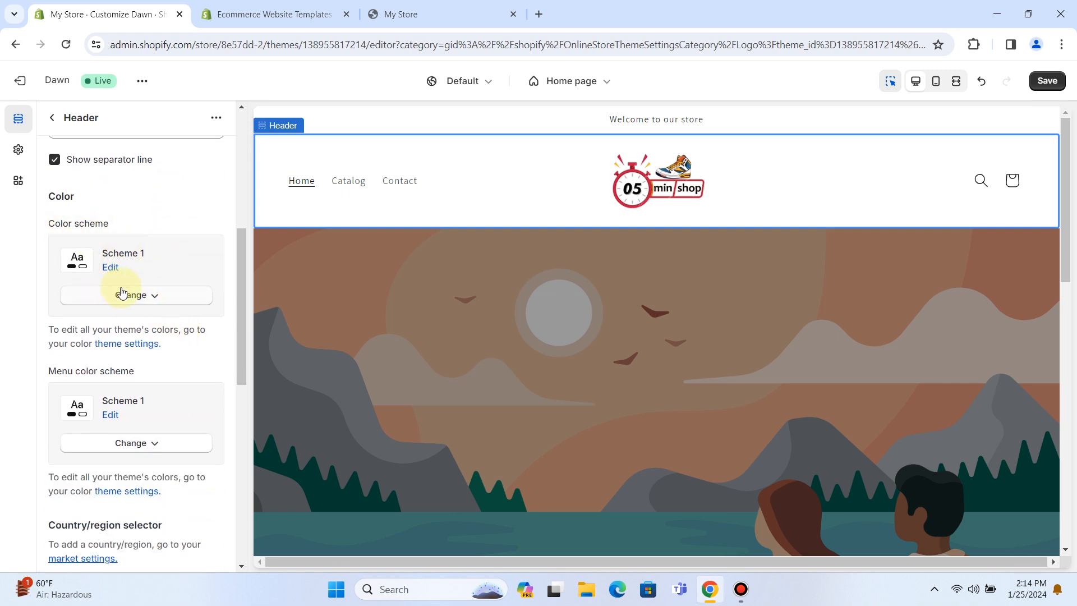
pyautogui.click(161, 295)
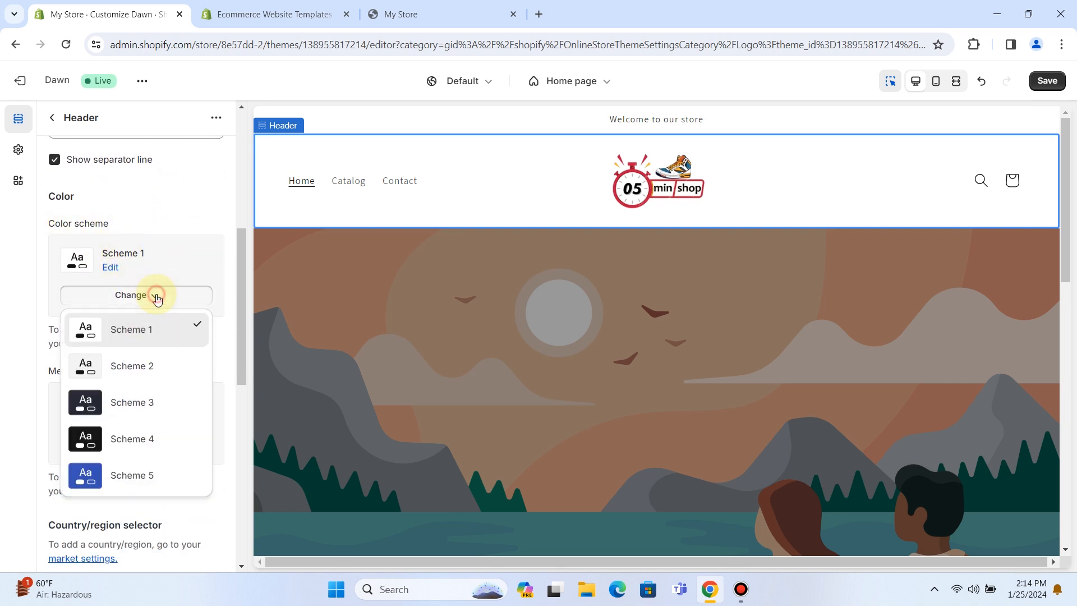
pyautogui.click(146, 438)
pyautogui.scroll(6, 84, 182)
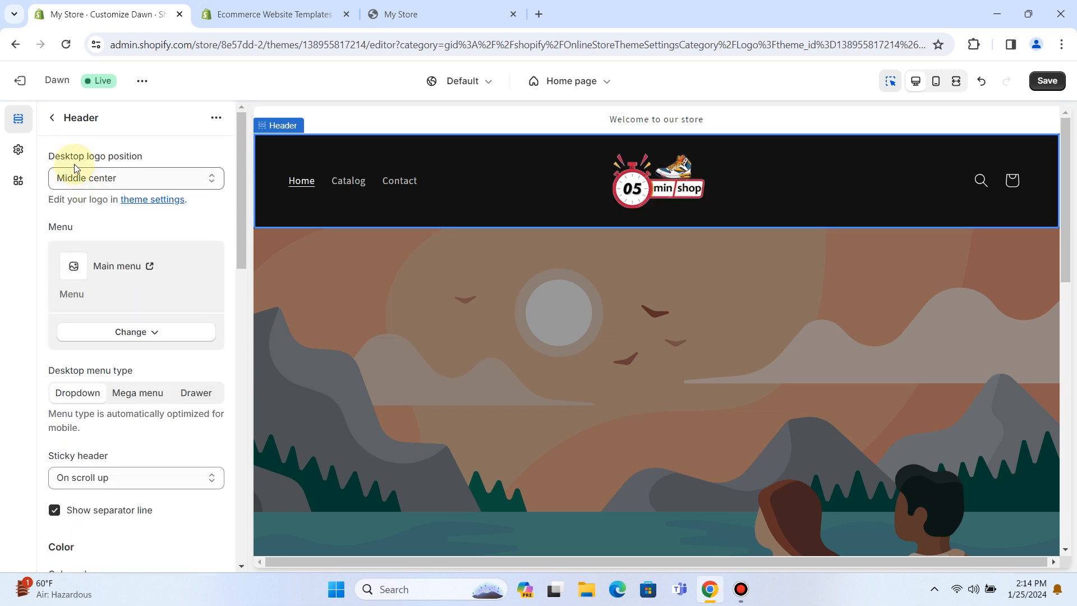
pyautogui.click(51, 116)
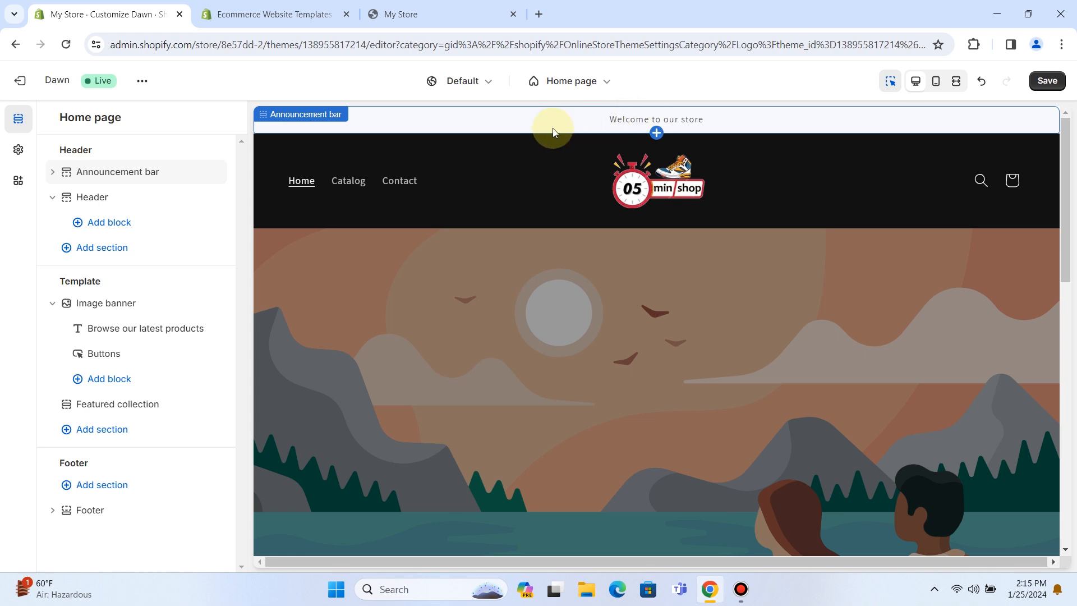
# Apply color scheme Scheme 3 to the Announcement bar section and save the theme changes
pyautogui.click(154, 172)
pyautogui.click(131, 230)
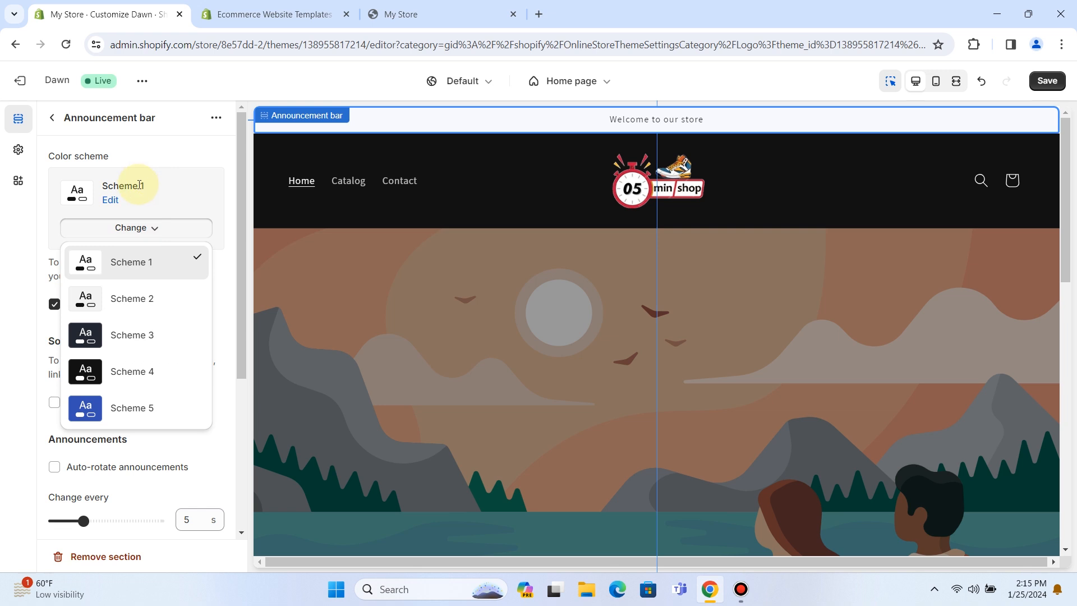
pyautogui.click(132, 335)
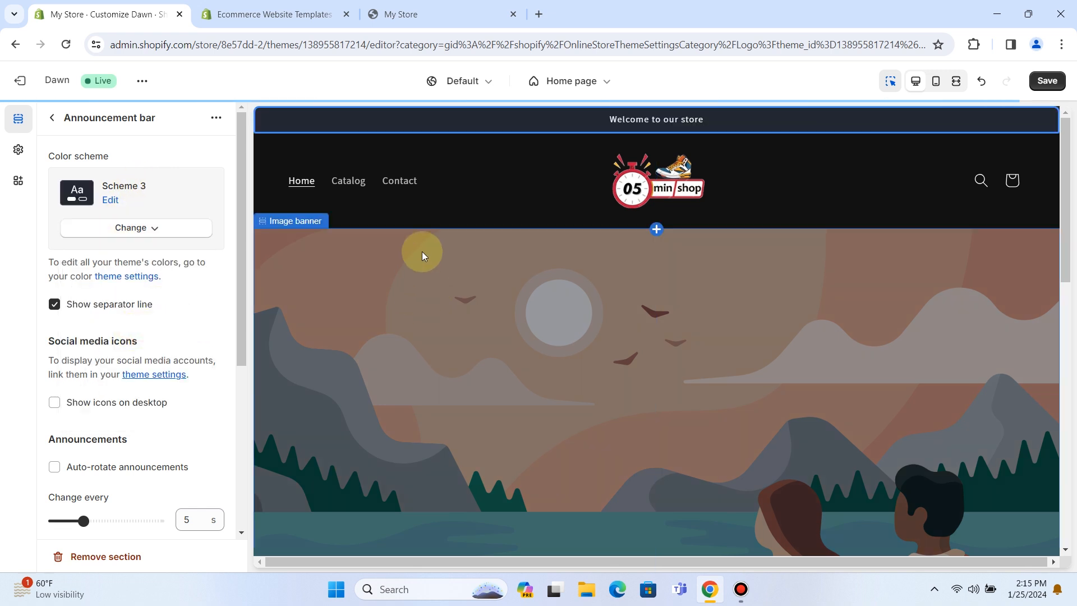
pyautogui.click(52, 118)
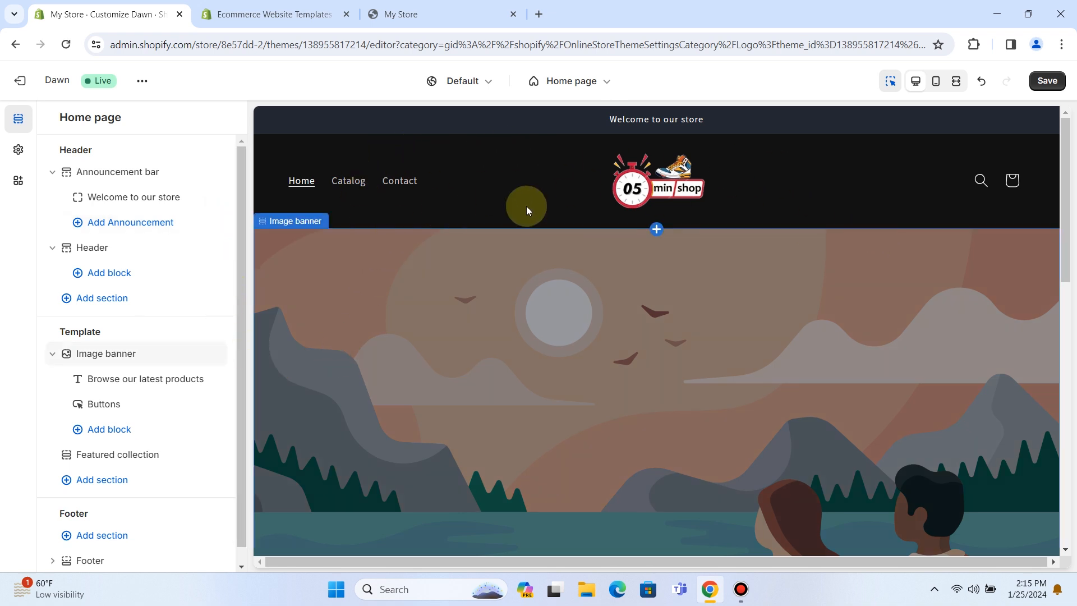
pyautogui.click(1047, 81)
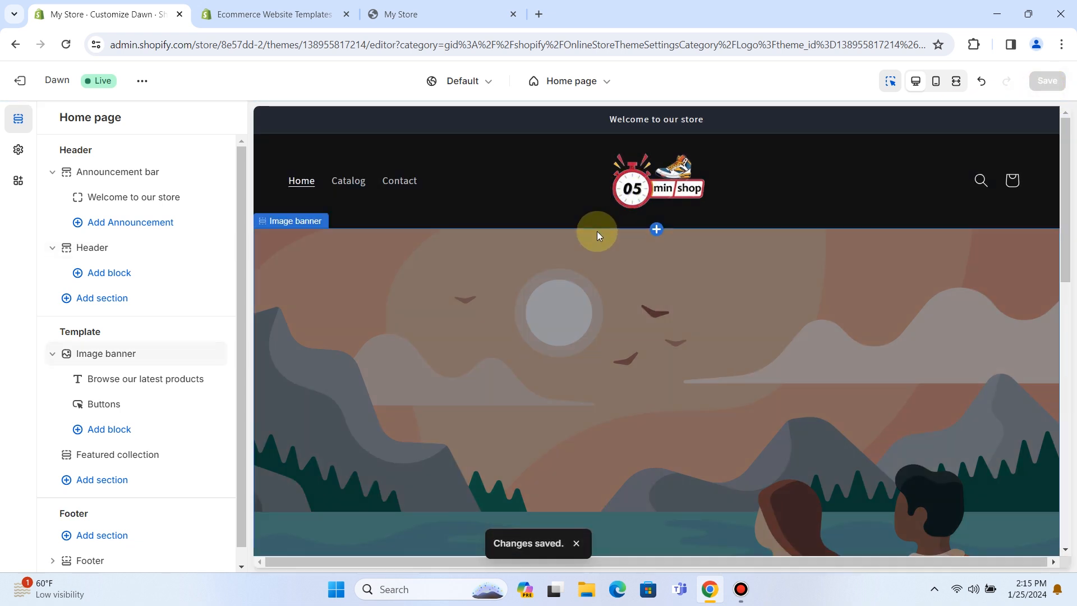
# Replace the Featured collection and Image banner sections of the home page template with a Slideshow section
pyautogui.scroll(-1, 227, 260)
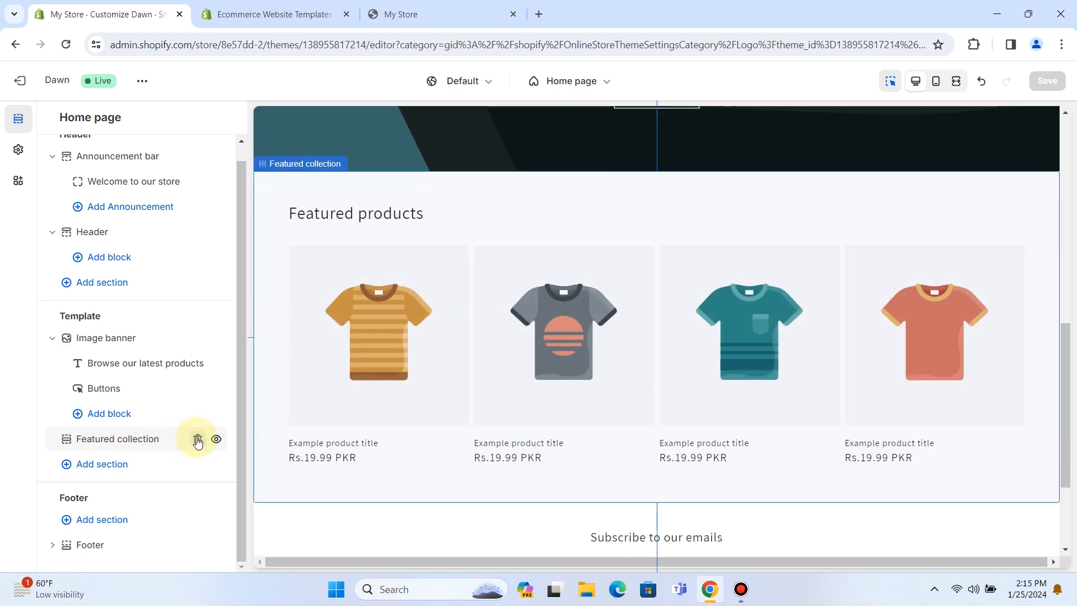
pyautogui.click(197, 440)
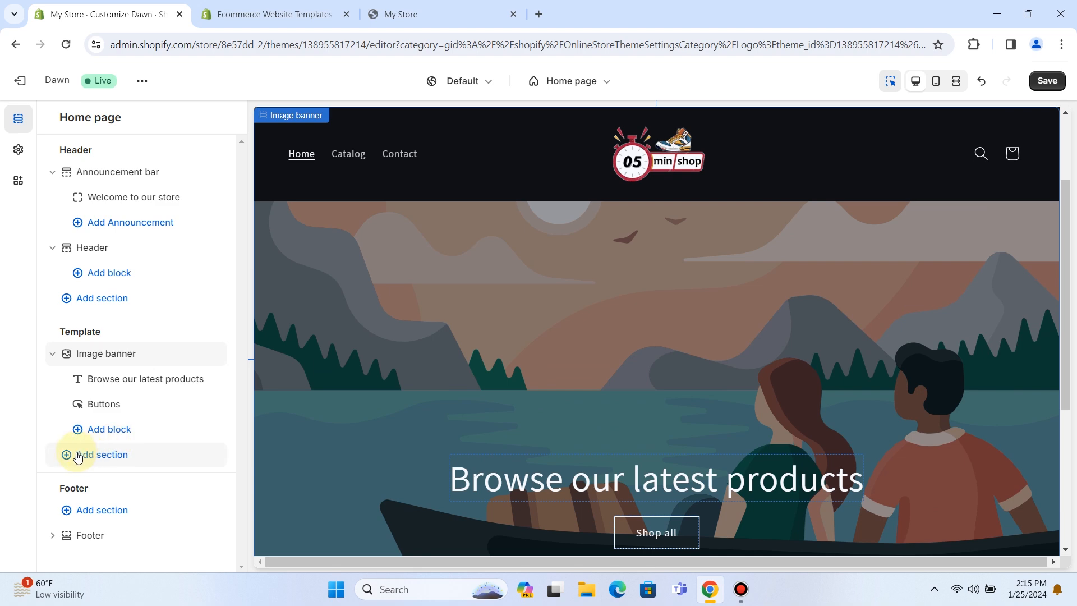
pyautogui.click(78, 458)
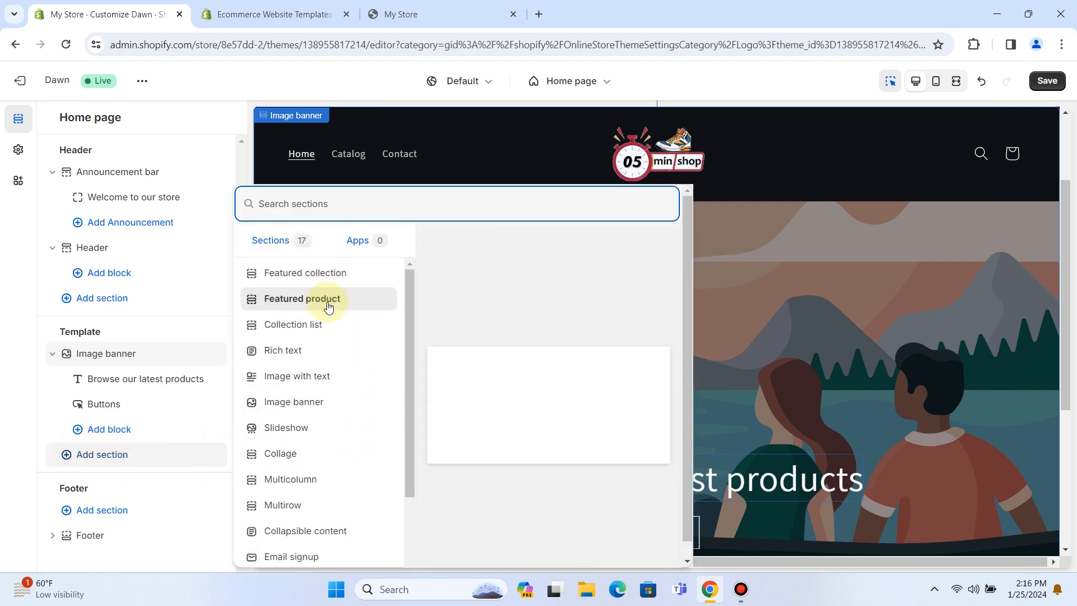
pyautogui.click(290, 426)
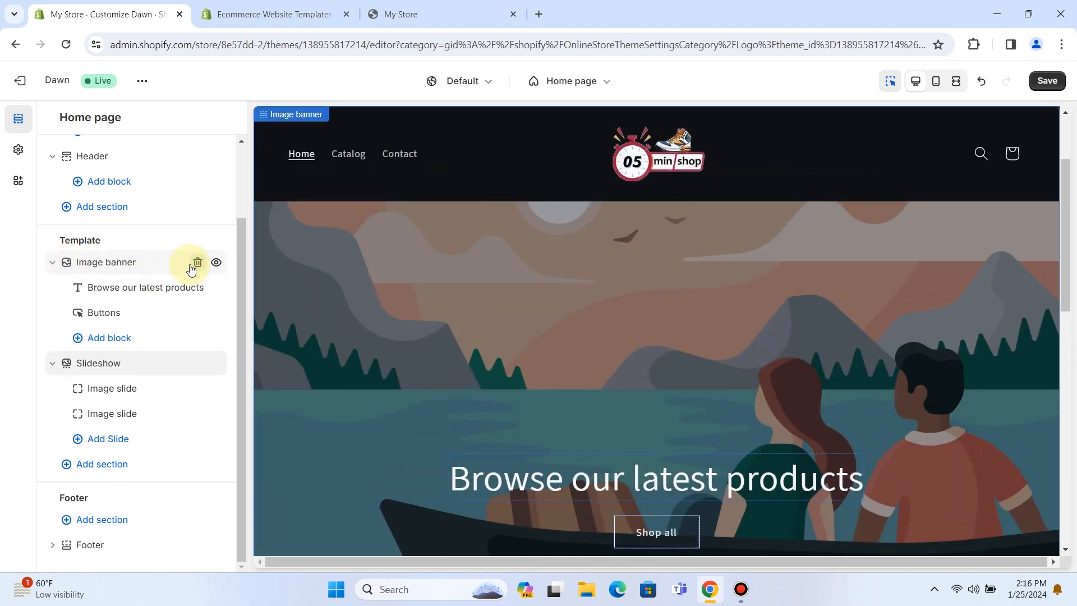
pyautogui.click(198, 263)
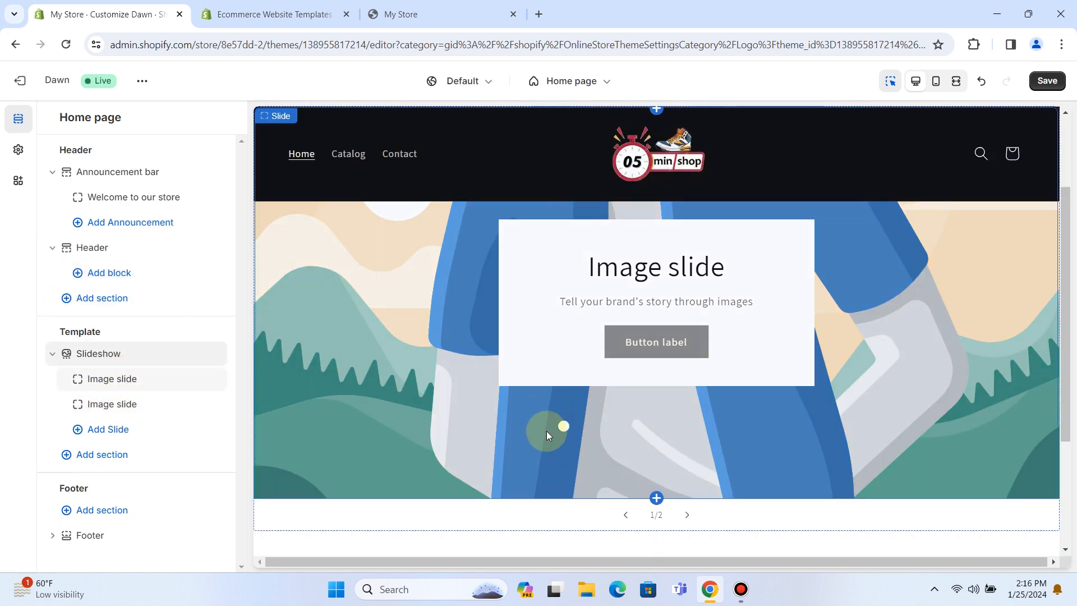
# Page through the slideshow in the preview and add a third image slide to it
pyautogui.click(689, 517)
pyautogui.click(688, 535)
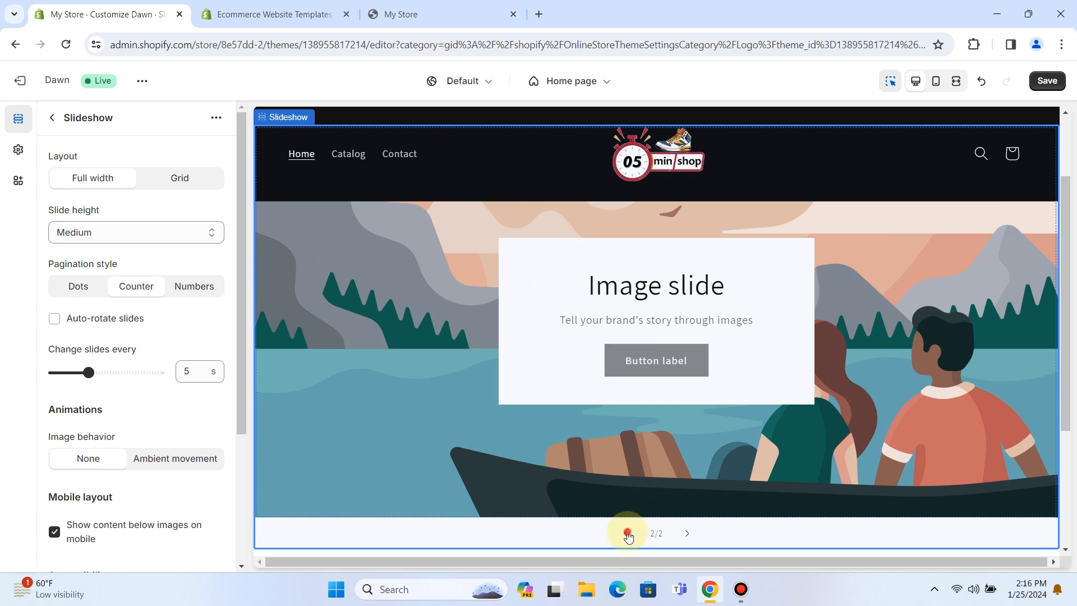
pyautogui.click(627, 533)
pyautogui.click(52, 118)
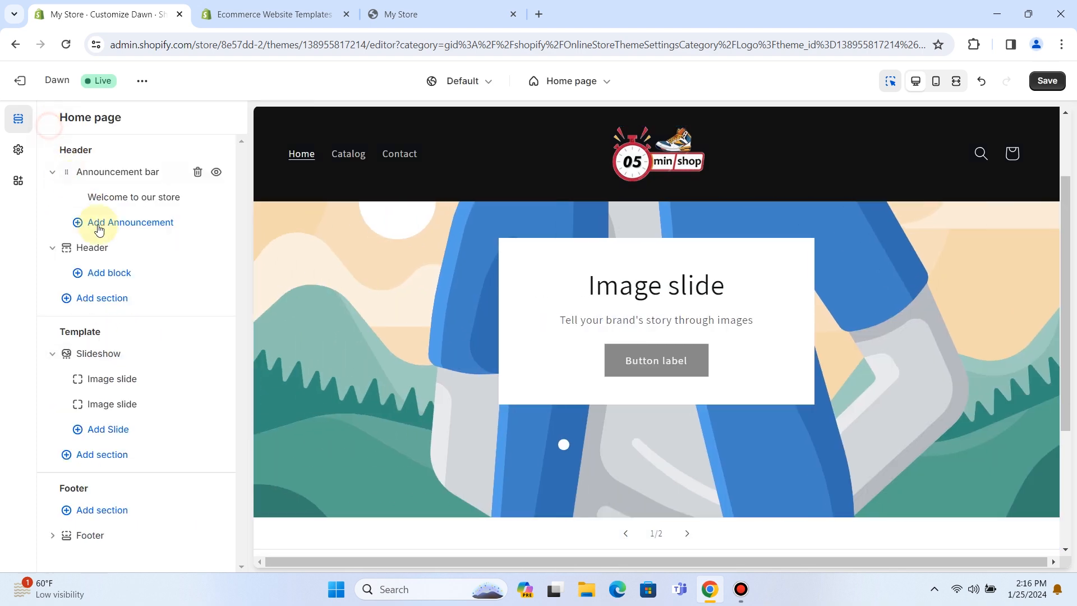
pyautogui.click(81, 429)
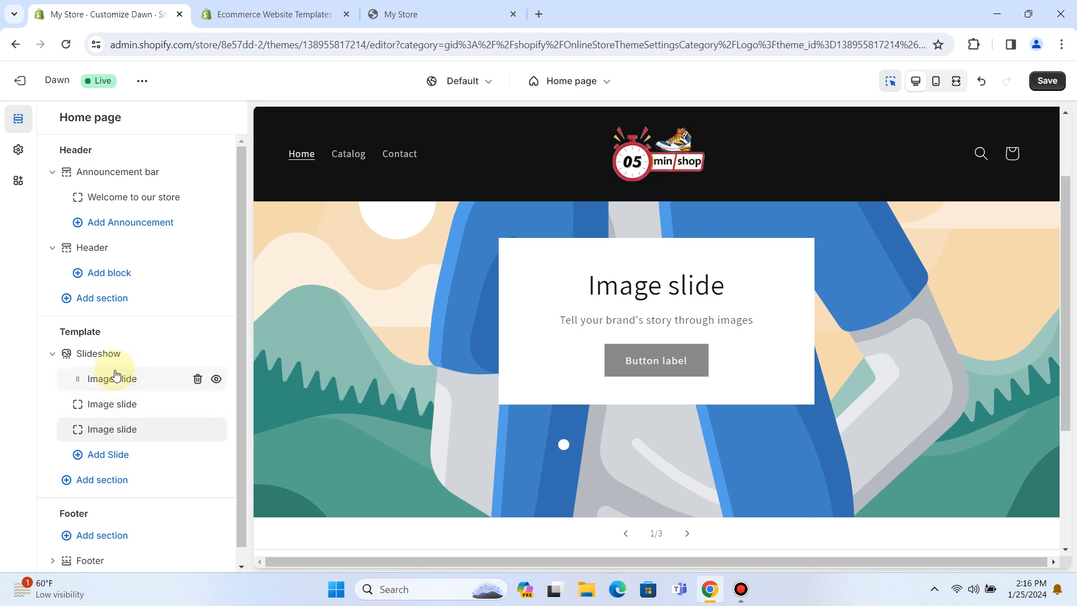
# Enable Auto-rotate slides for the Slideshow section with slides changing every 3 seconds, and save the changes
pyautogui.click(105, 355)
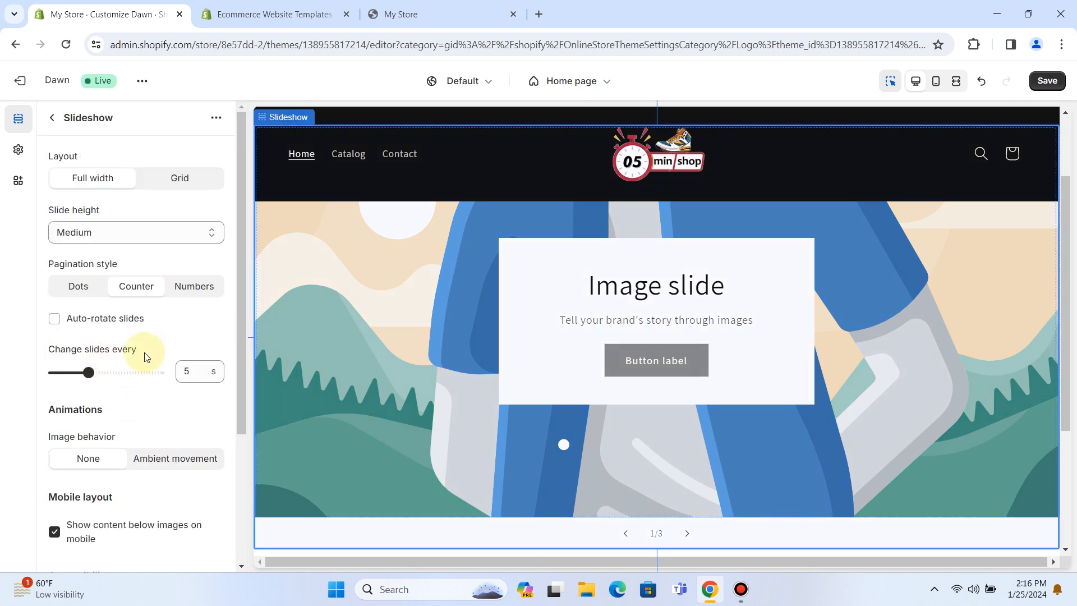
pyautogui.scroll(-1, 145, 350)
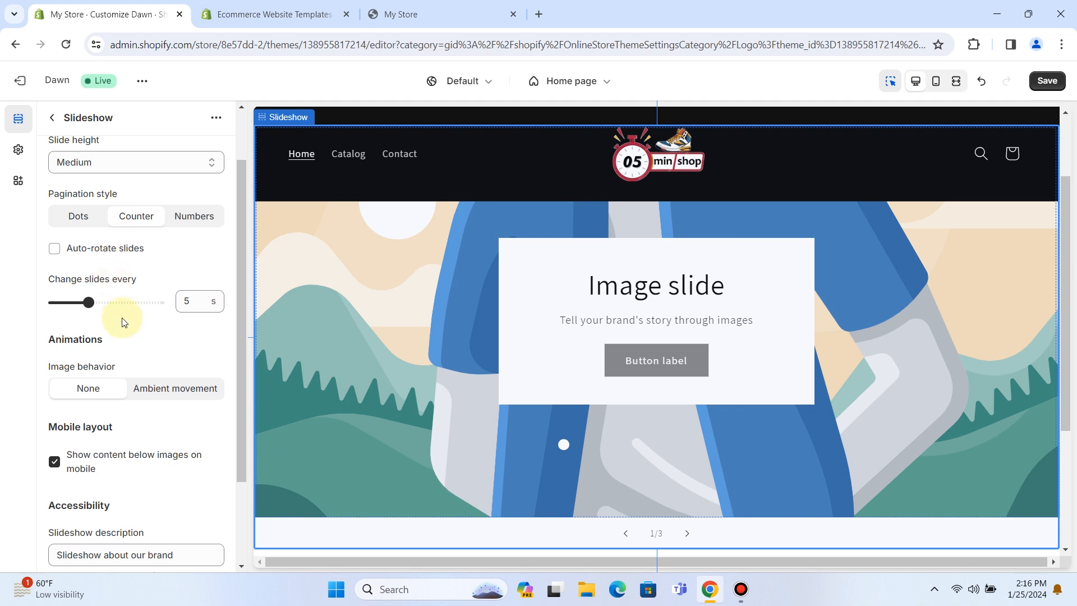
pyautogui.scroll(-2, 126, 328)
pyautogui.scroll(2, 134, 345)
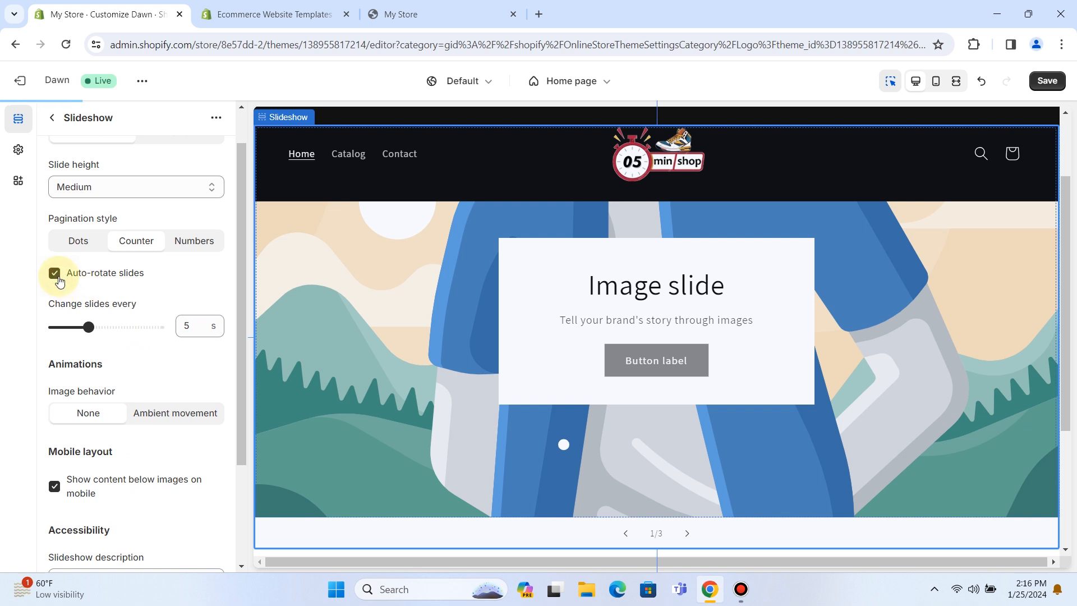
pyautogui.click(54, 327)
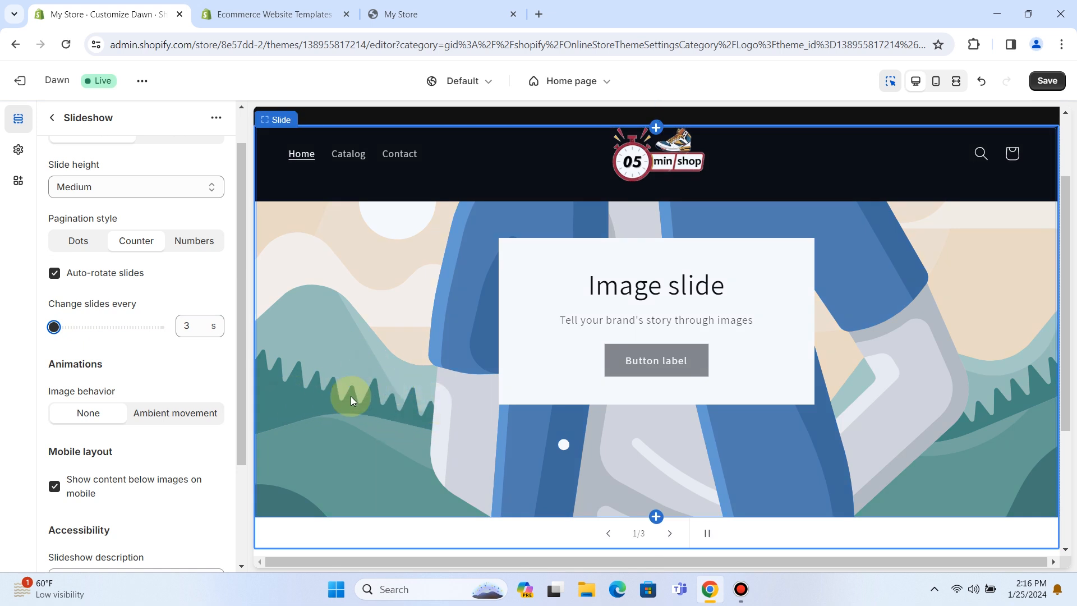
pyautogui.click(1047, 81)
pyautogui.click(52, 118)
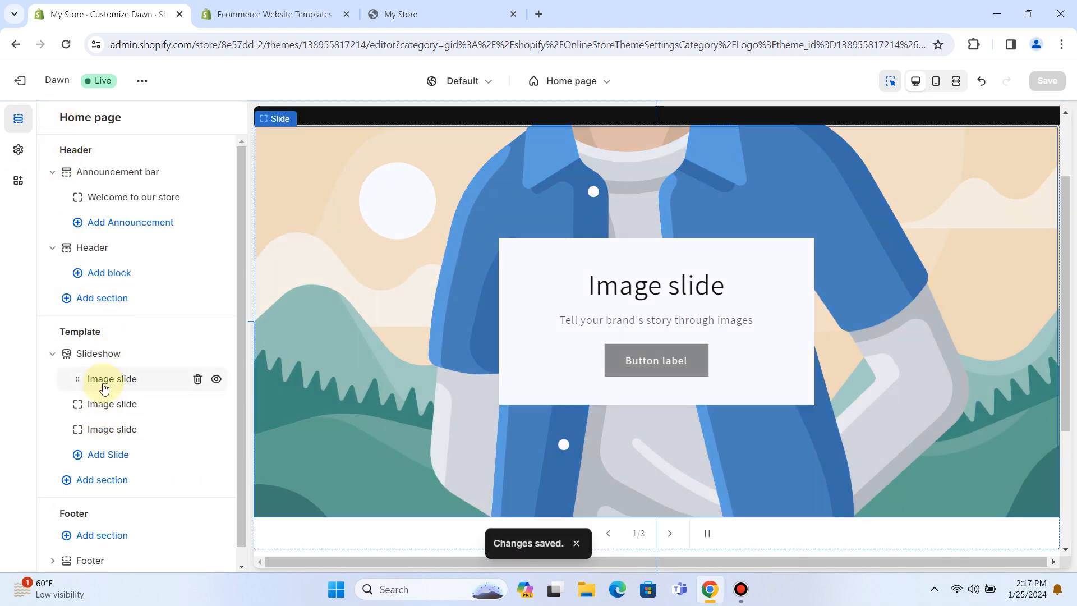
# Upload image 3 from the Slide Show folder and use it as the first slide's image
pyautogui.click(110, 380)
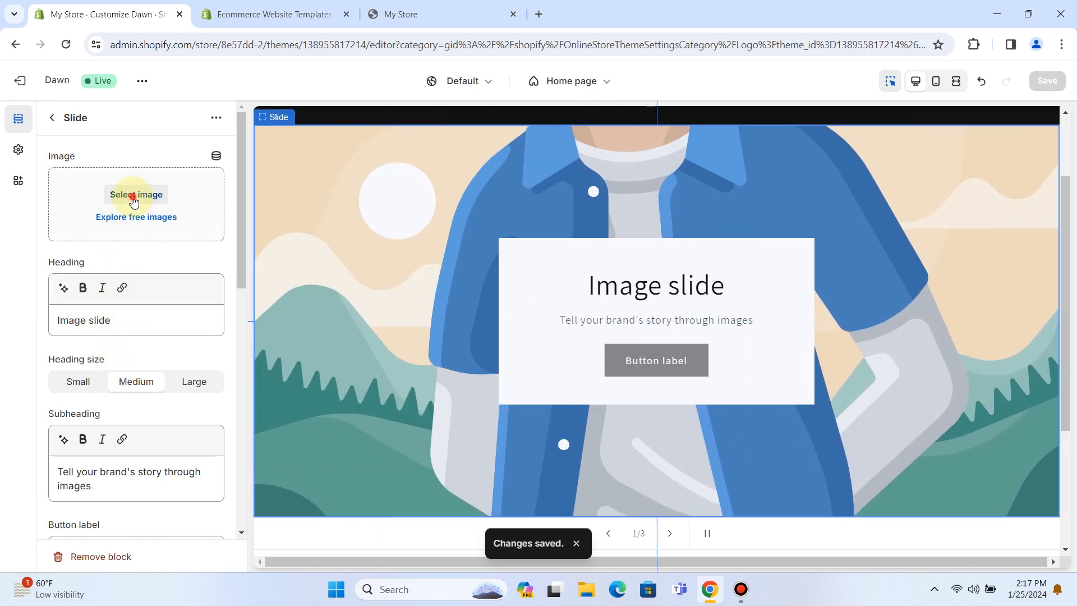
pyautogui.click(133, 196)
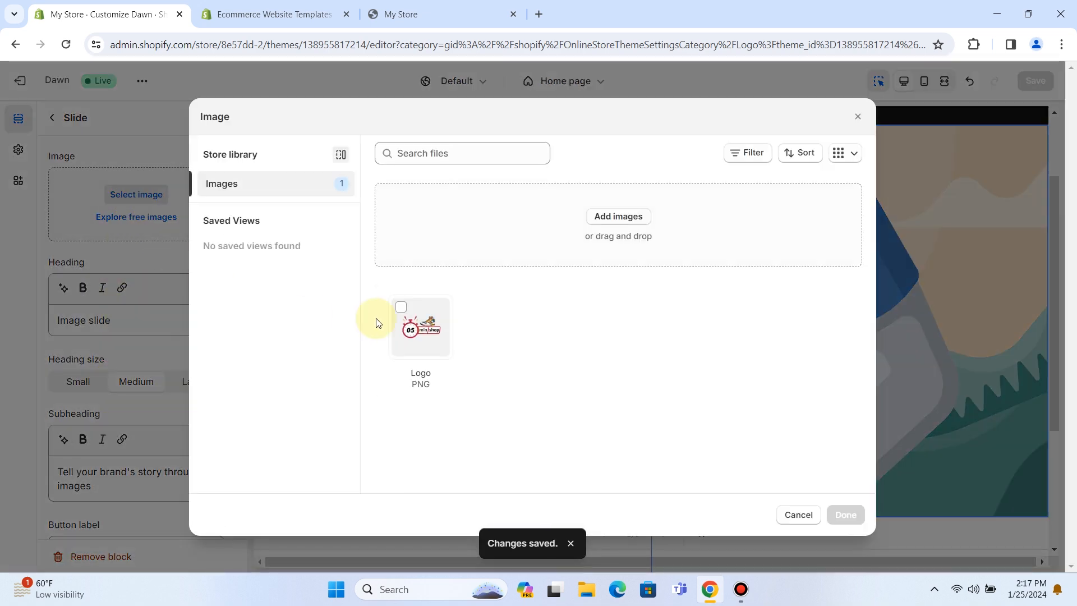
pyautogui.click(610, 218)
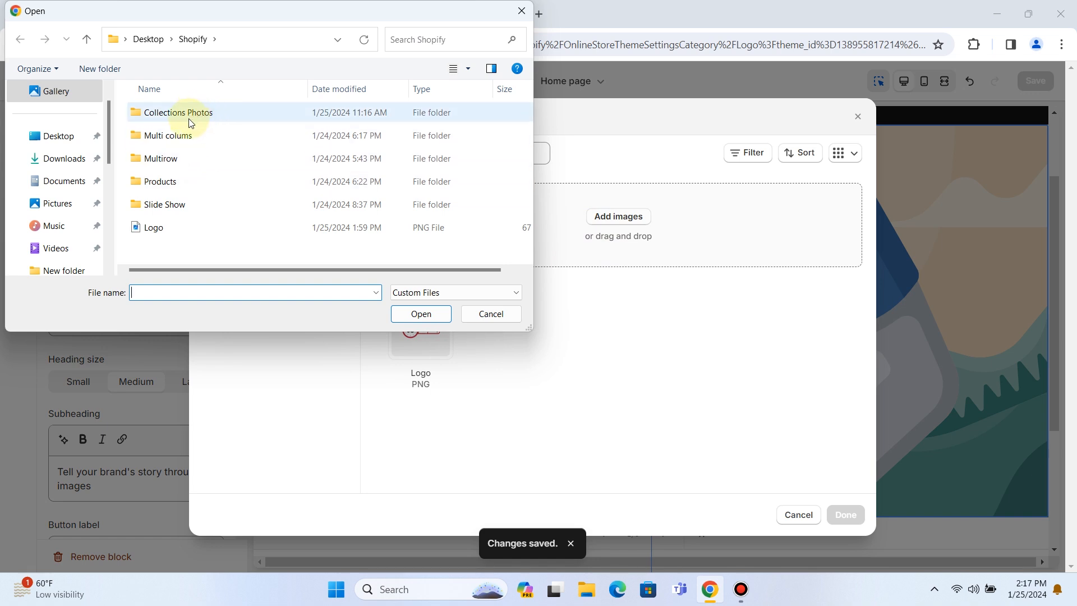
pyautogui.doubleClick(171, 205)
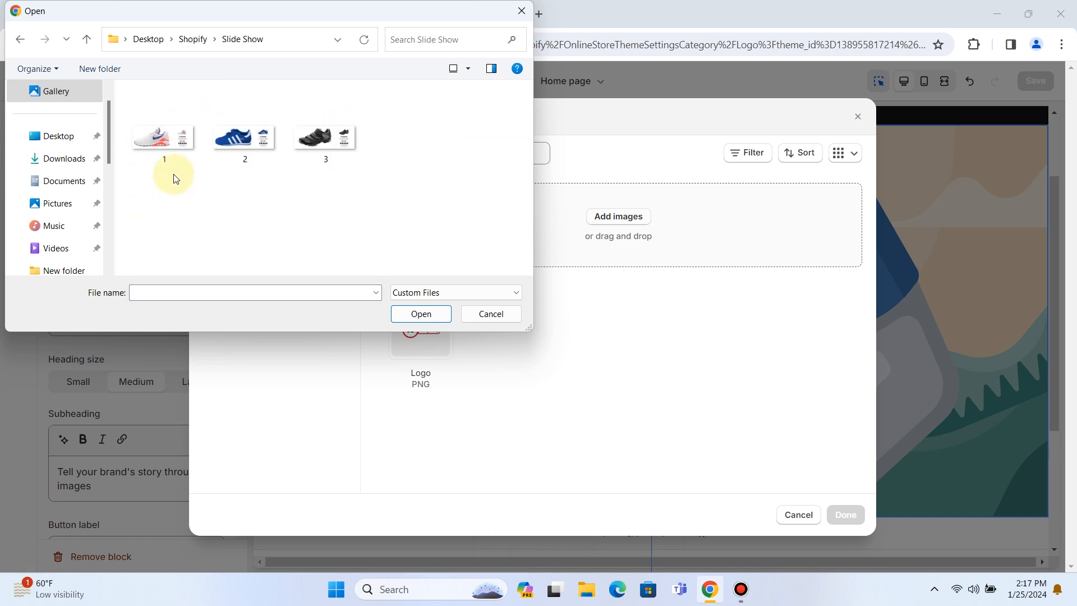
pyautogui.click(335, 144)
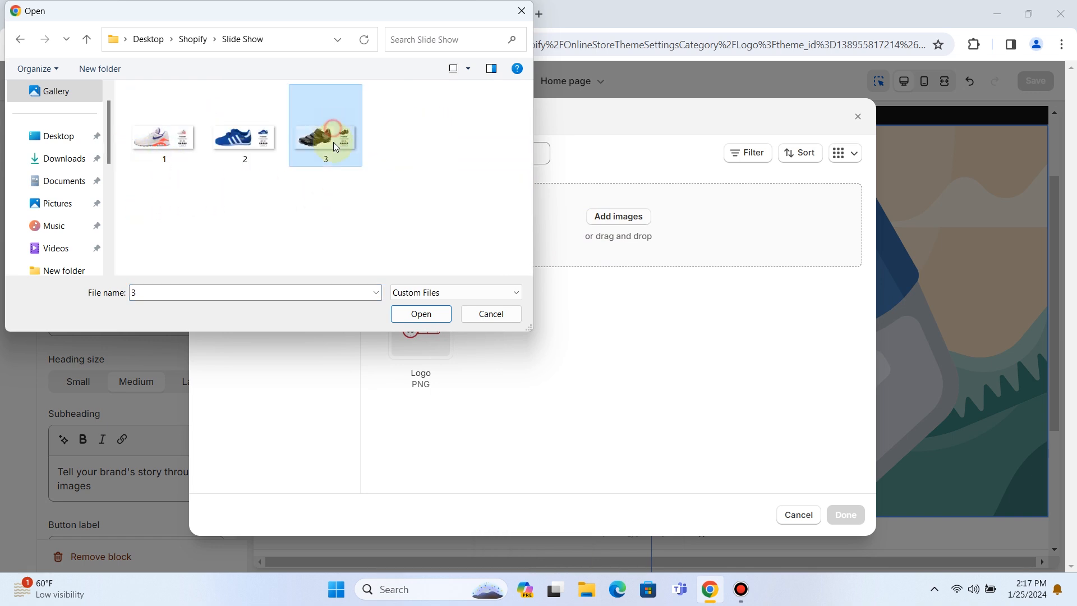
pyautogui.click(406, 312)
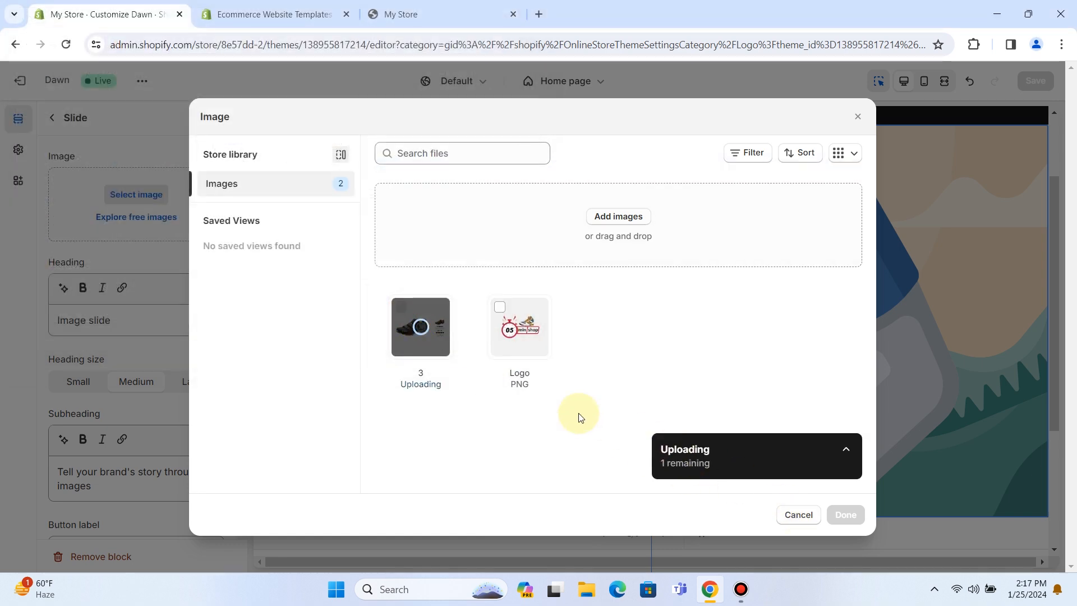
pyautogui.click(842, 514)
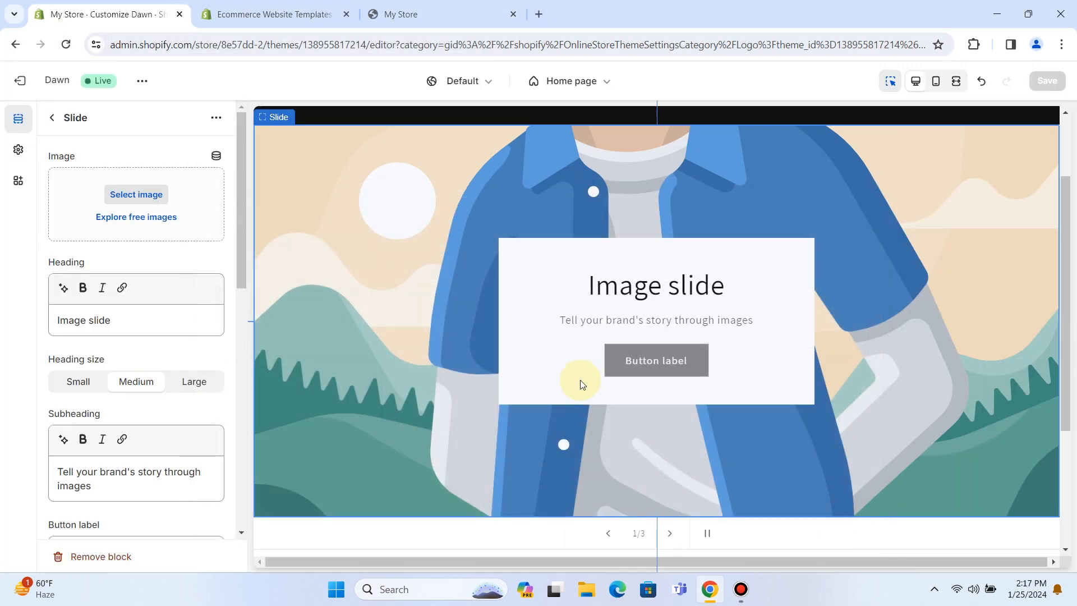
# Clear the first slide's heading and subheading text
pyautogui.scroll(-1, 188, 311)
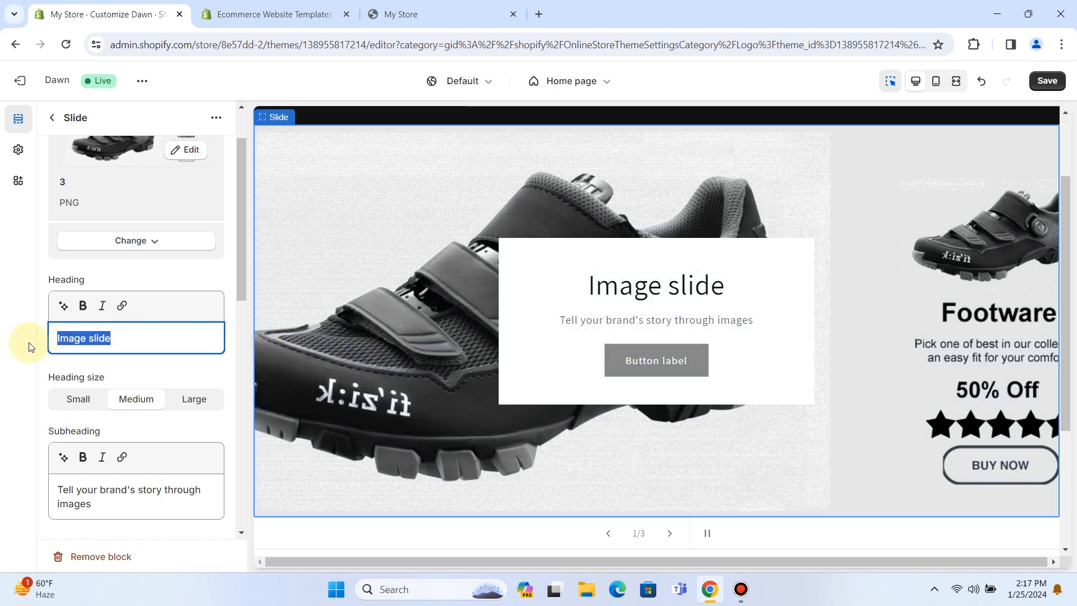
pyautogui.press('BackSpace')
pyautogui.scroll(-1, 108, 369)
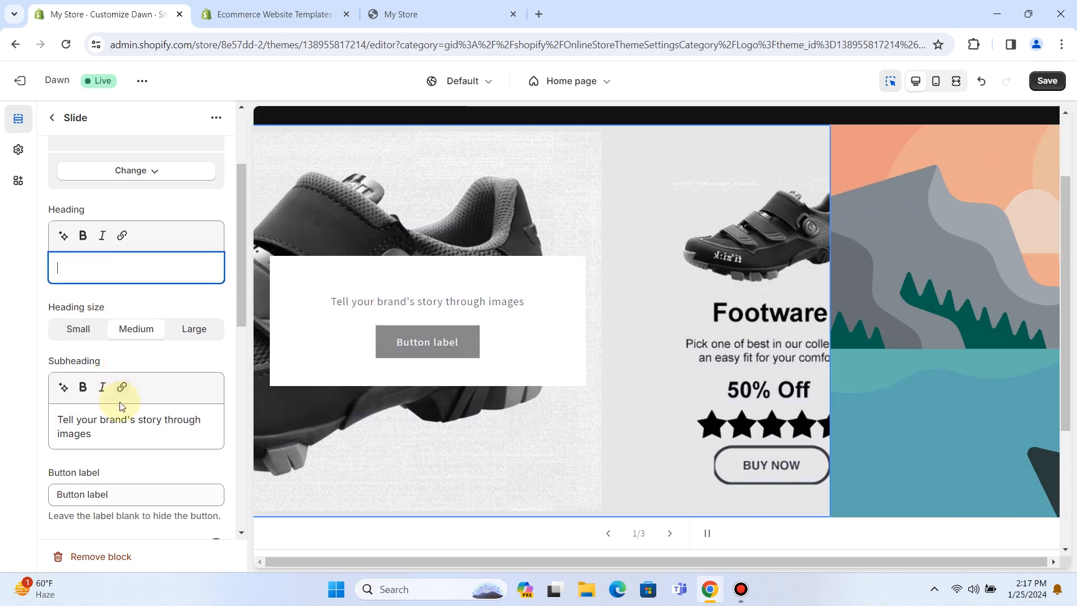
pyautogui.moveTo(106, 432); pyautogui.dragTo(60, 416)
pyautogui.press('BackSpace')
pyautogui.scroll(-2, 146, 404)
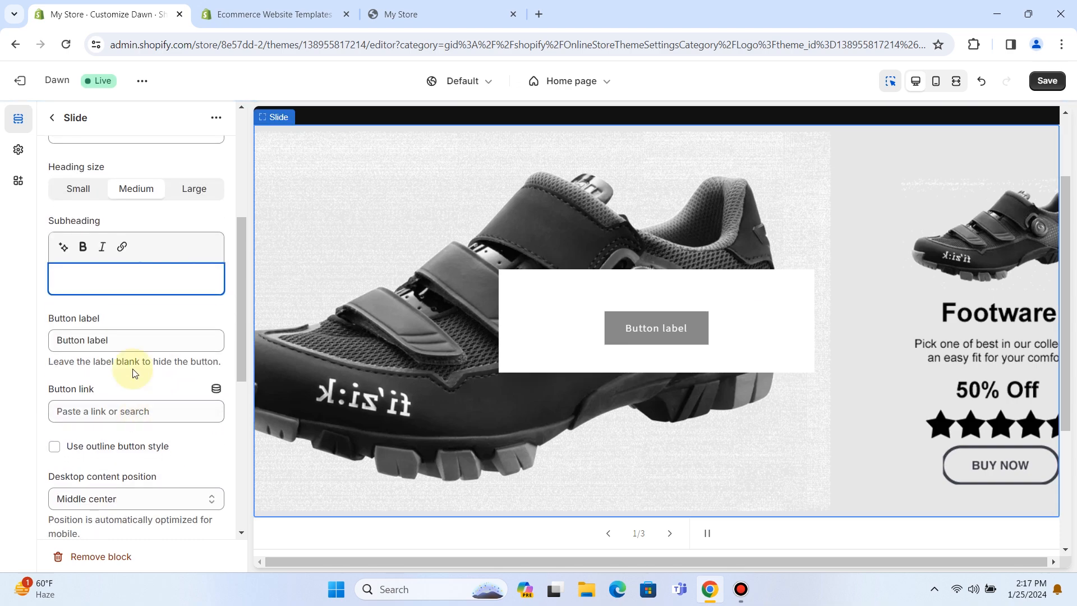
# Clear the first slide's button label and turn off Show container on desktop for that slide
pyautogui.moveTo(120, 339); pyautogui.dragTo(56, 340)
pyautogui.press('BackSpace')
pyautogui.scroll(-2, 92, 409)
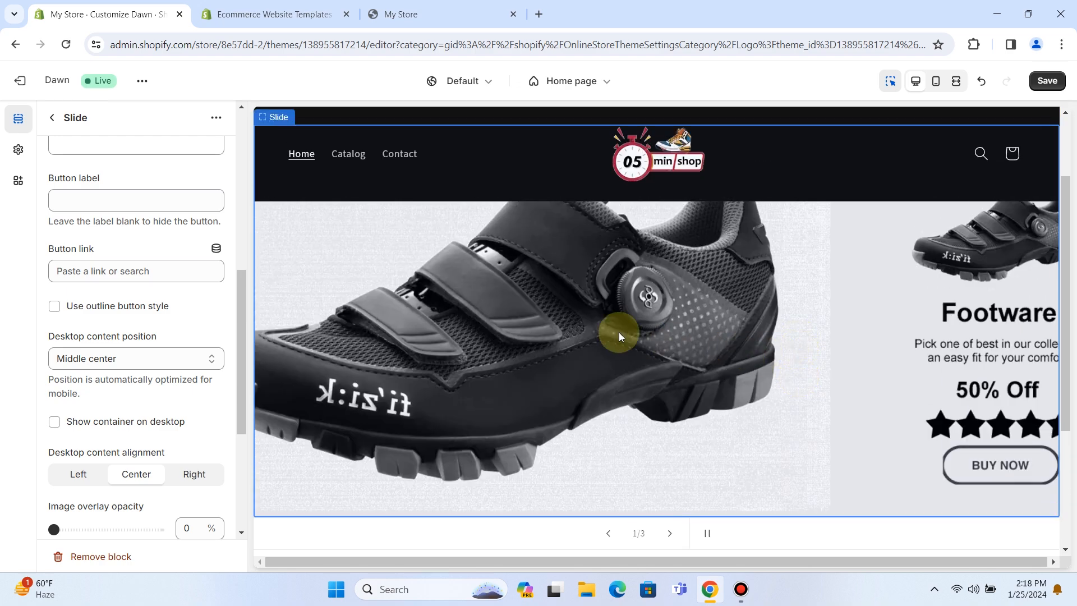
pyautogui.scroll(2, 732, 338)
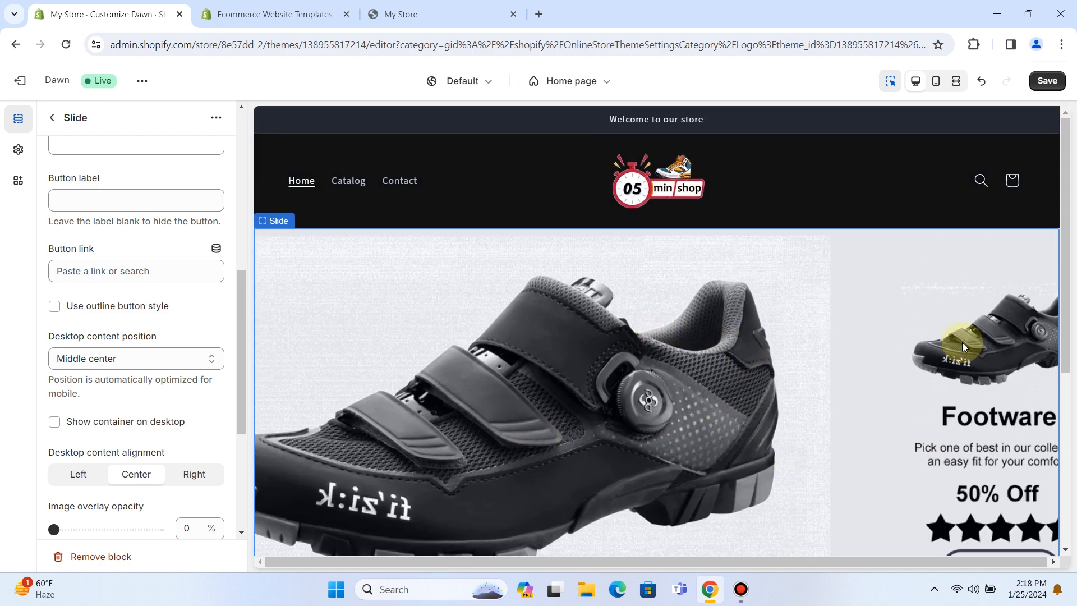
pyautogui.scroll(-1, 657, 322)
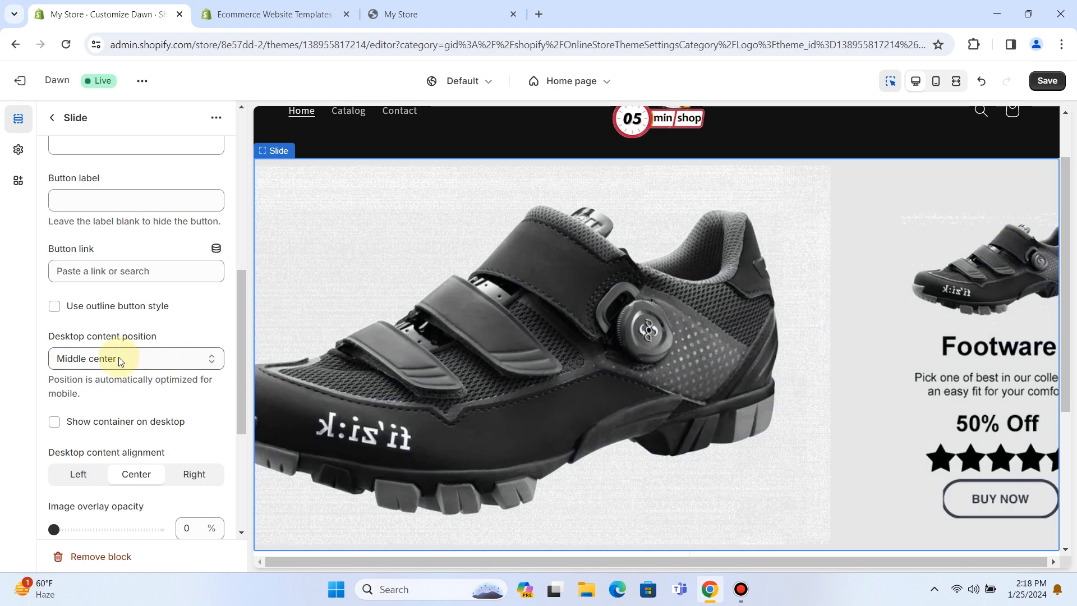
pyautogui.scroll(-4, 184, 372)
pyautogui.scroll(10, 184, 385)
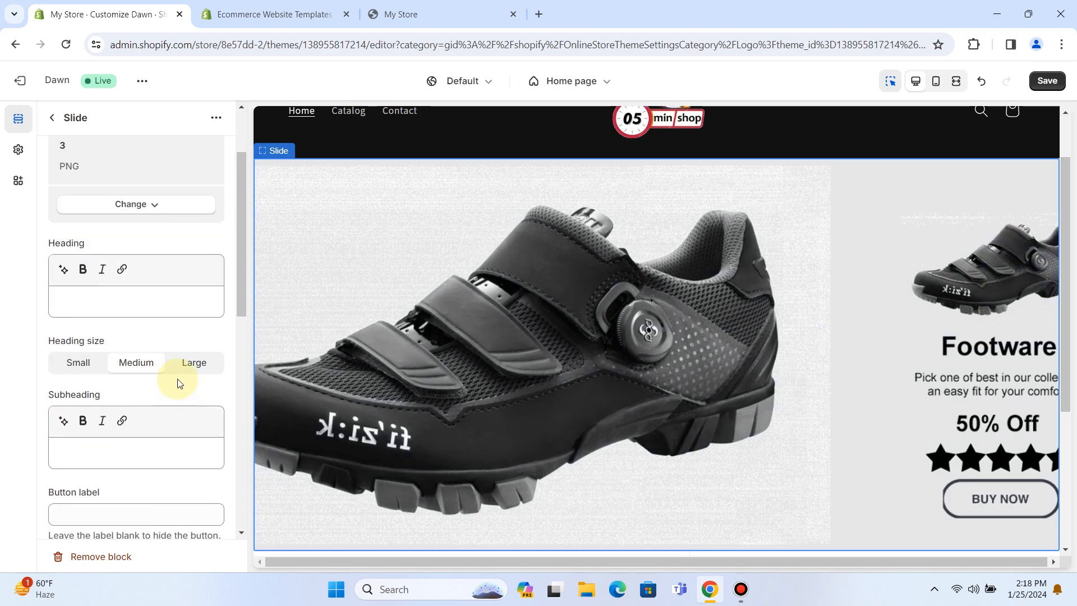
pyautogui.scroll(2, 179, 383)
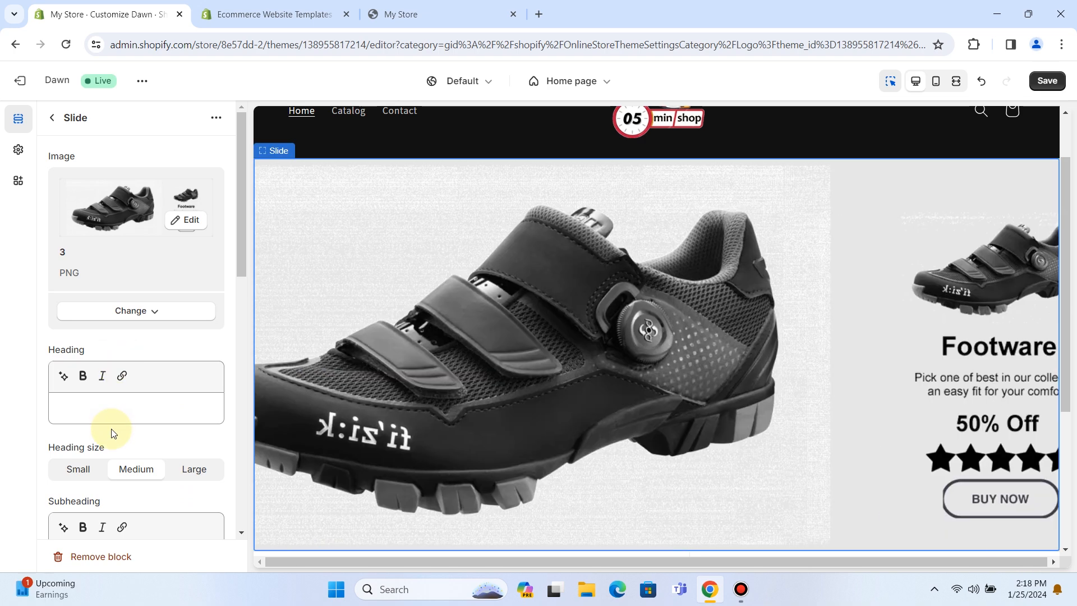
# Set the Slideshow section's slide height to Adapt to first image
pyautogui.click(52, 117)
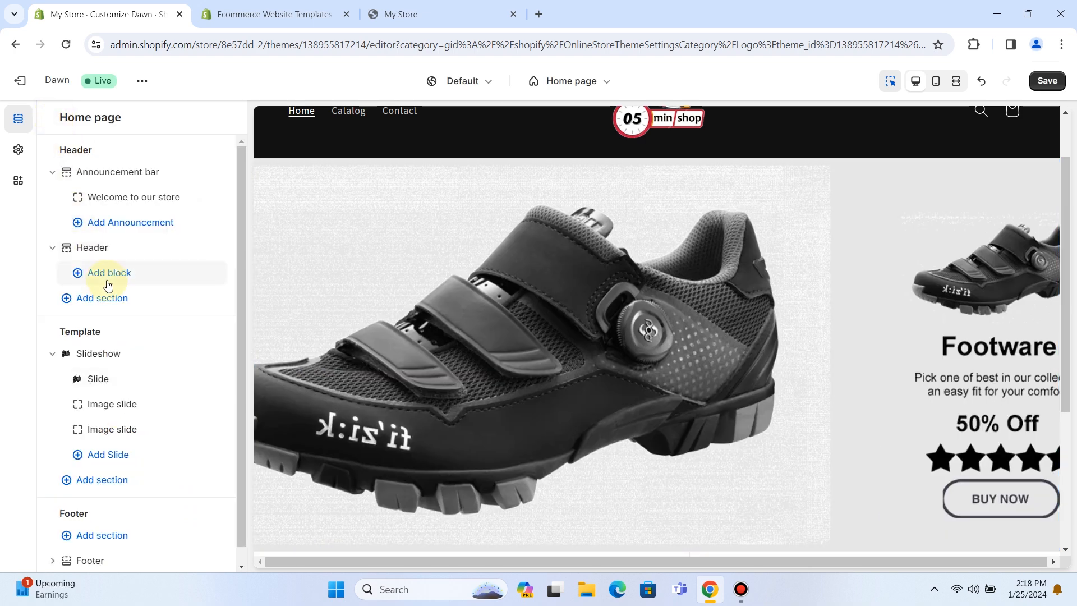
pyautogui.click(99, 353)
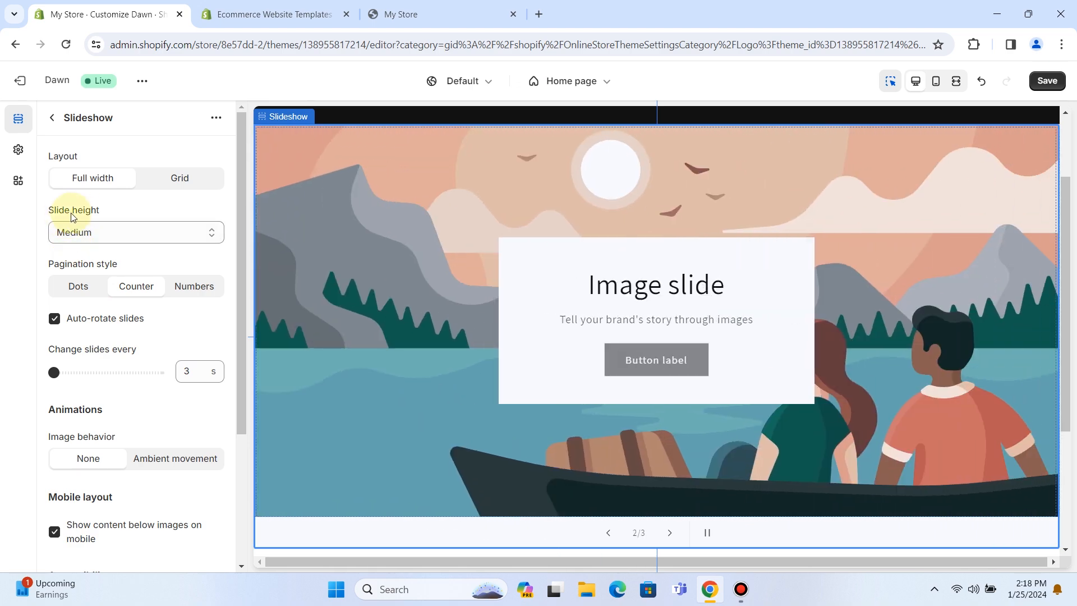
pyautogui.click(156, 239)
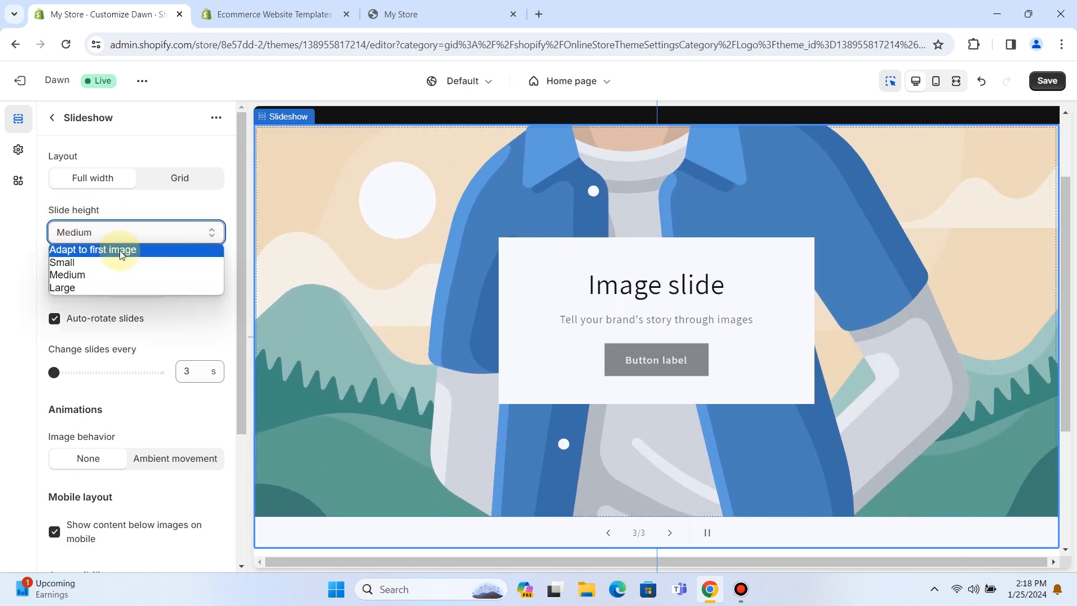
pyautogui.click(109, 251)
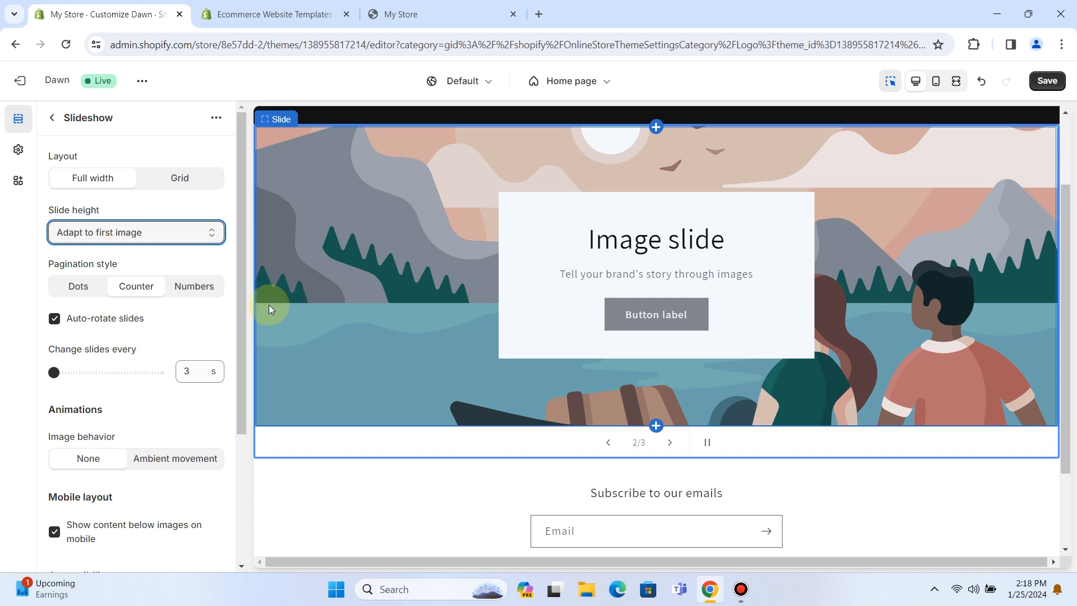
# Clear the second slide's heading, subheading and button label, and turn off its Show container on desktop option
pyautogui.click(54, 126)
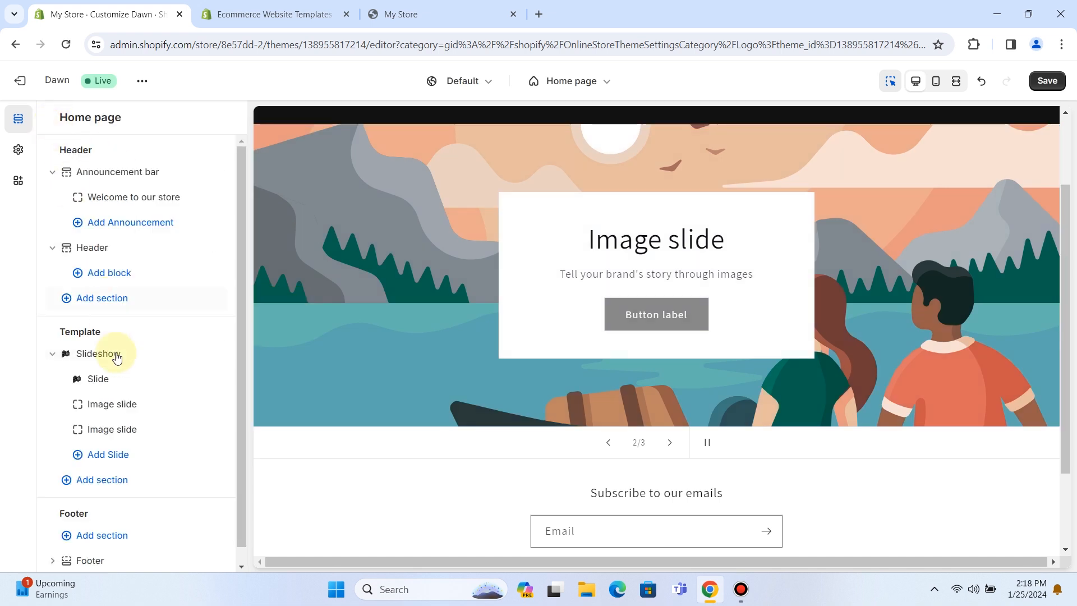
pyautogui.click(113, 403)
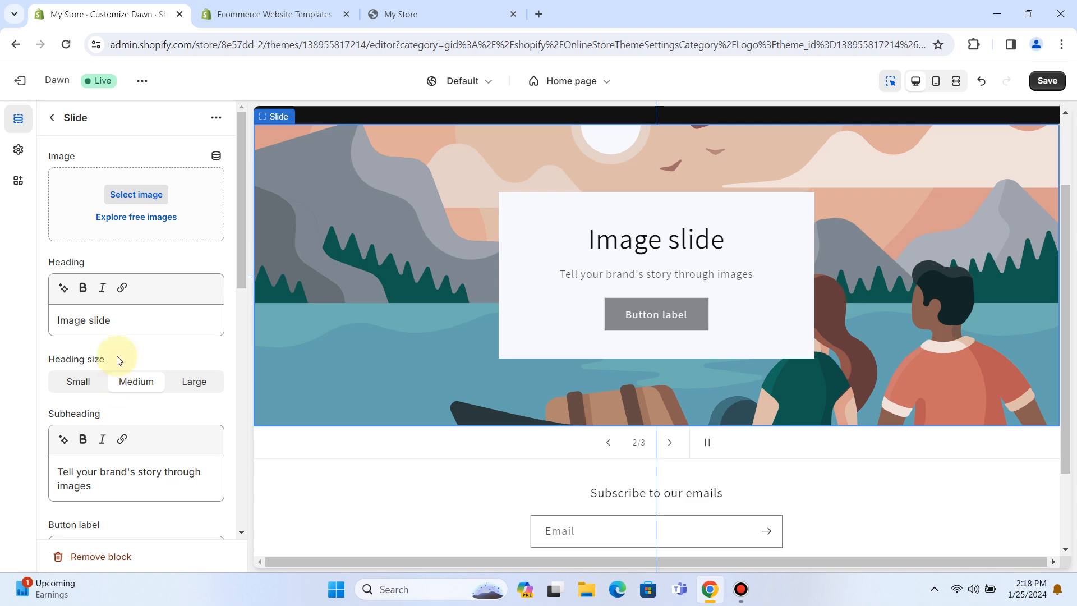
pyautogui.moveTo(117, 323); pyautogui.dragTo(30, 326)
pyautogui.press('BackSpace')
pyautogui.moveTo(115, 486); pyautogui.dragTo(29, 459)
pyautogui.press('BackSpace')
pyautogui.scroll(-3, 123, 430)
pyautogui.moveTo(118, 393); pyautogui.dragTo(30, 393)
pyautogui.press('BackSpace')
pyautogui.scroll(-3, 56, 421)
pyautogui.click(55, 473)
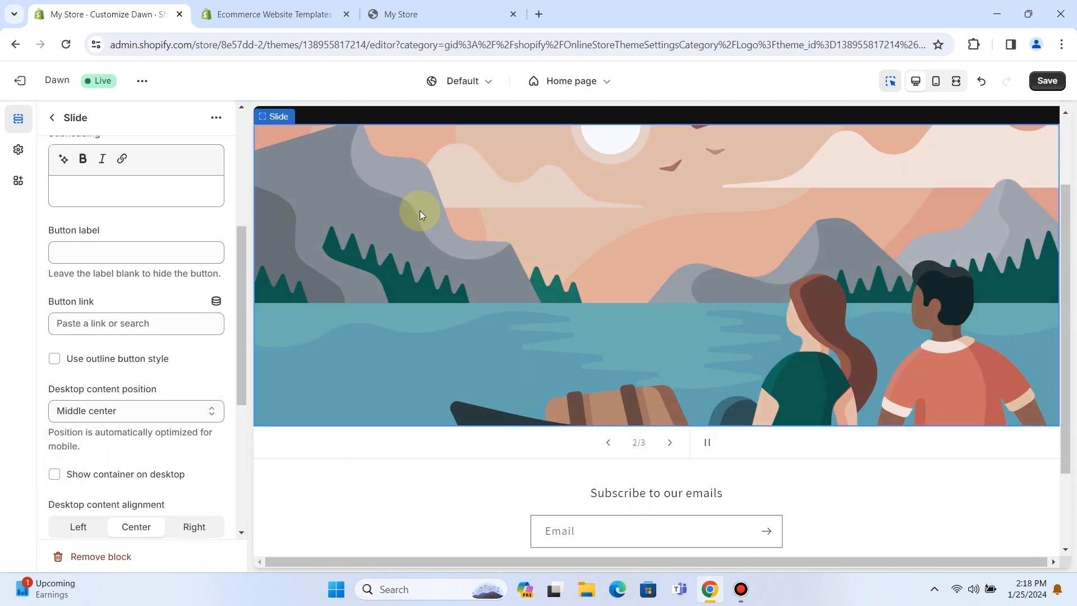
# Upload image 2 from the Slide Show folder and use it as the second slide's image
pyautogui.scroll(6, 198, 293)
pyautogui.click(143, 195)
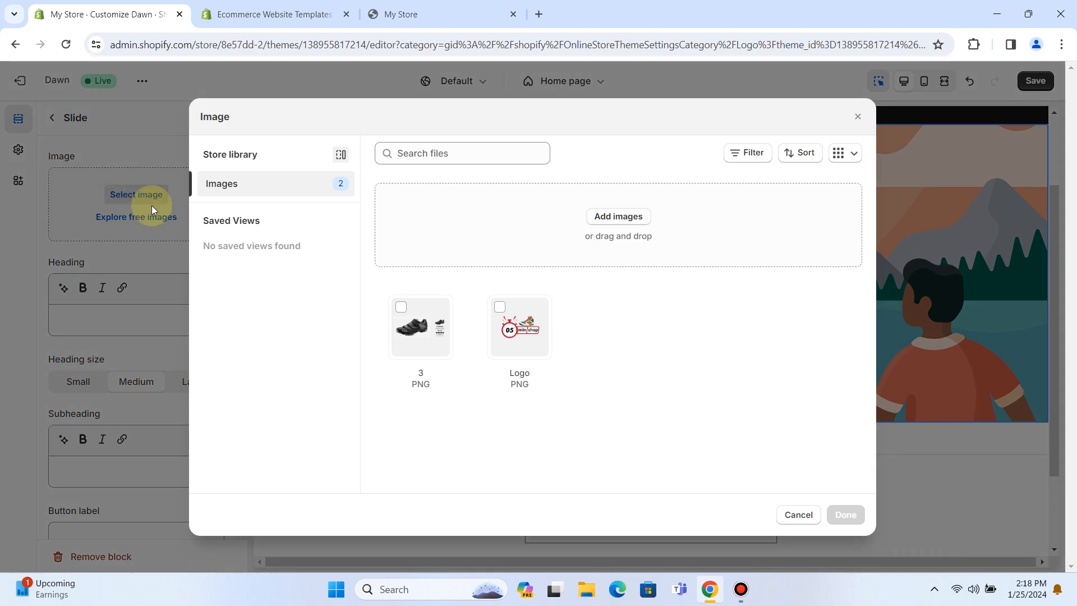
pyautogui.click(619, 217)
pyautogui.click(247, 132)
pyautogui.click(421, 315)
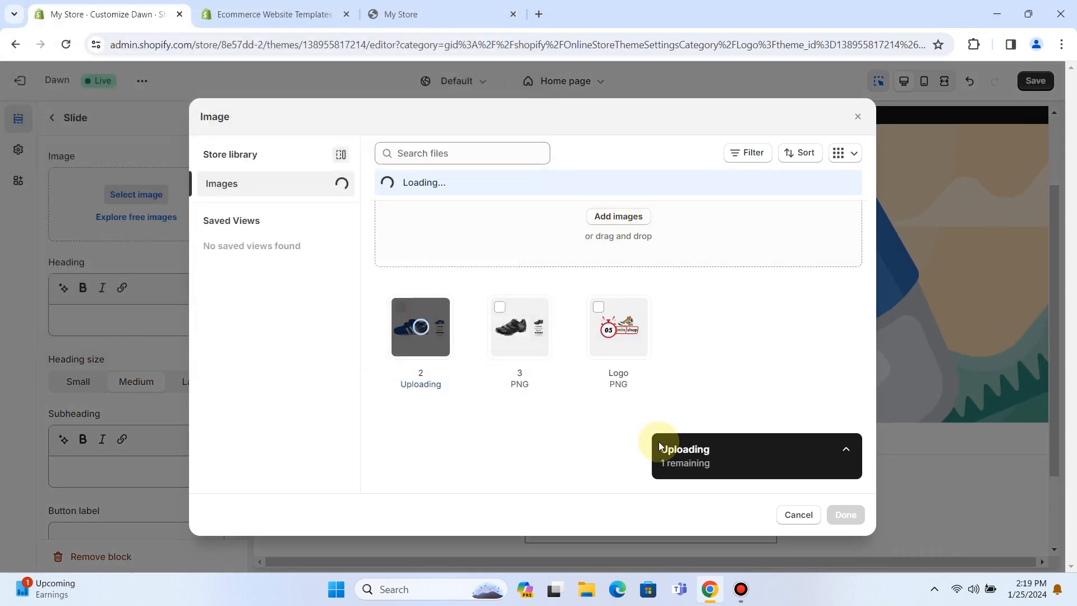
pyautogui.click(844, 515)
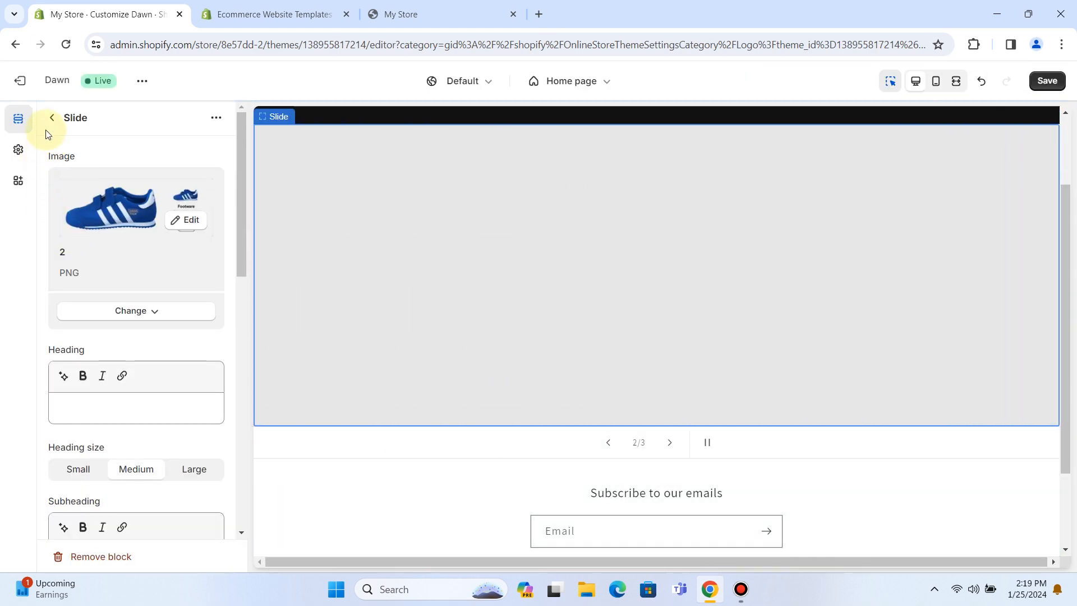
# Clear the third slide's heading, subheading and button label, and turn off its Show container on desktop option
pyautogui.click(51, 118)
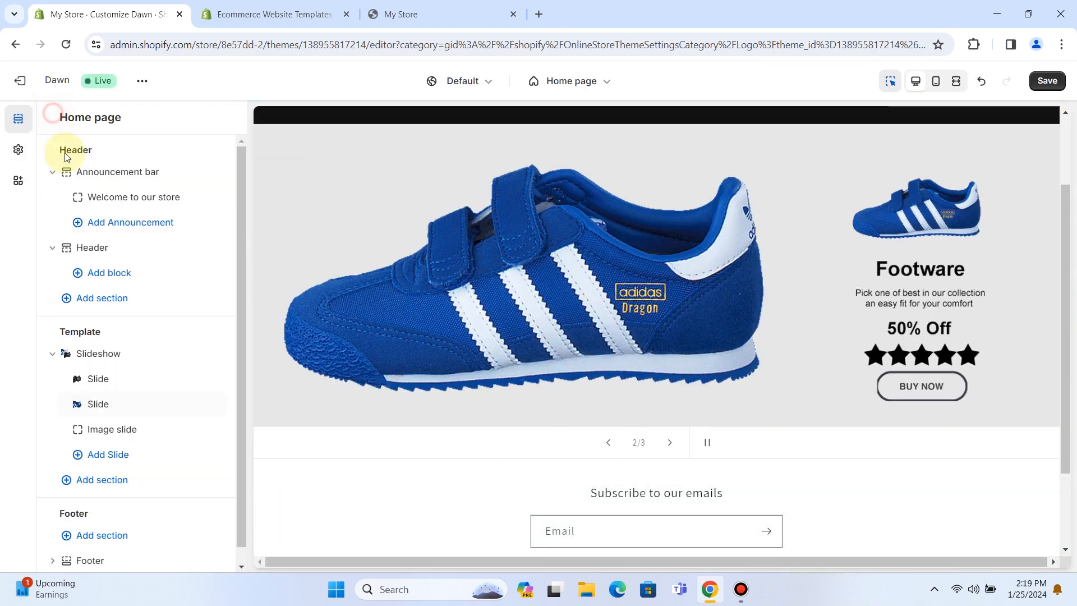
pyautogui.click(108, 429)
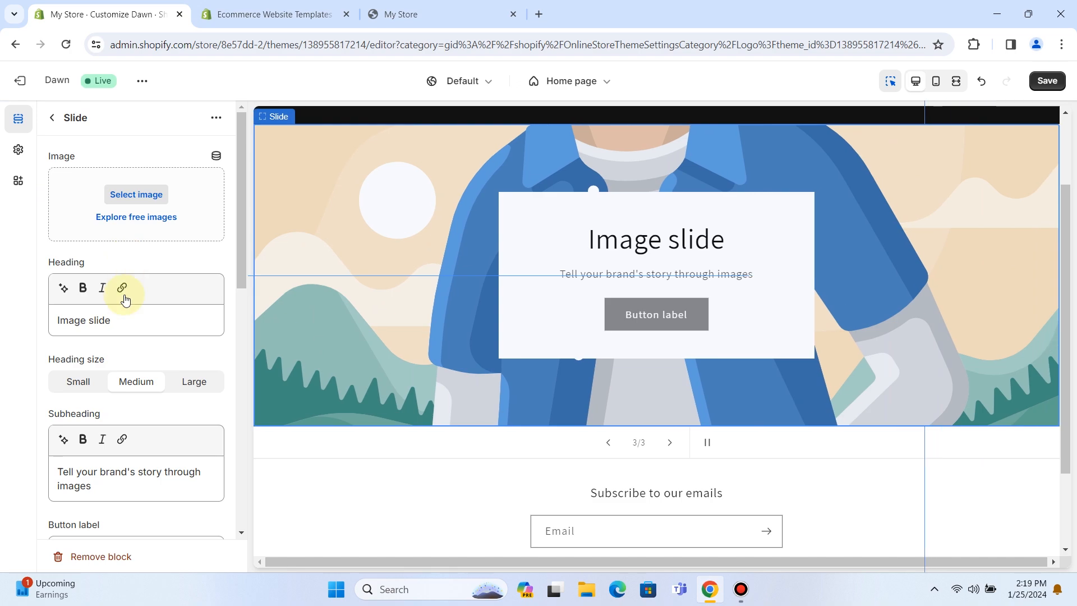
pyautogui.moveTo(120, 317); pyautogui.dragTo(17, 320)
pyautogui.press('BackSpace')
pyautogui.tripleClick(104, 481)
pyautogui.press('BackSpace')
pyautogui.scroll(-4, 120, 393)
pyautogui.click(118, 326)
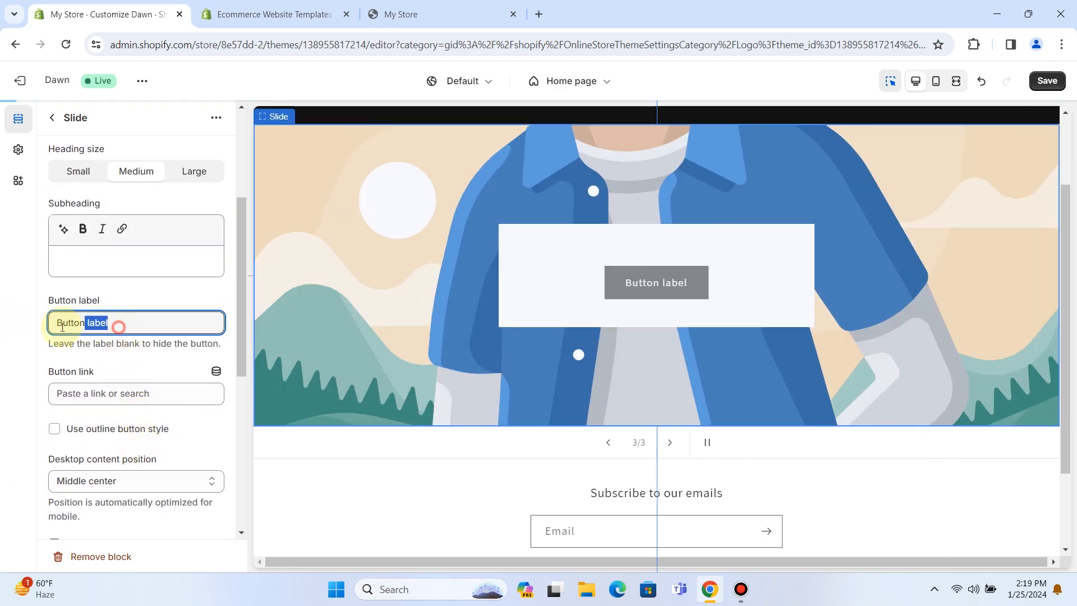
pyautogui.moveTo(119, 325); pyautogui.dragTo(22, 324)
pyautogui.press('BackSpace')
pyautogui.scroll(-3, 53, 393)
pyautogui.click(54, 406)
# Upload image 1 from the Slide Show folder as the third slide's image and save the theme changes
pyautogui.scroll(6, 137, 363)
pyautogui.click(123, 193)
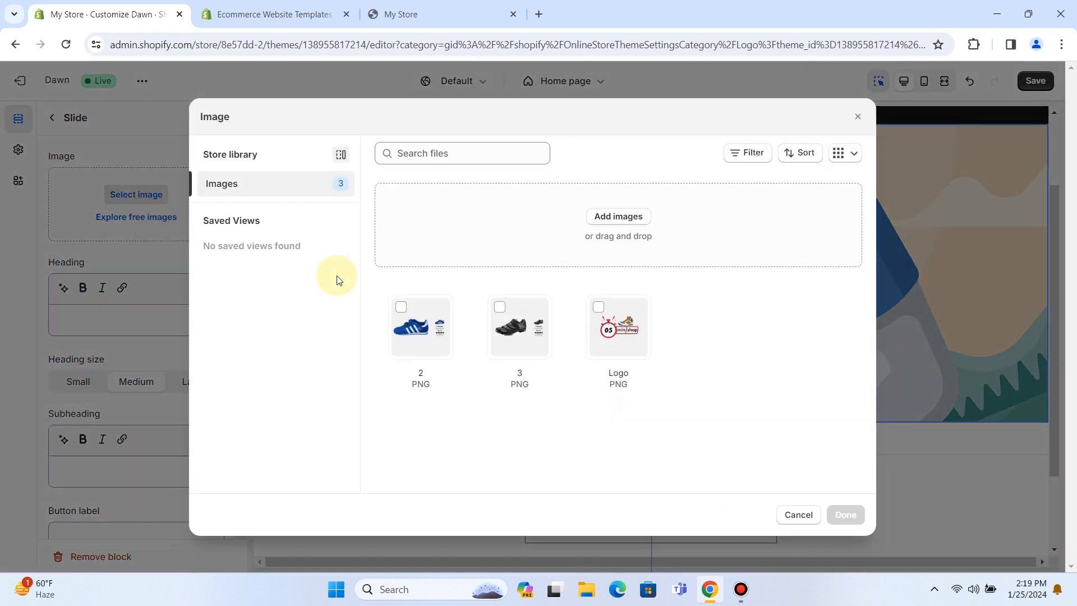
pyautogui.click(622, 217)
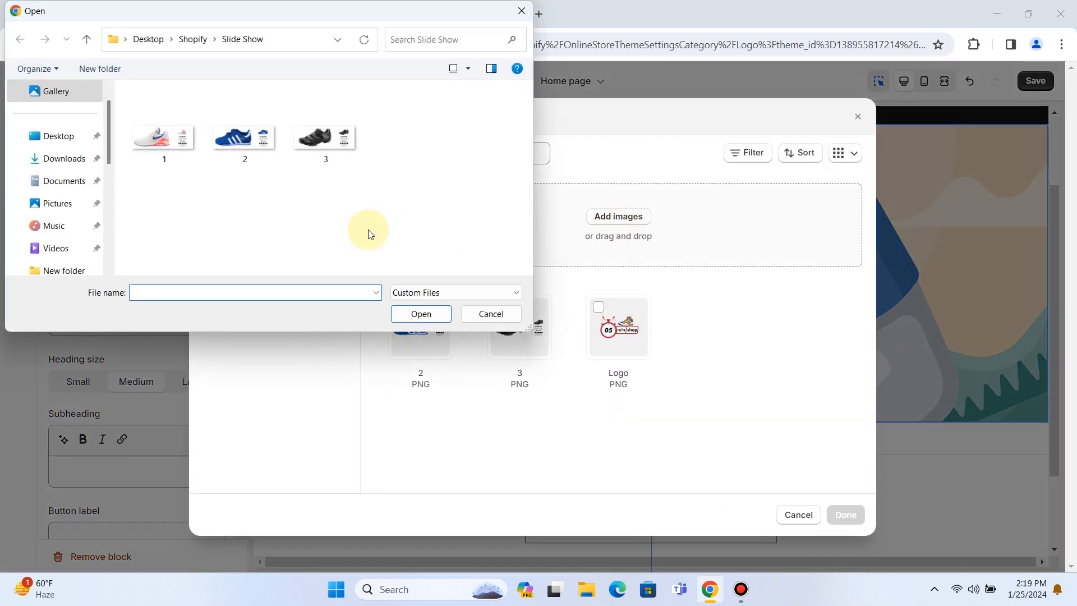
pyautogui.click(175, 152)
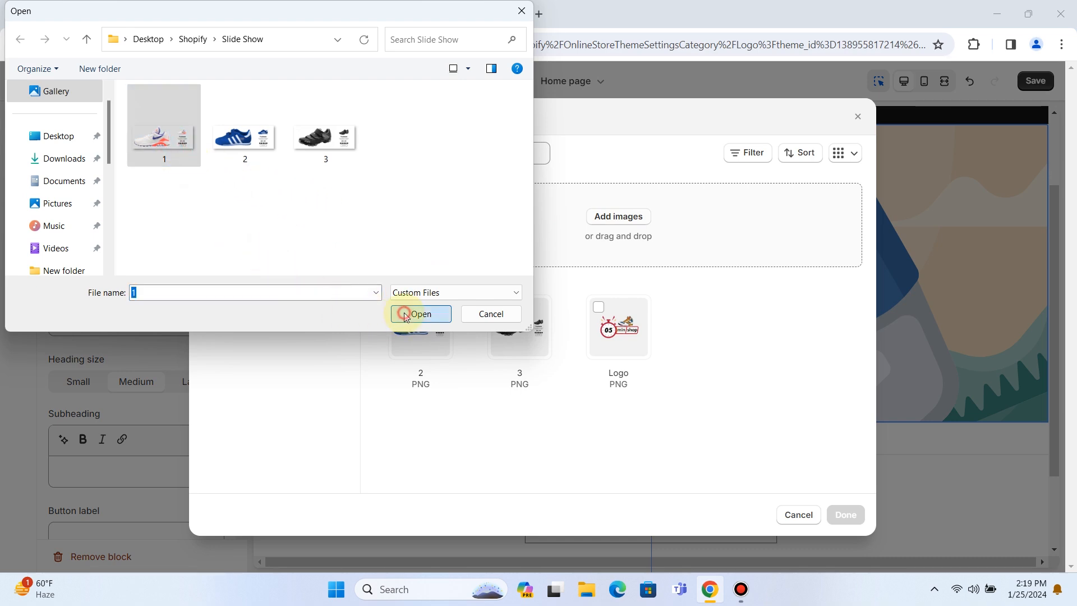
pyautogui.click(421, 314)
pyautogui.click(842, 516)
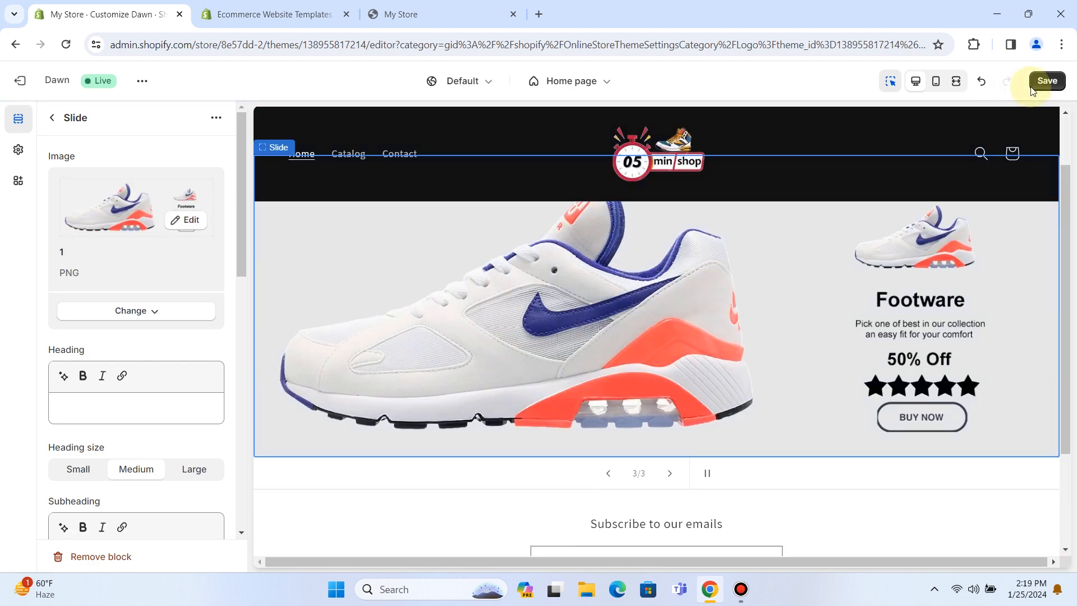
pyautogui.click(1039, 82)
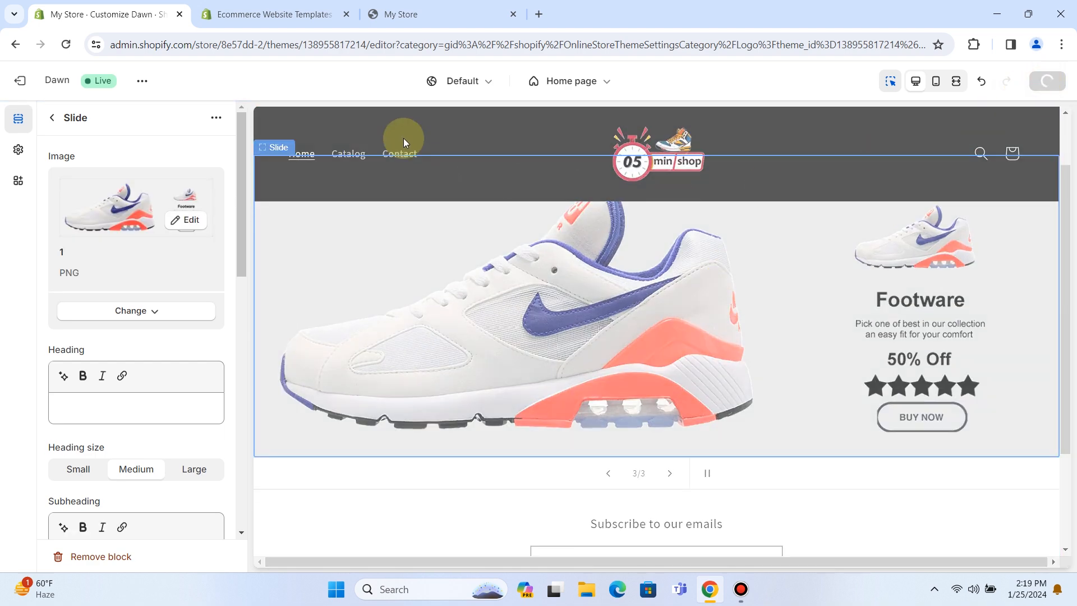
# Reload the live store page in its own browser tab and review the header and slideshow
pyautogui.click(421, 7)
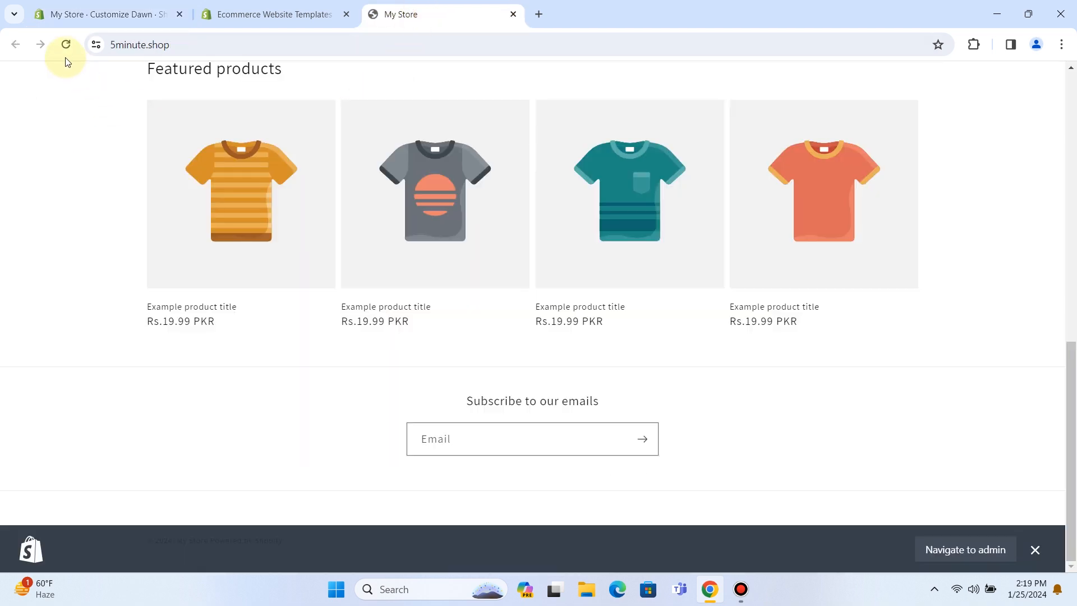
pyautogui.scroll(10, 443, 272)
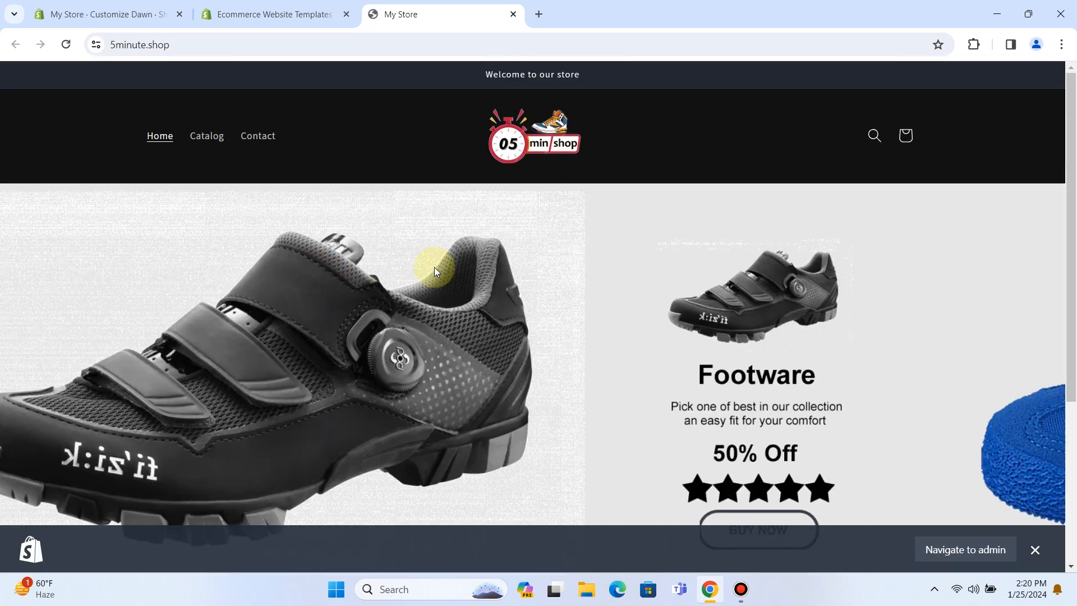
pyautogui.scroll(-4, 499, 275)
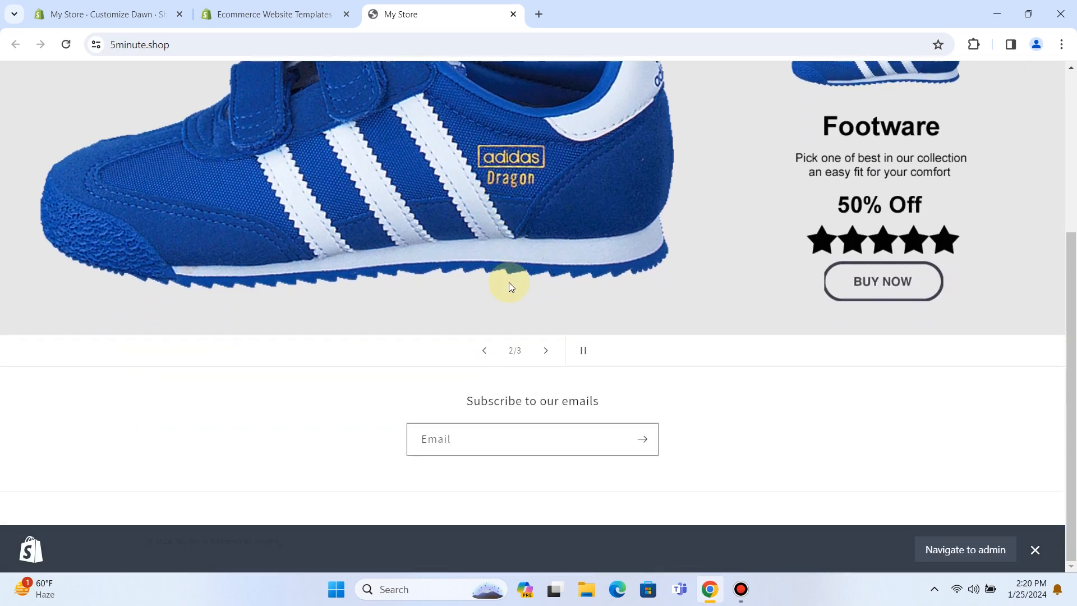
pyautogui.scroll(4, 509, 286)
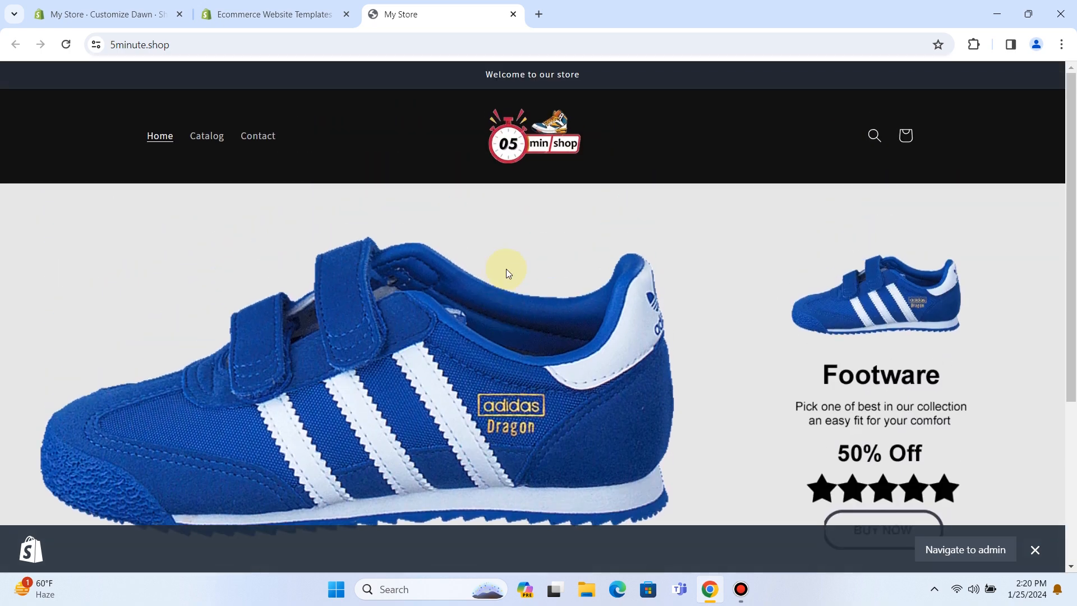
# Page forward and back through the slides on the live store and check how each image displays
pyautogui.scroll(-4, 528, 275)
pyautogui.click(547, 388)
pyautogui.click(547, 389)
pyautogui.click(484, 389)
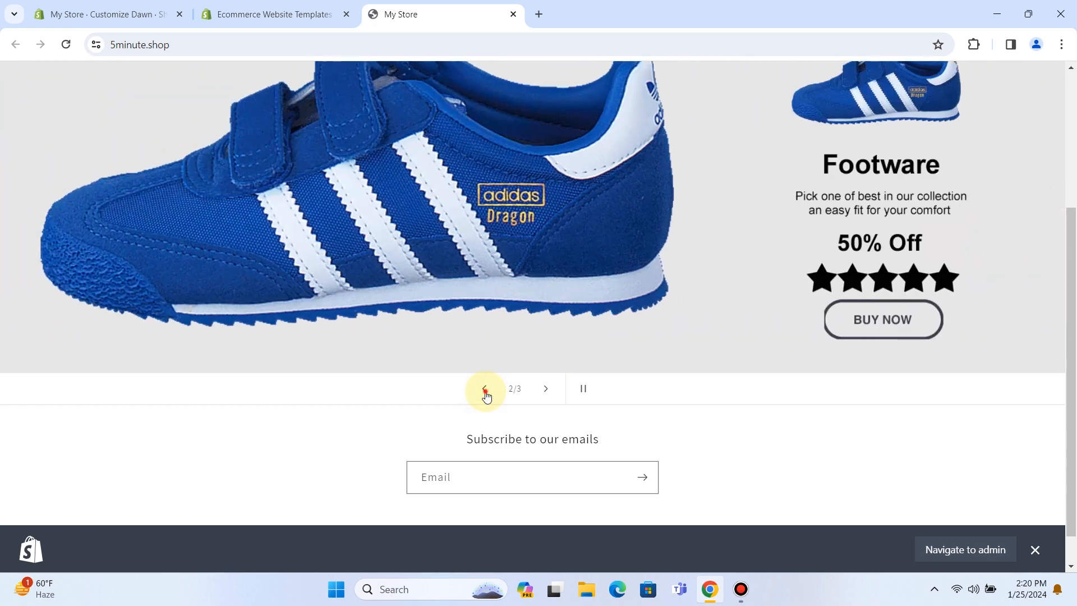
pyautogui.click(485, 389)
pyautogui.scroll(3, 493, 338)
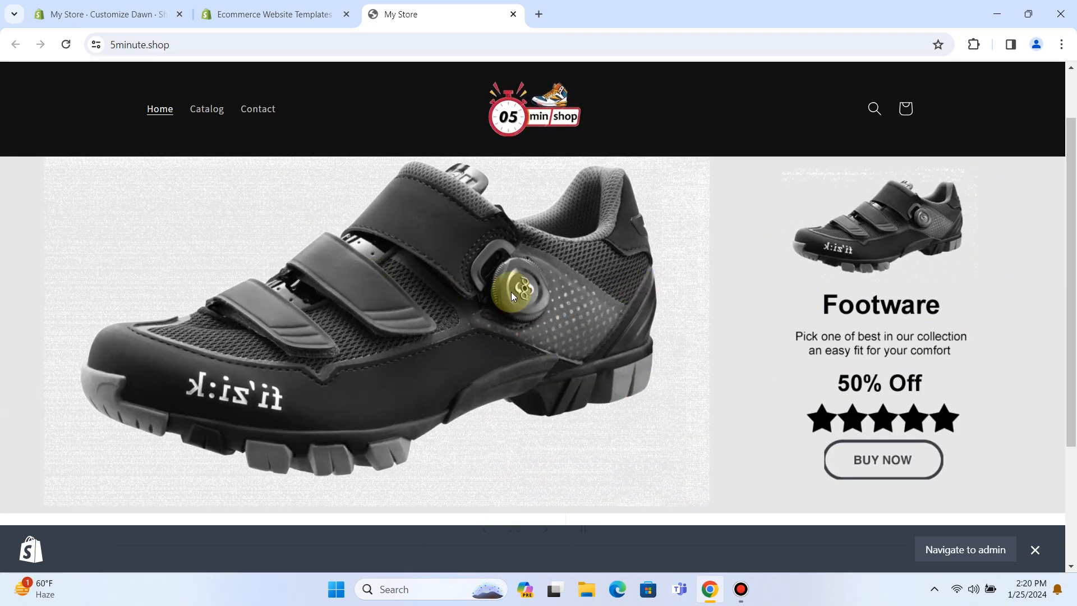
pyautogui.scroll(-3, 548, 293)
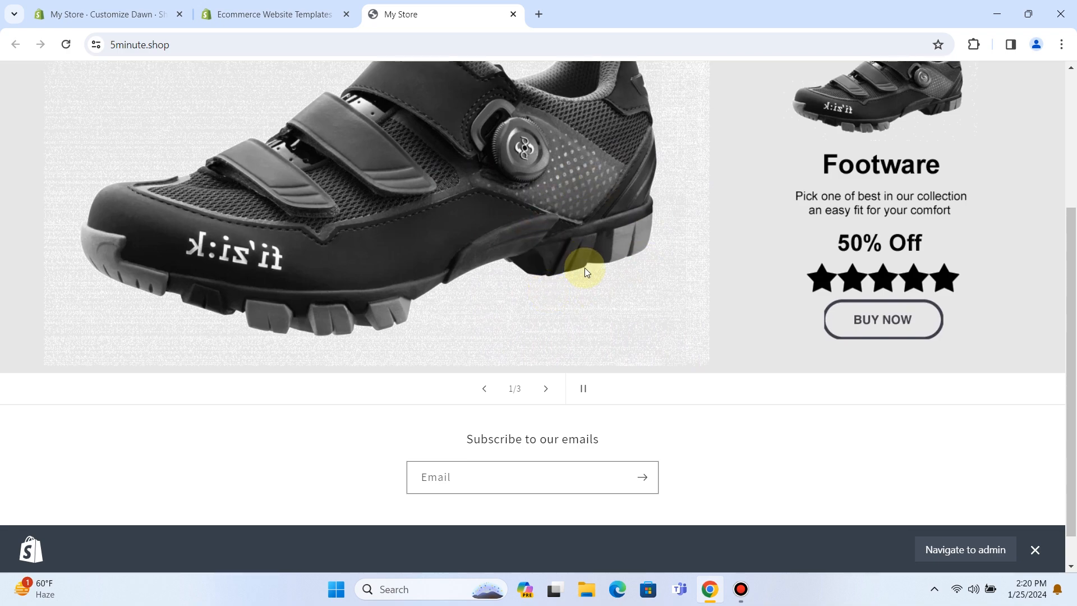
pyautogui.scroll(-1, 582, 264)
pyautogui.scroll(5, 585, 271)
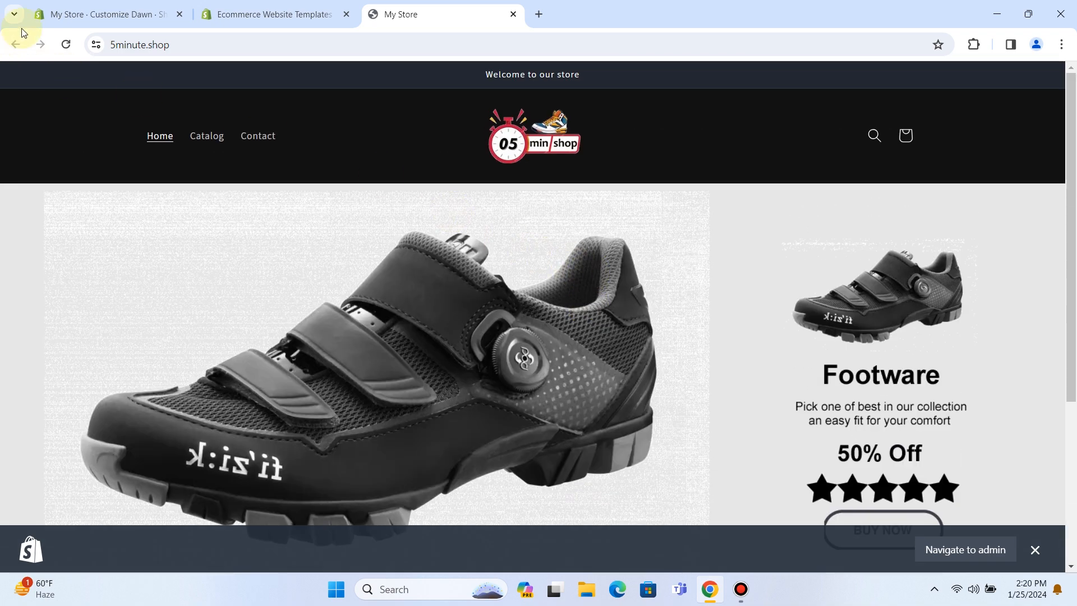
# Close the Ecommerce Website Templates browser tab and switch back to the Dawn theme editor
pyautogui.click(283, 14)
pyautogui.click(347, 15)
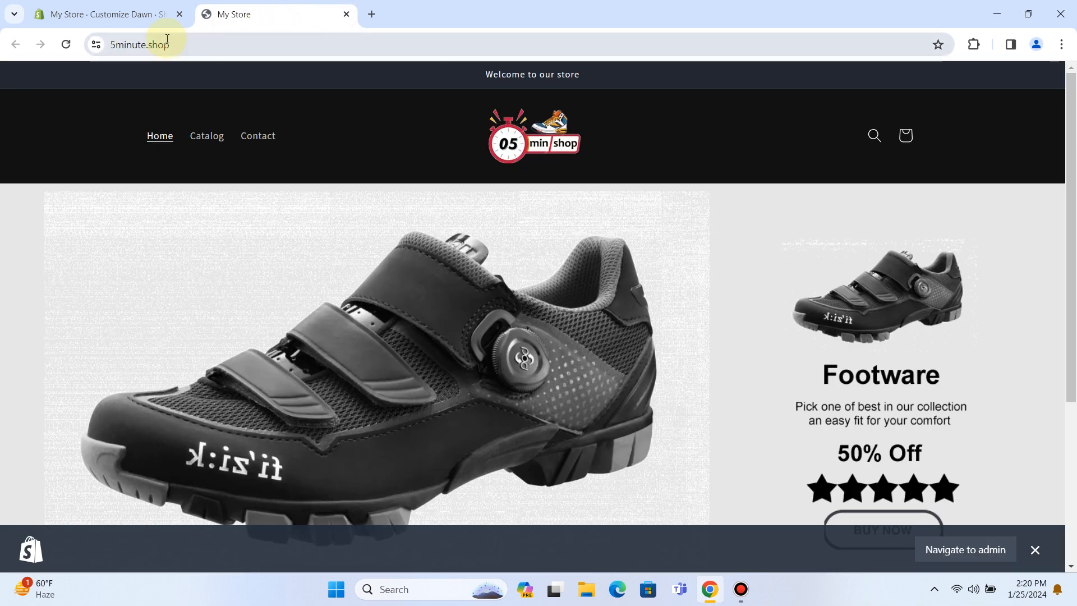
pyautogui.click(138, 21)
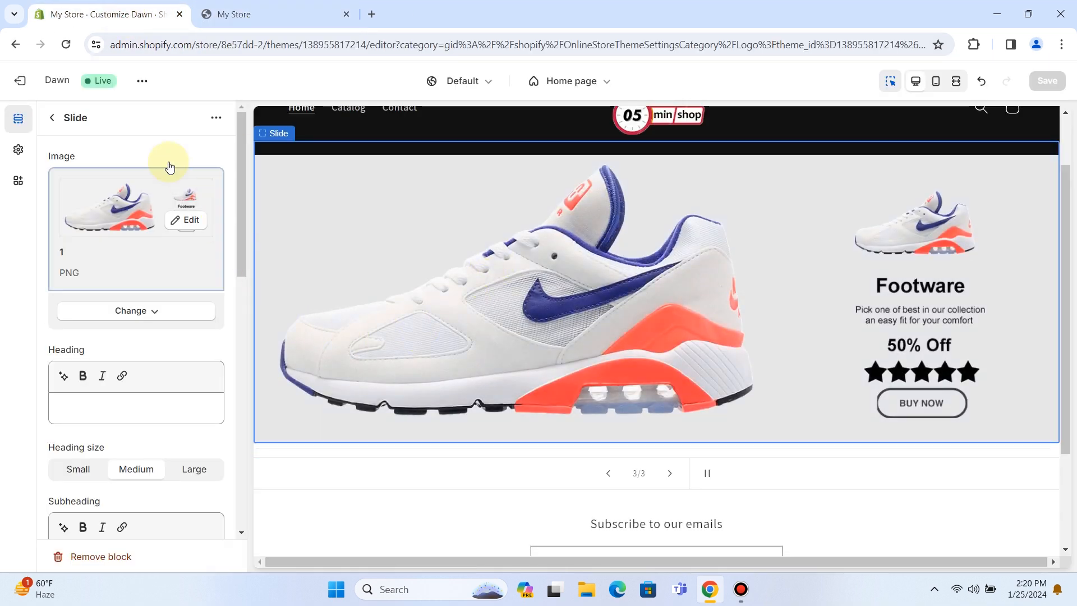
# Add a Collection list section below the slideshow on the home page and give it a fourth collection block
pyautogui.click(52, 117)
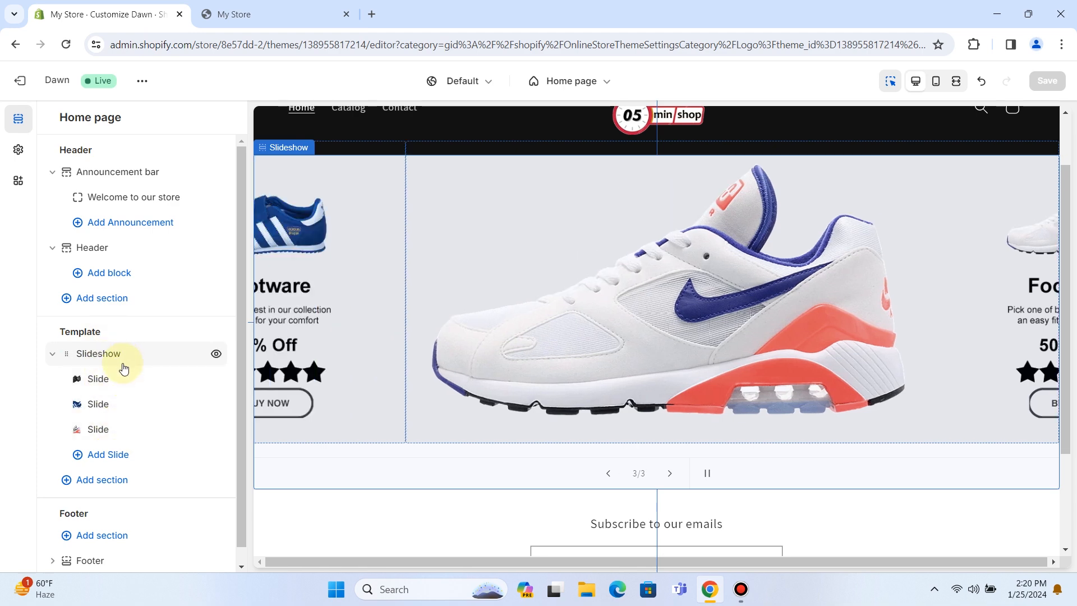
pyautogui.click(67, 484)
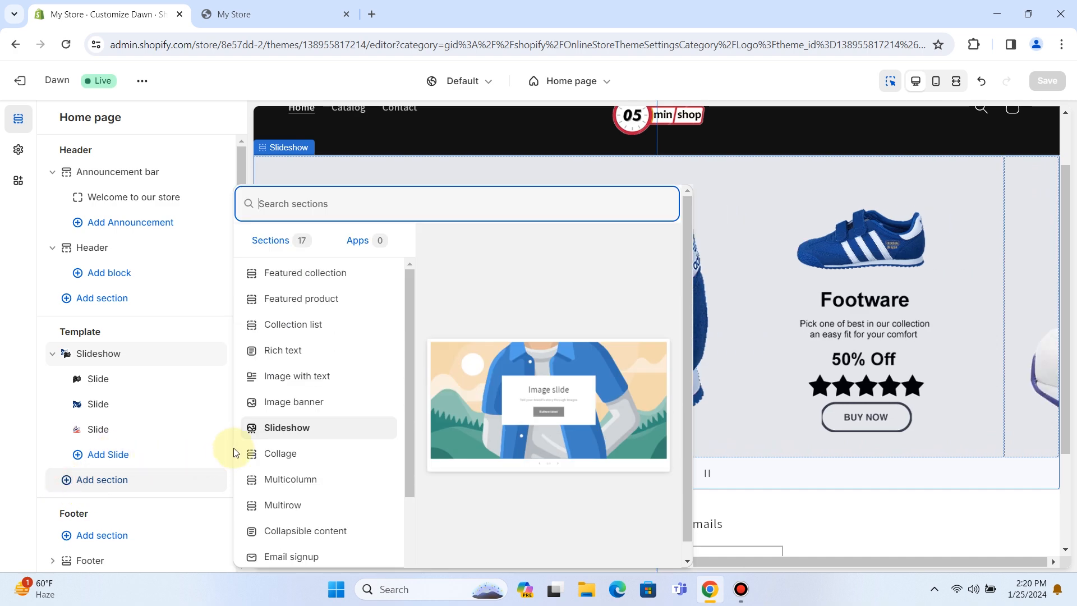
pyautogui.click(289, 331)
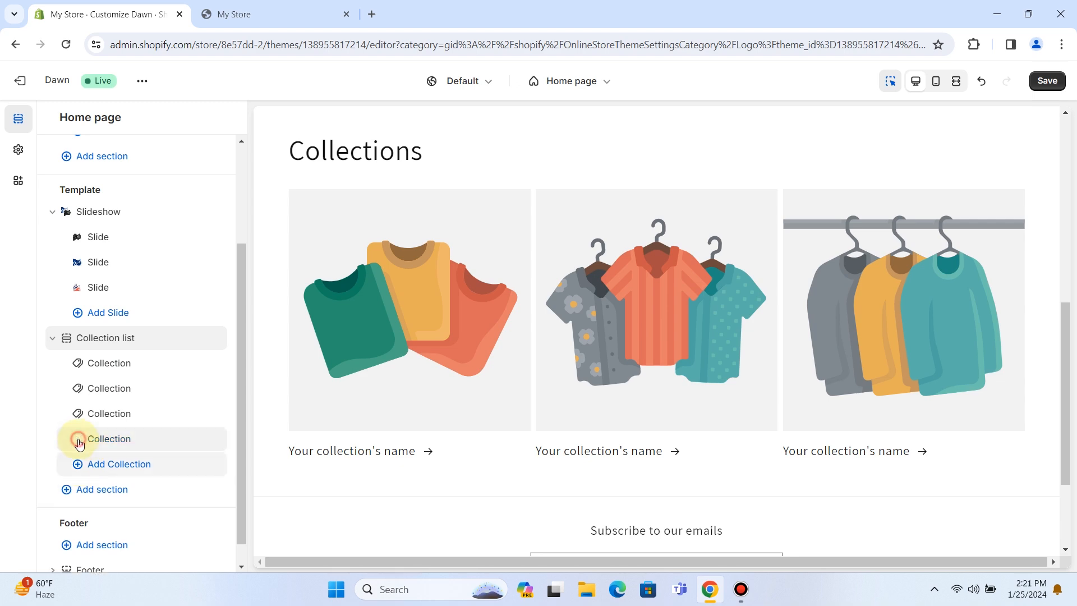
pyautogui.click(78, 440)
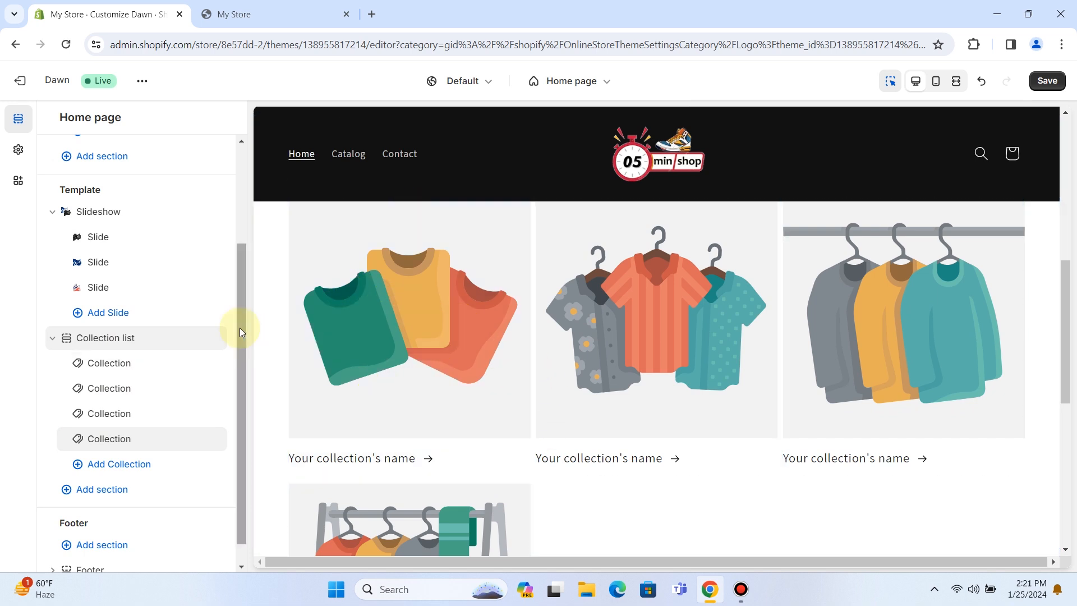
# Set the Collection list section's number of columns on desktop to 4
pyautogui.click(111, 338)
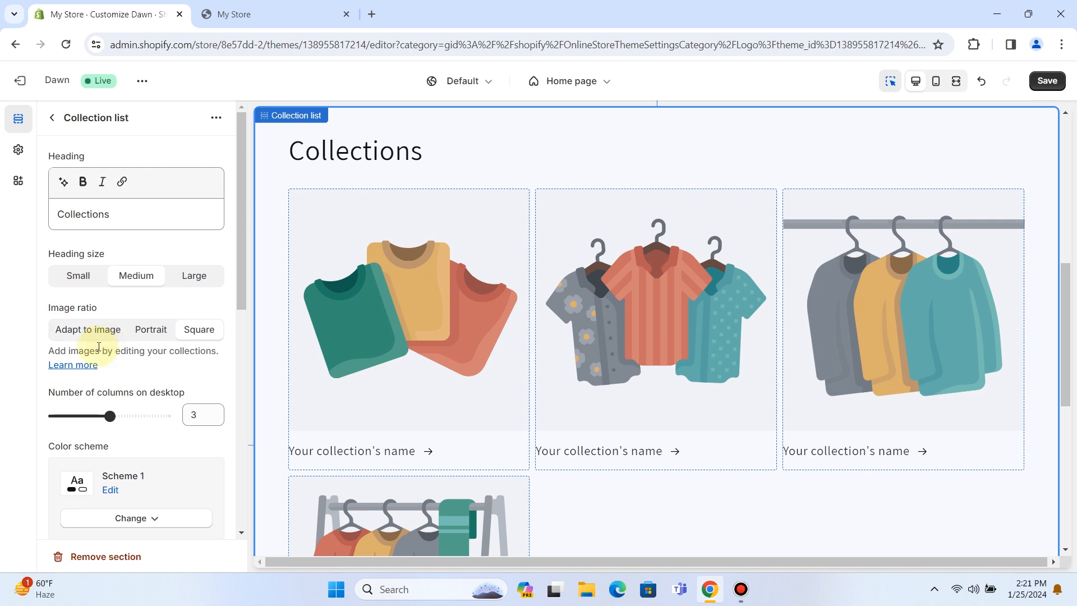
pyautogui.moveTo(49, 397); pyautogui.dragTo(183, 403)
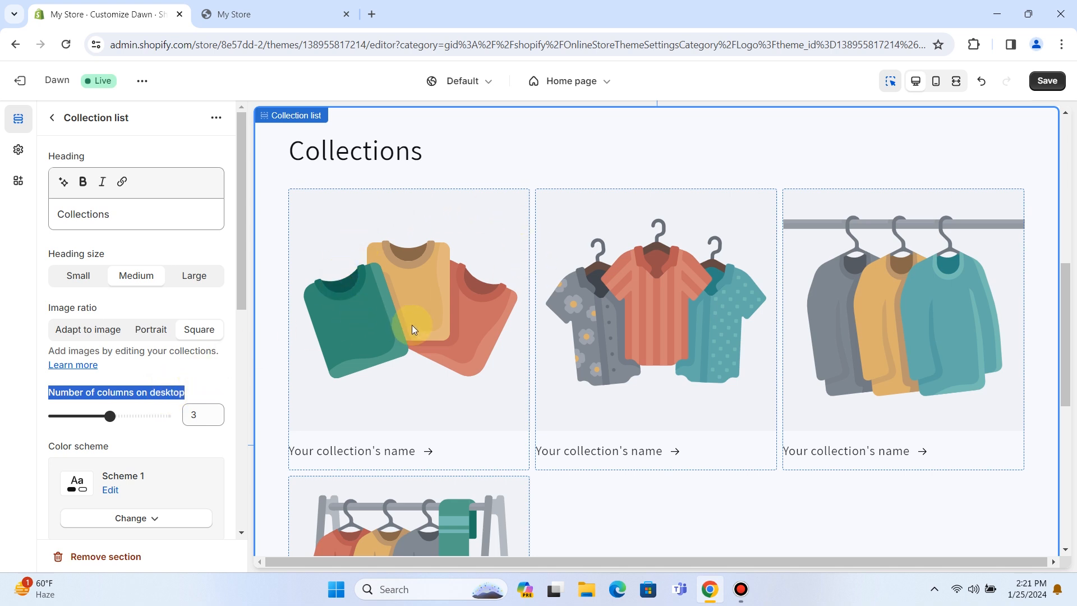
pyautogui.scroll(-1, 410, 329)
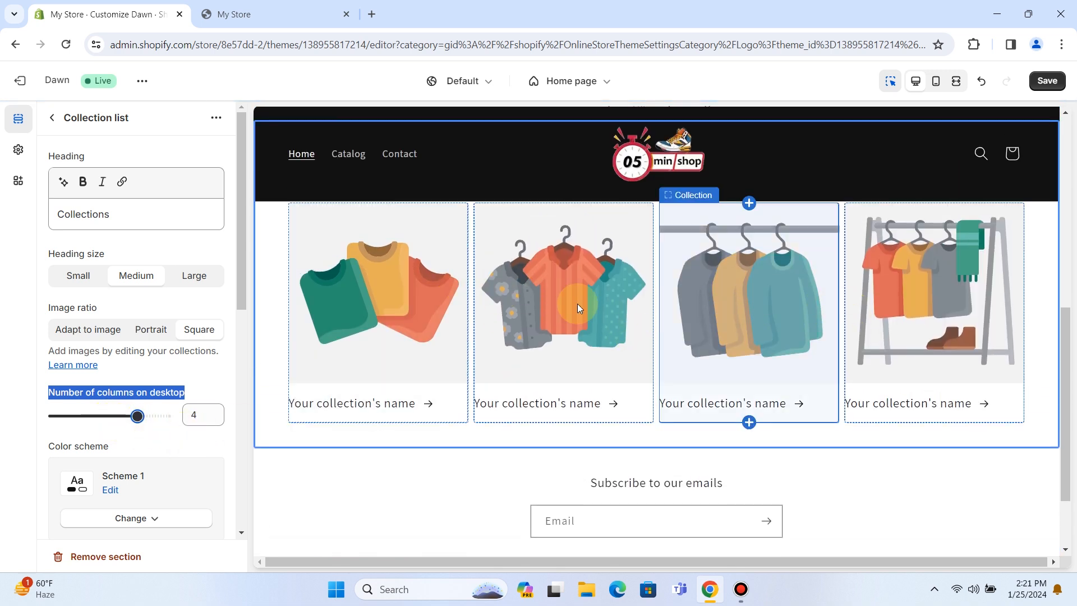
pyautogui.click(49, 119)
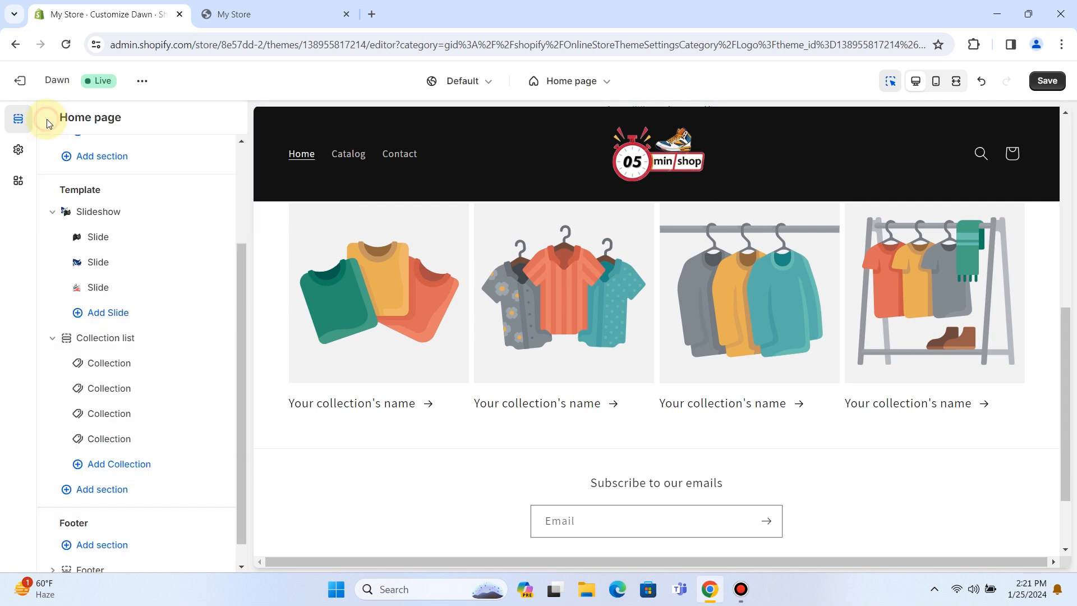
# Assign the Sneakers collection to the first collection block of the Collection list
pyautogui.click(110, 363)
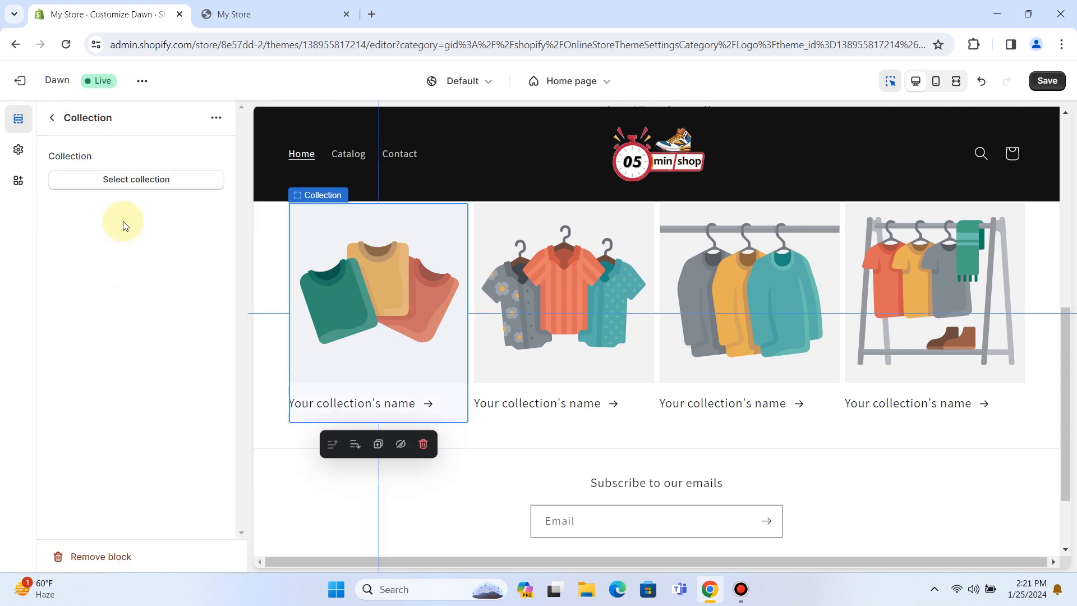
pyautogui.click(123, 192)
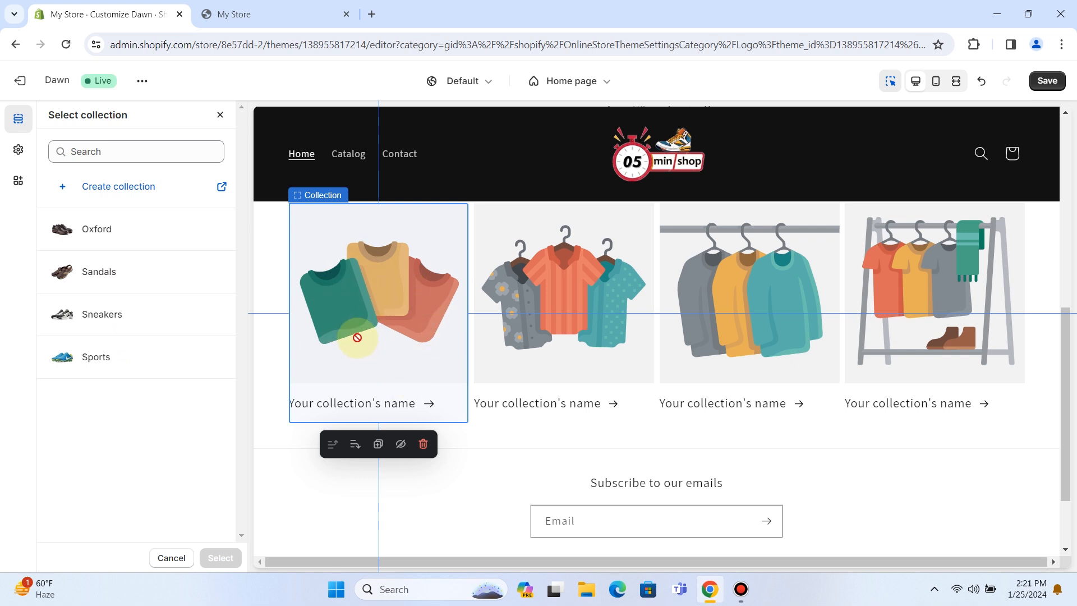
pyautogui.click(115, 313)
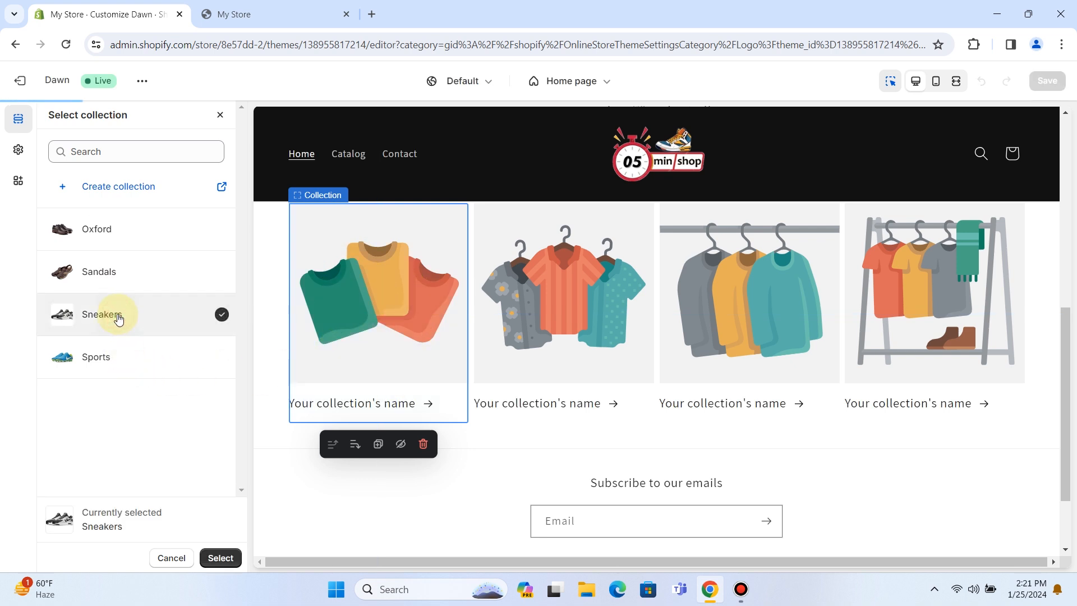
pyautogui.click(220, 557)
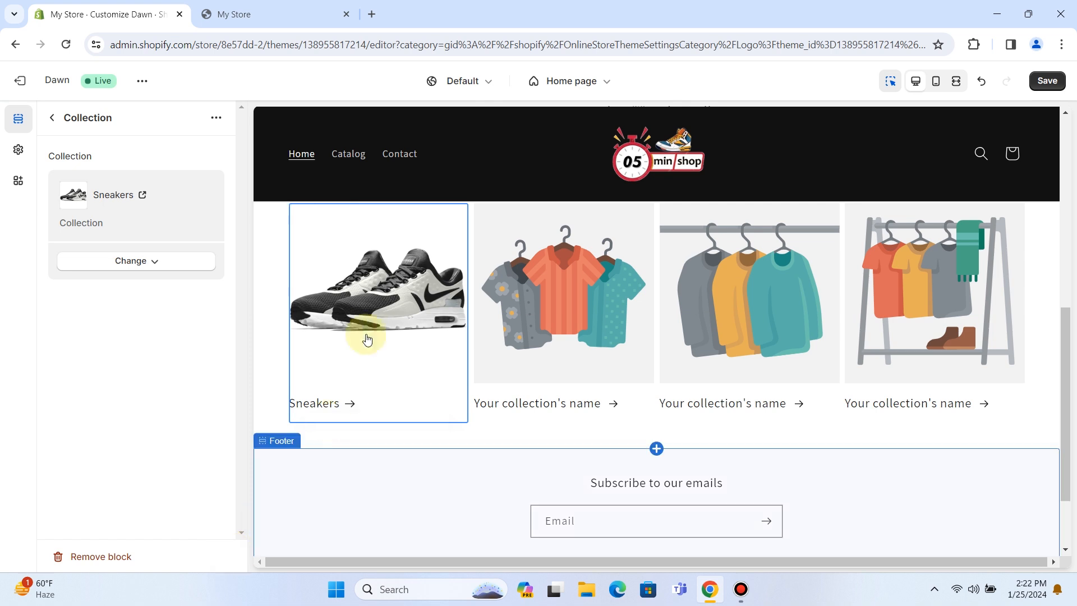
pyautogui.click(50, 118)
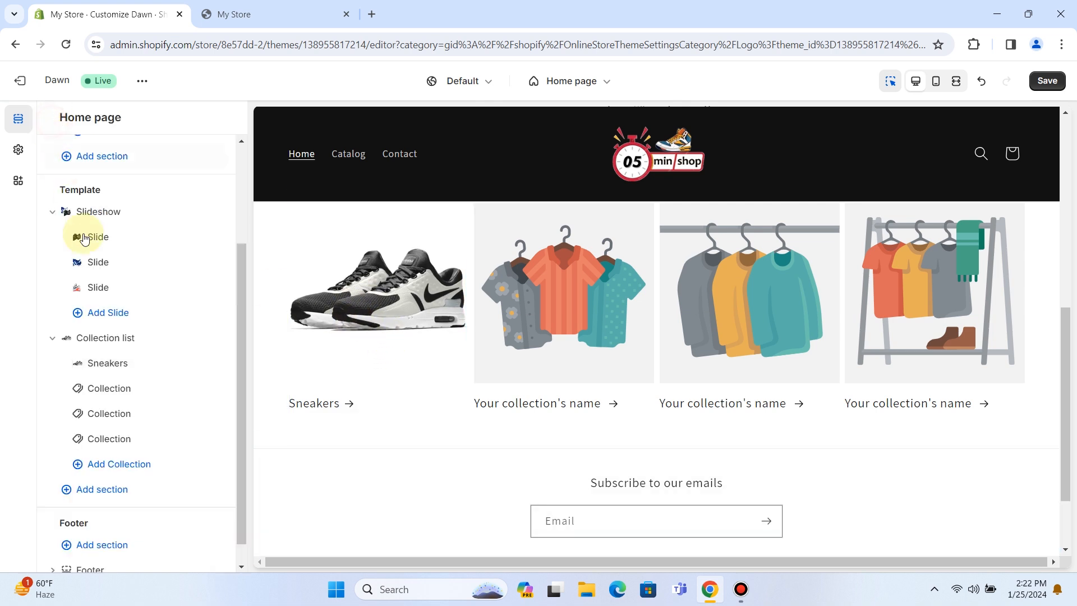
# Assign the Sandals collection to the second collection block of the Collection list
pyautogui.click(118, 387)
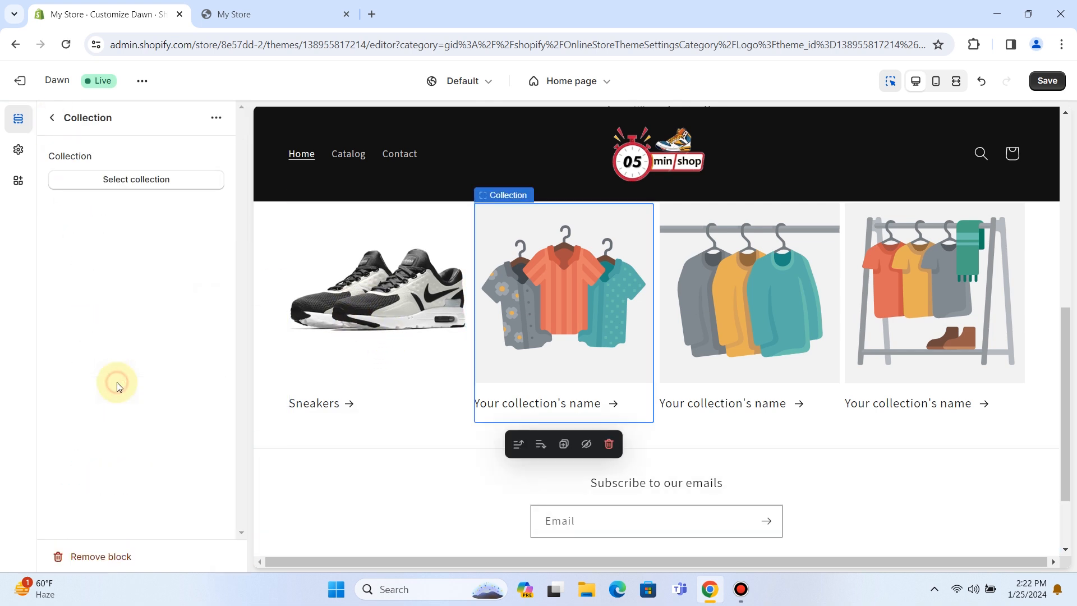
pyautogui.click(124, 179)
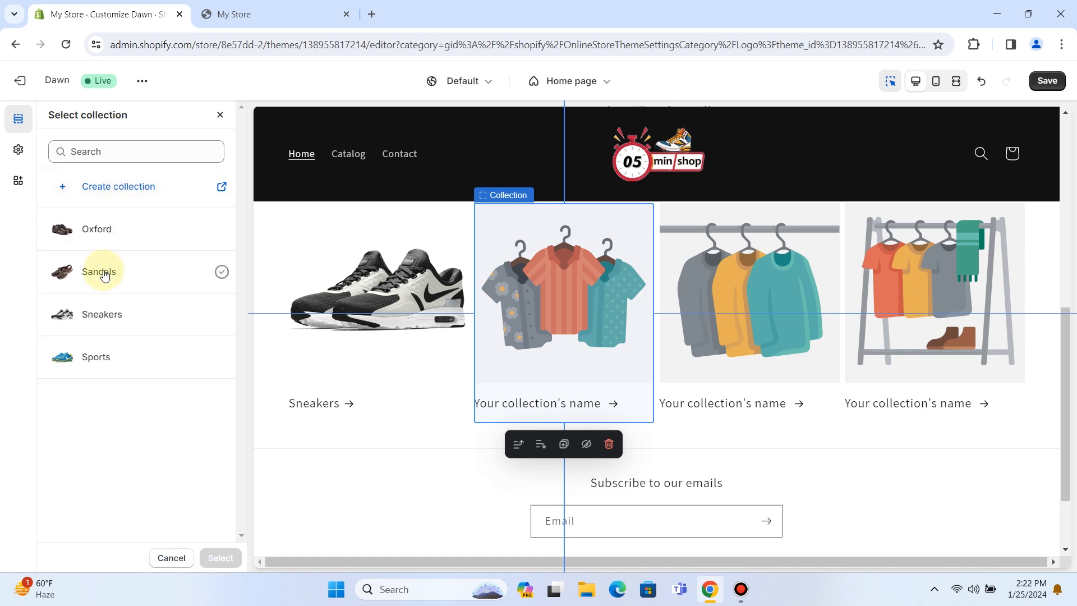
pyautogui.click(129, 274)
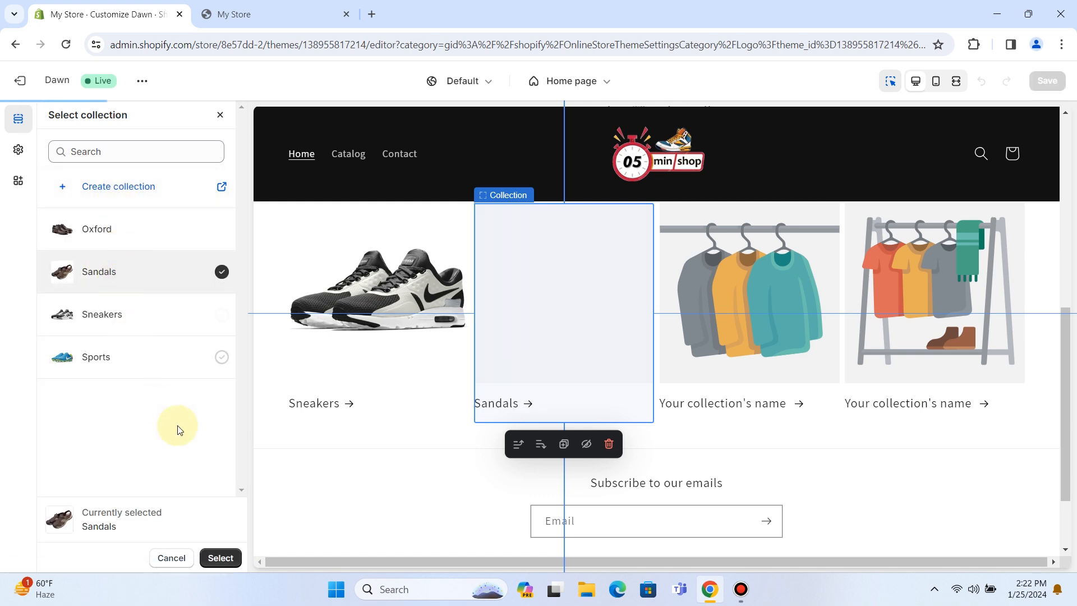
pyautogui.click(219, 558)
pyautogui.click(54, 119)
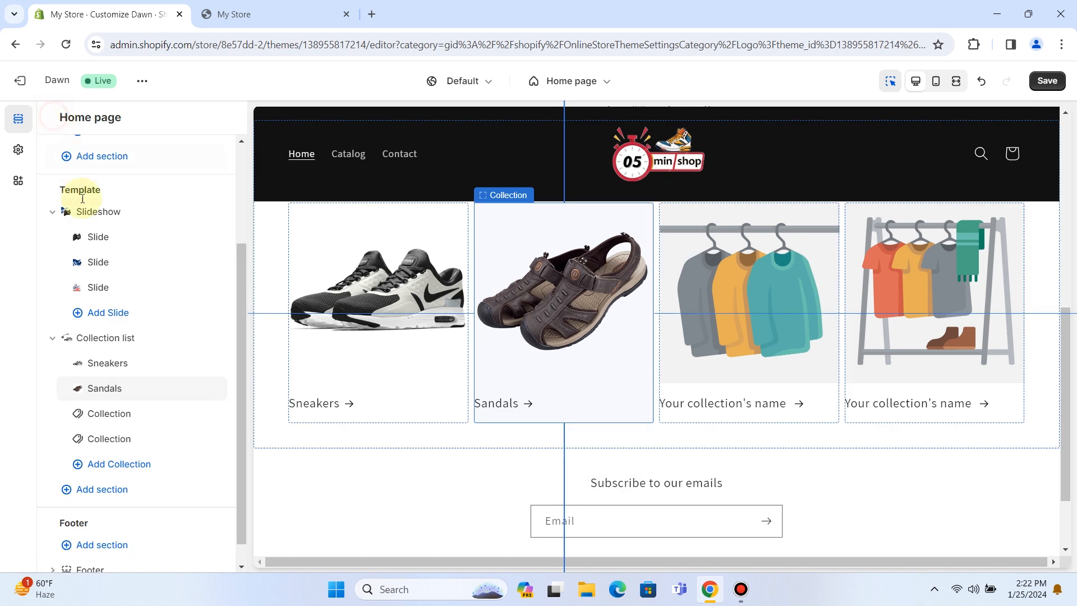
# Assign the Sports collection to the third collection block of the Collection list
pyautogui.click(109, 412)
pyautogui.click(137, 176)
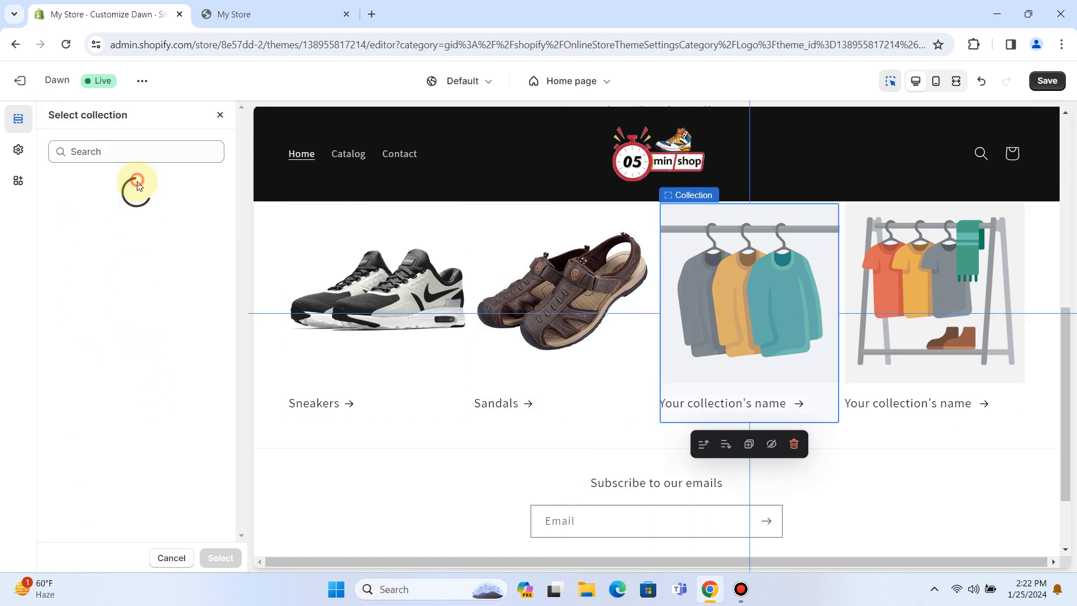
pyautogui.click(106, 357)
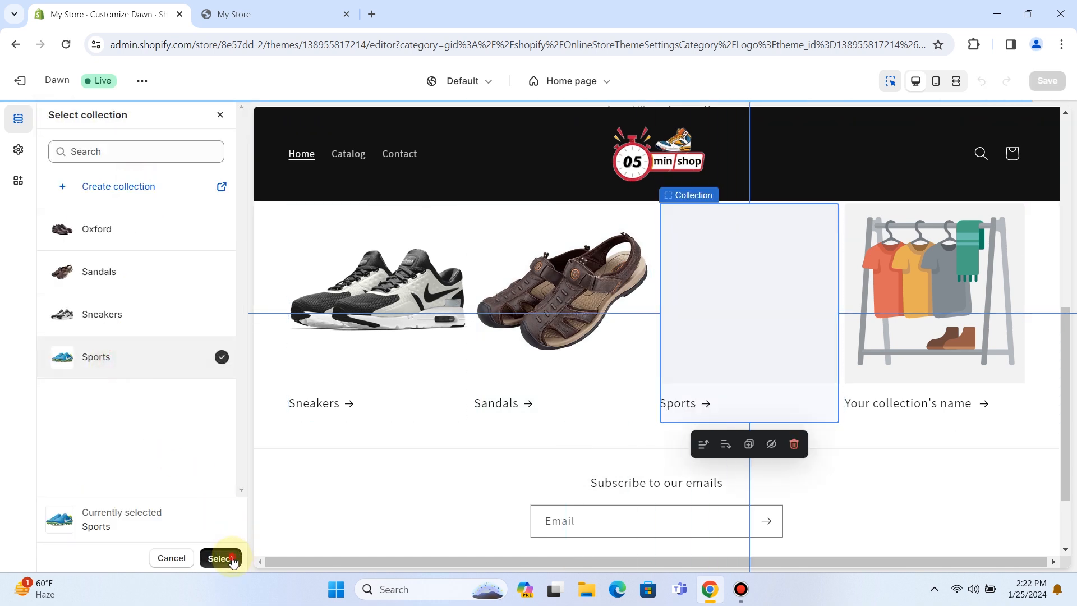
pyautogui.click(221, 557)
pyautogui.click(54, 126)
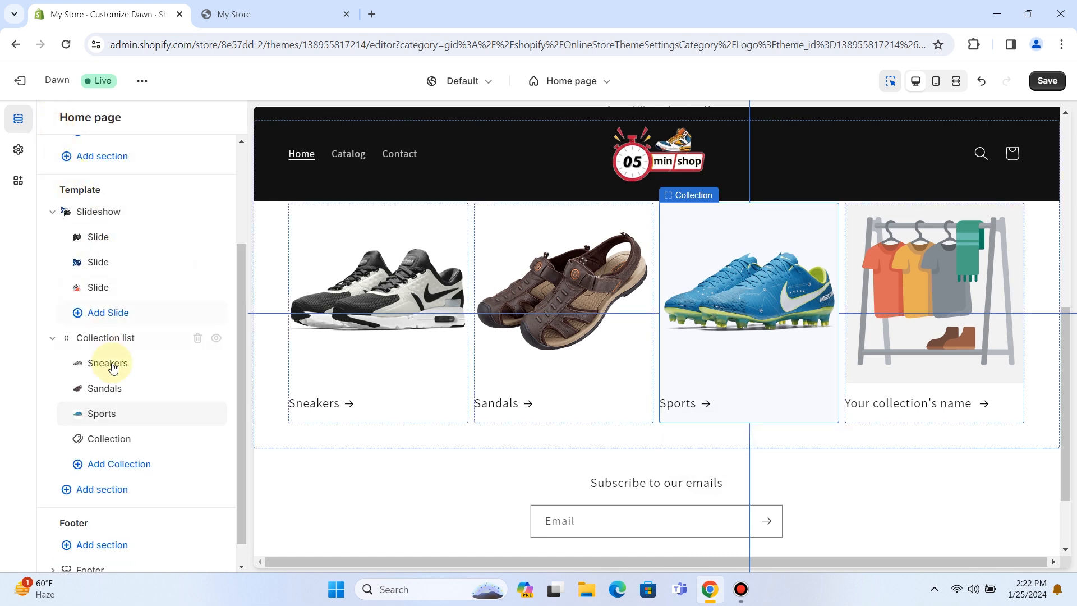
# Assign the Oxford collection to the fourth collection block and save the theme changes
pyautogui.click(111, 436)
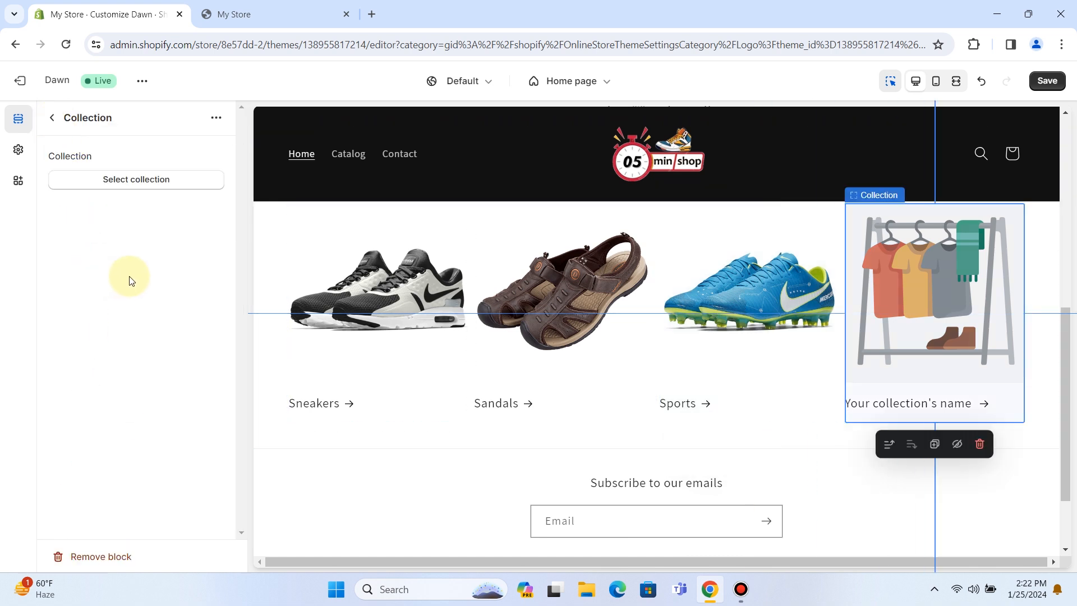
pyautogui.click(130, 179)
pyautogui.click(101, 227)
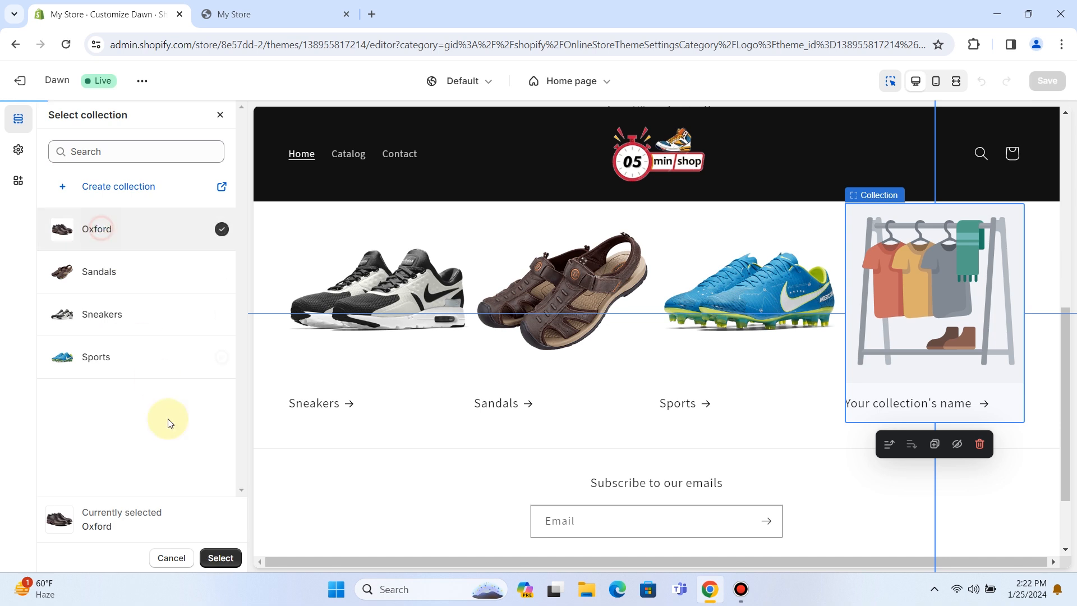
pyautogui.click(220, 558)
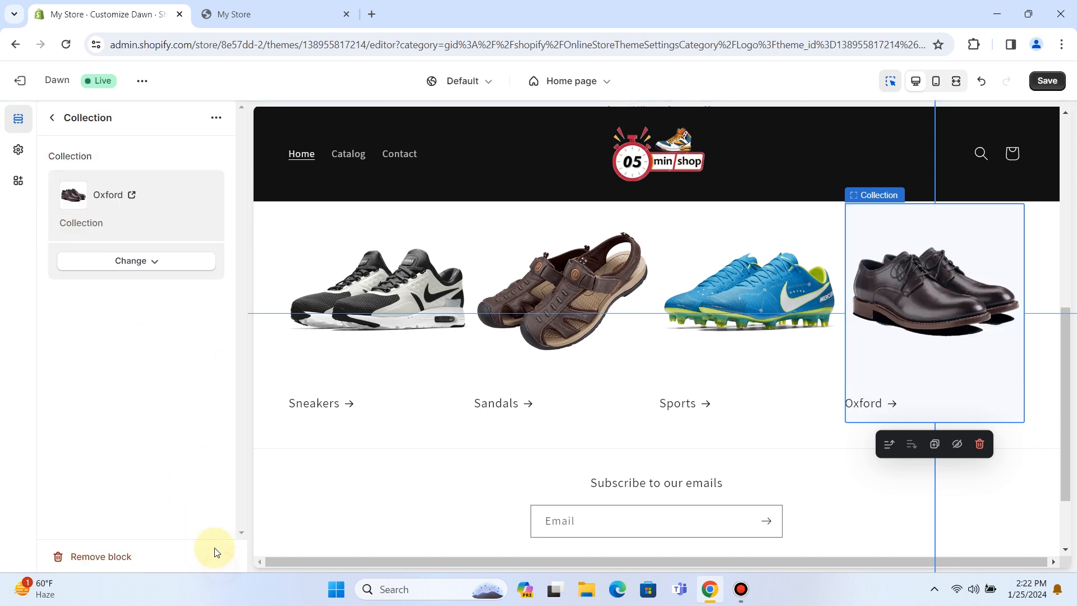
pyautogui.click(52, 117)
pyautogui.click(1047, 80)
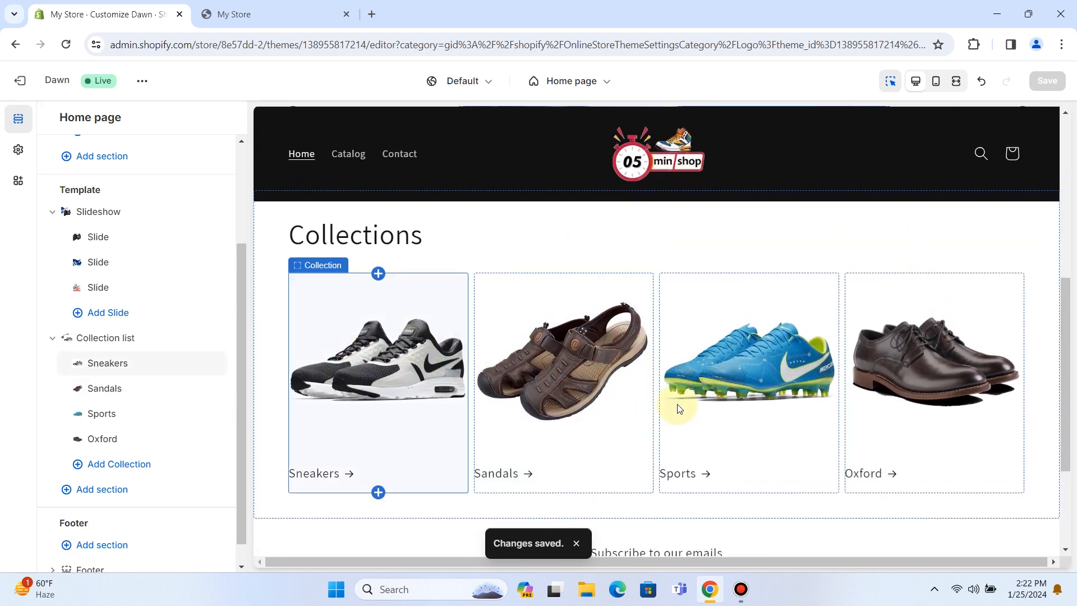
# Change the Collection list heading to "New arrivals" and save the theme
pyautogui.moveTo(285, 235); pyautogui.dragTo(445, 246)
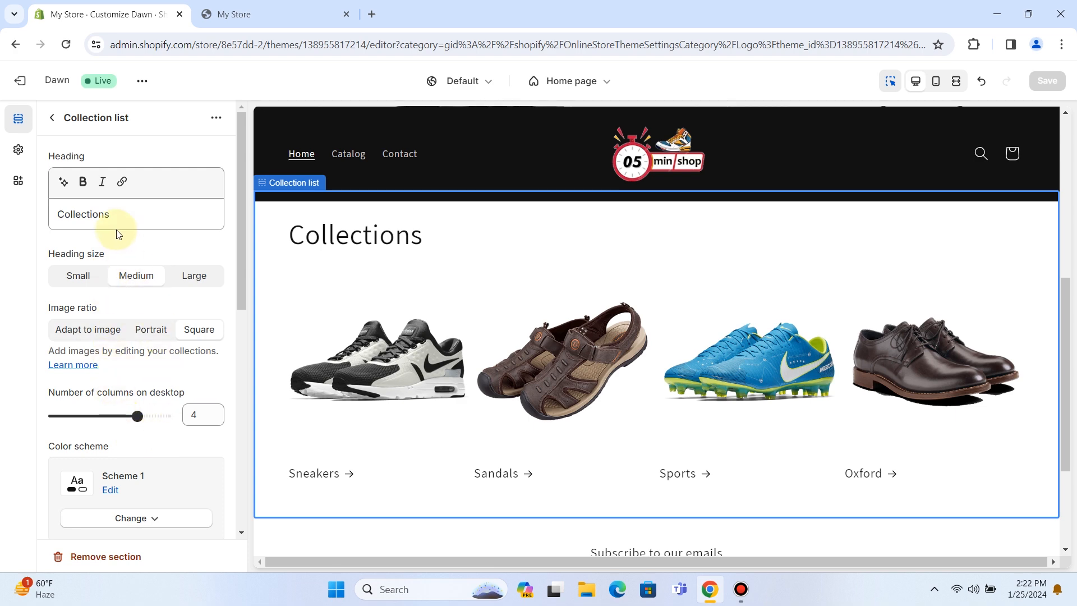
pyautogui.moveTo(115, 213); pyautogui.dragTo(31, 224)
pyautogui.write('New arivals')
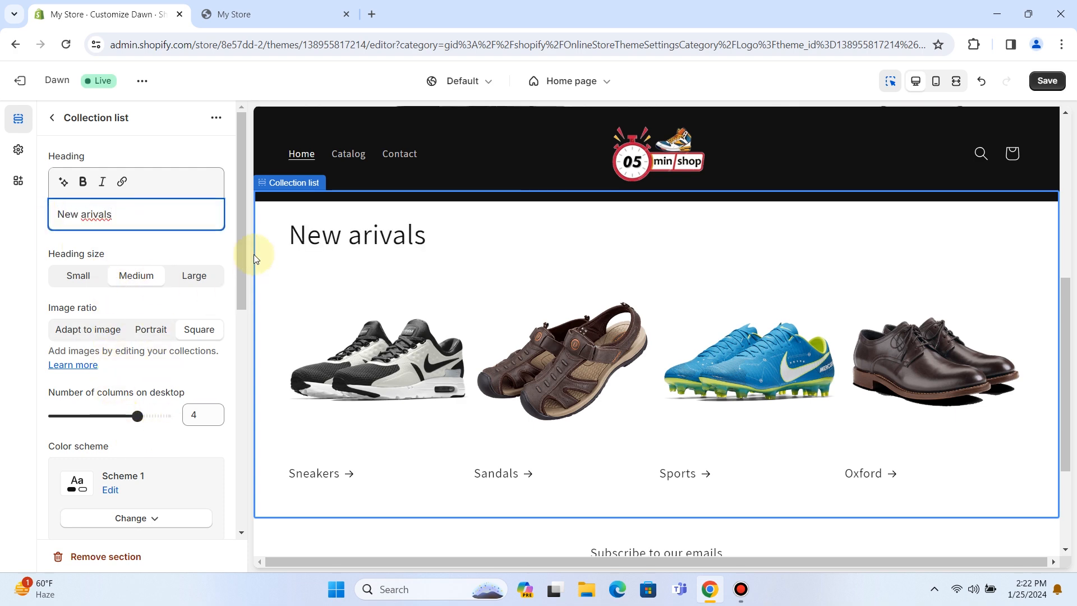
pyautogui.doubleClick(97, 214)
pyautogui.rightClick(95, 216)
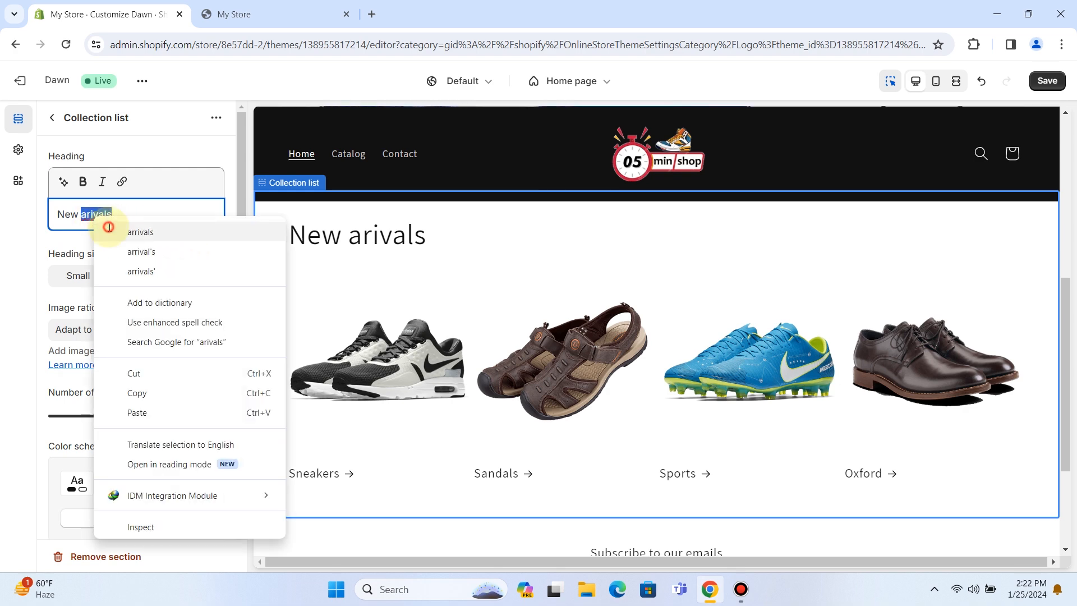
pyautogui.click(110, 232)
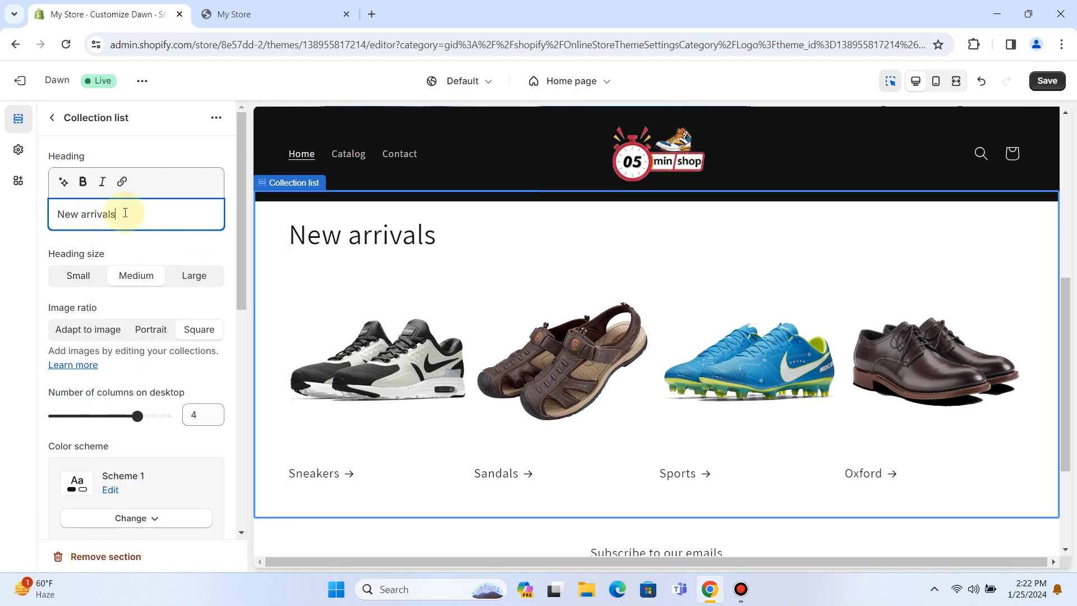
pyautogui.click(52, 117)
pyautogui.click(1044, 82)
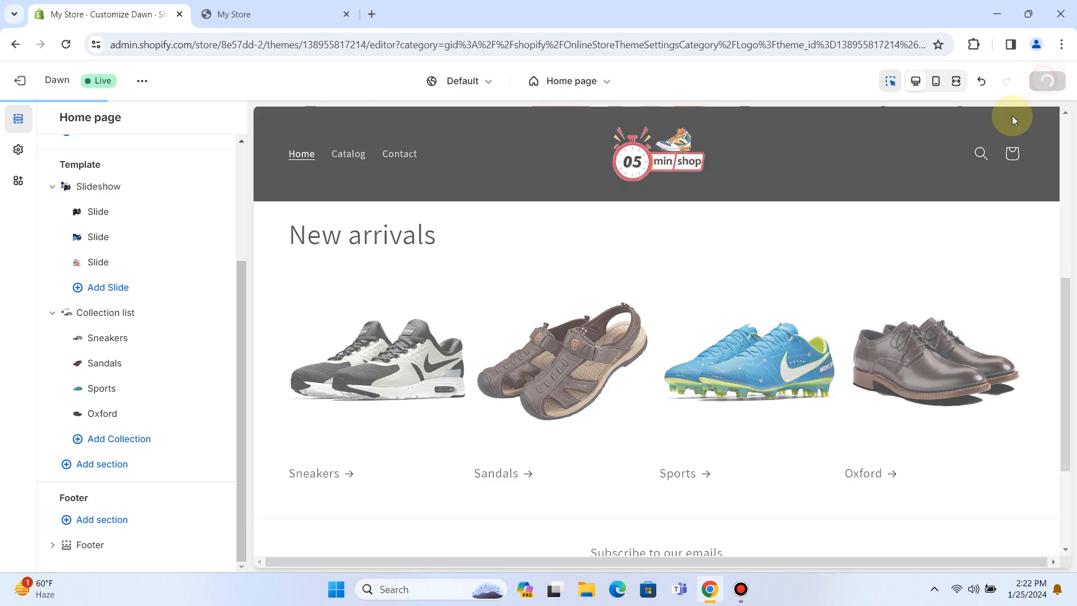
# Reload the live store in its own browser tab, review the New arrivals section and open the Sneakers collection page
pyautogui.scroll(3, 533, 349)
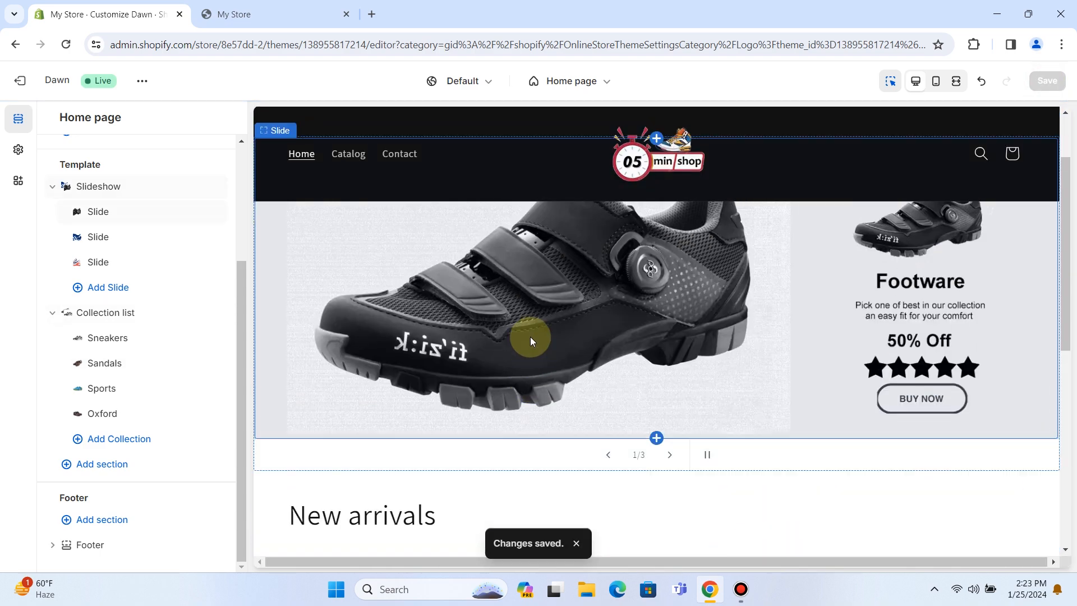
pyautogui.scroll(-6, 529, 342)
pyautogui.click(272, 4)
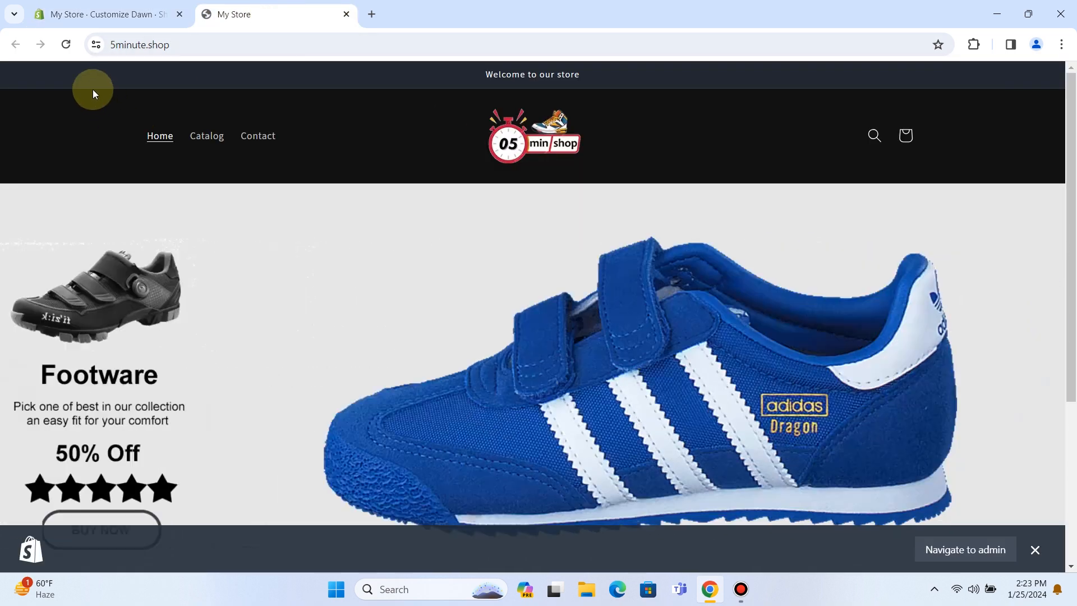
pyautogui.click(66, 44)
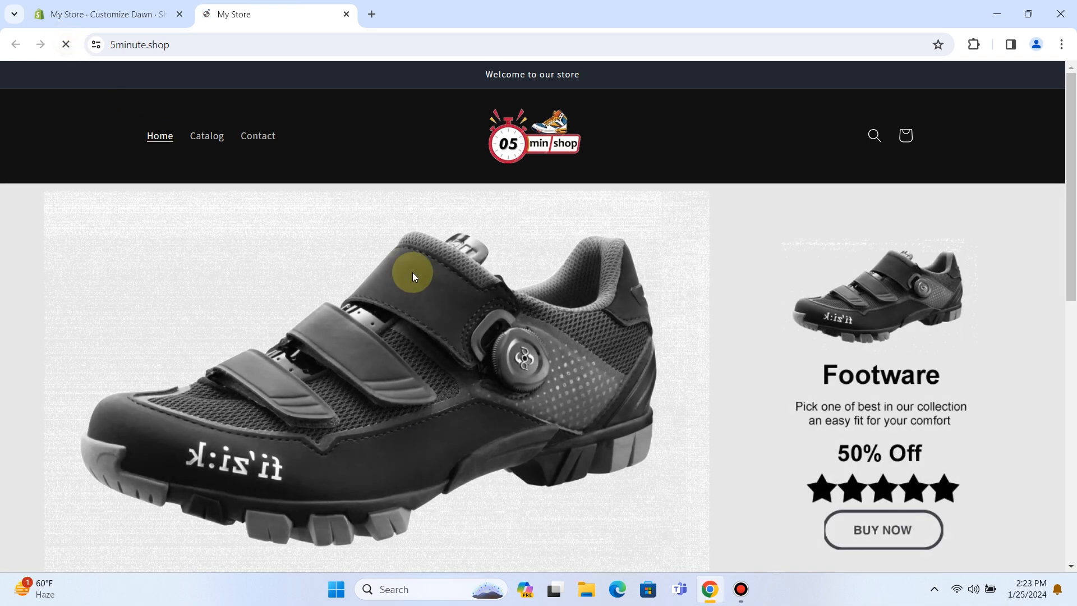
pyautogui.scroll(-10, 454, 281)
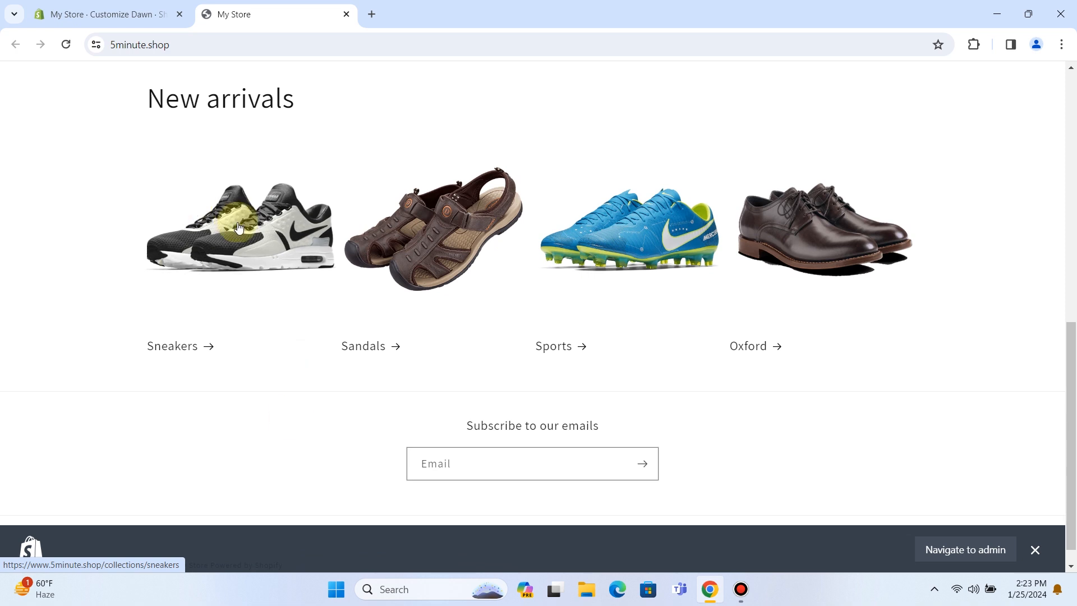
pyautogui.scroll(-2, 594, 344)
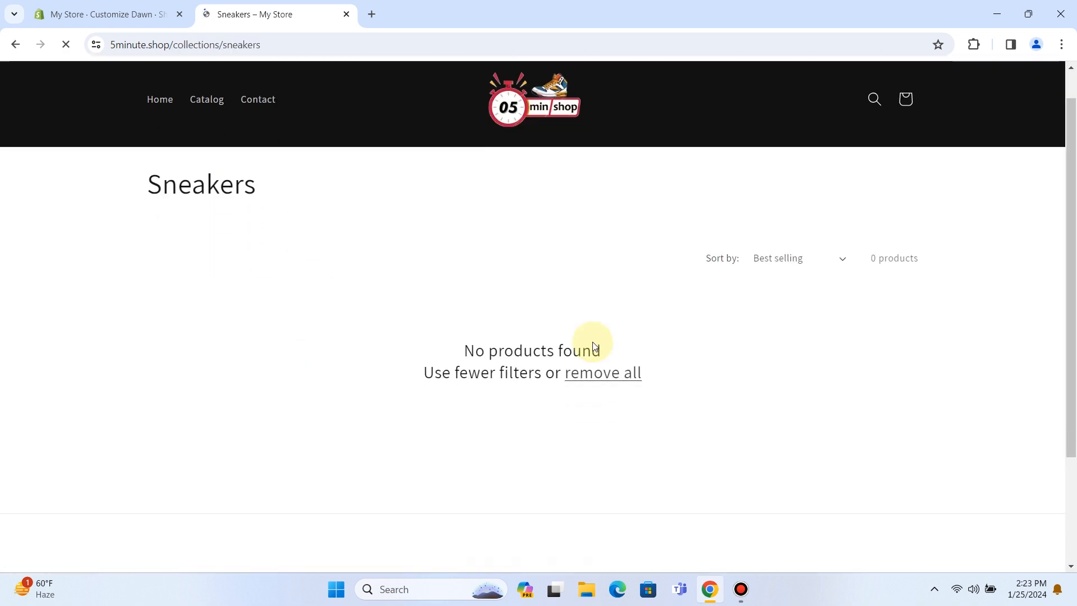
pyautogui.scroll(-1, 446, 301)
pyautogui.scroll(3, 512, 277)
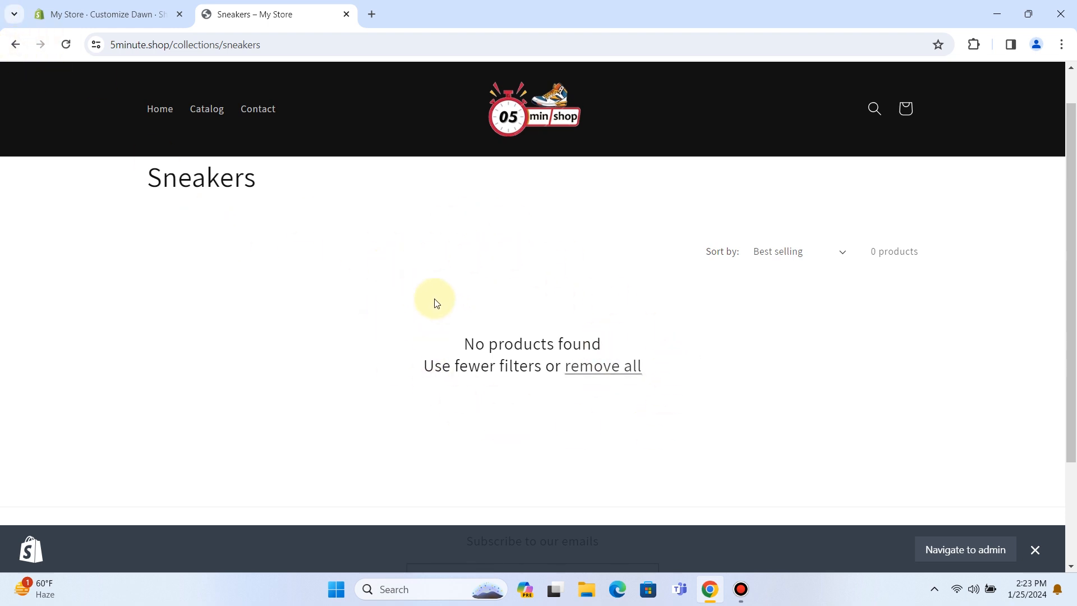
# Return to the Dawn theme editor and add a Multirow section below the Collection list on the home page
pyautogui.scroll(-1, 379, 362)
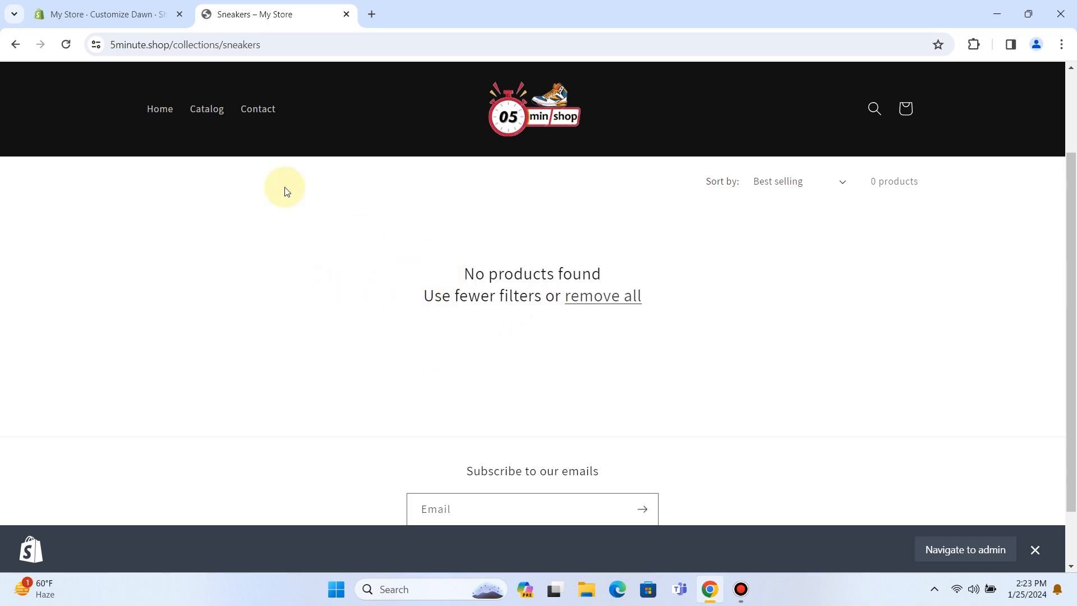
pyautogui.click(101, 15)
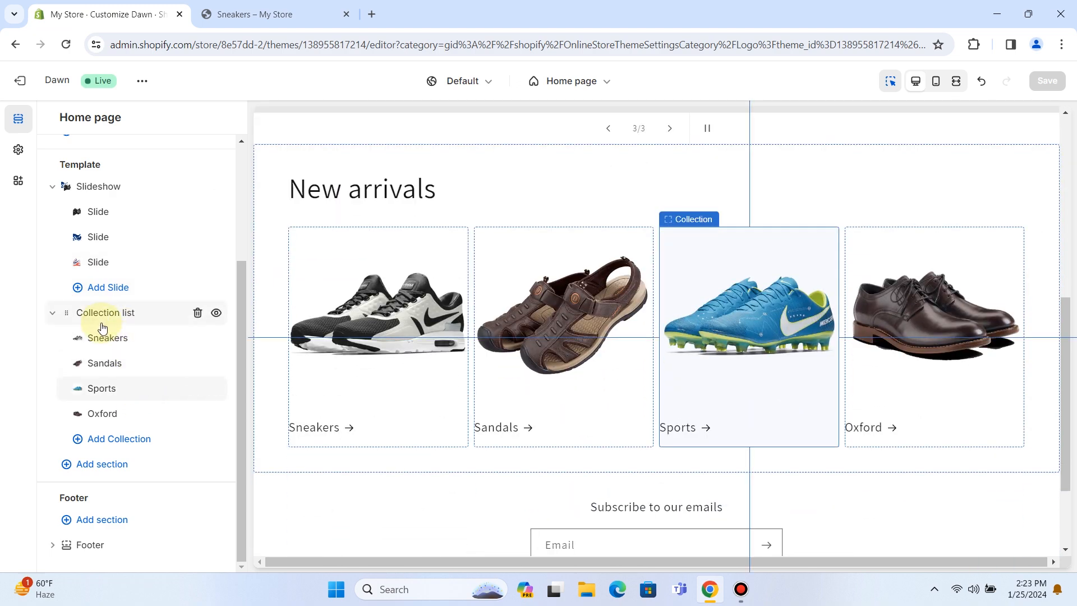
pyautogui.click(66, 466)
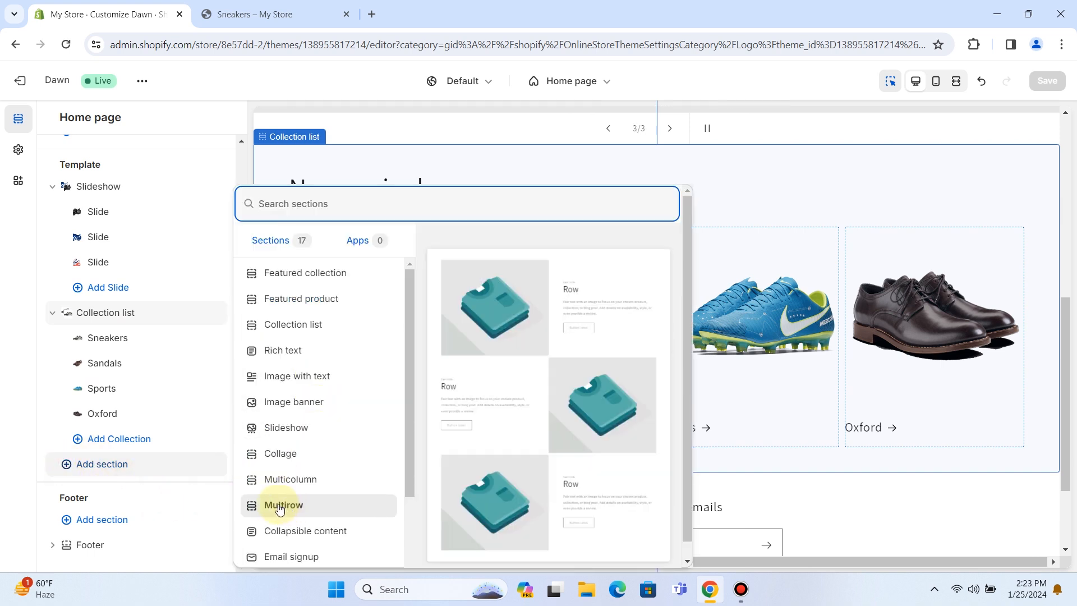
pyautogui.click(284, 506)
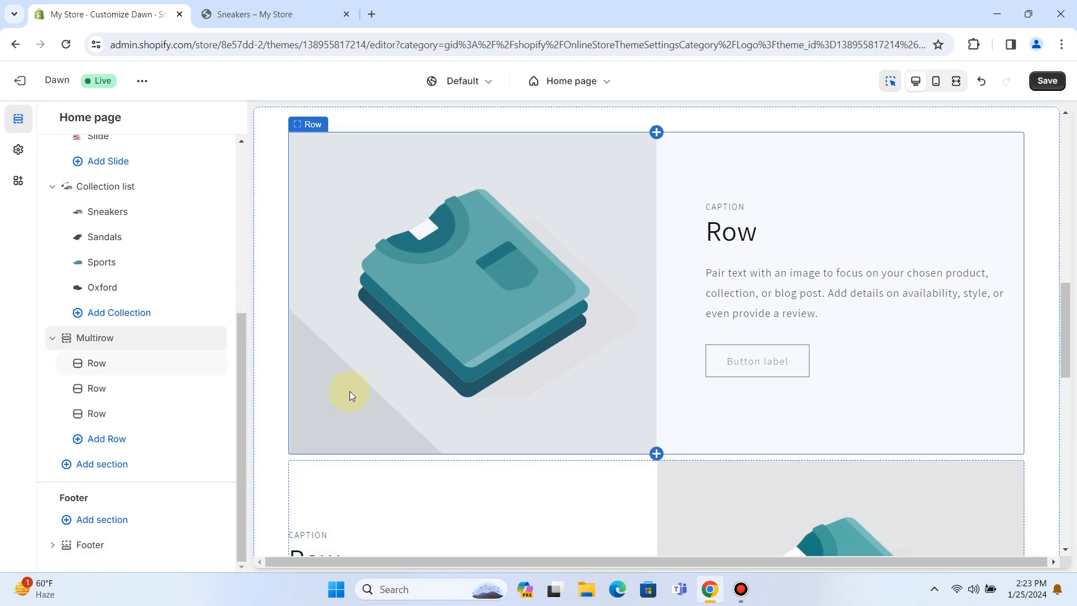
pyautogui.scroll(-5, 460, 328)
pyautogui.scroll(-3, 464, 341)
pyautogui.scroll(2, 418, 338)
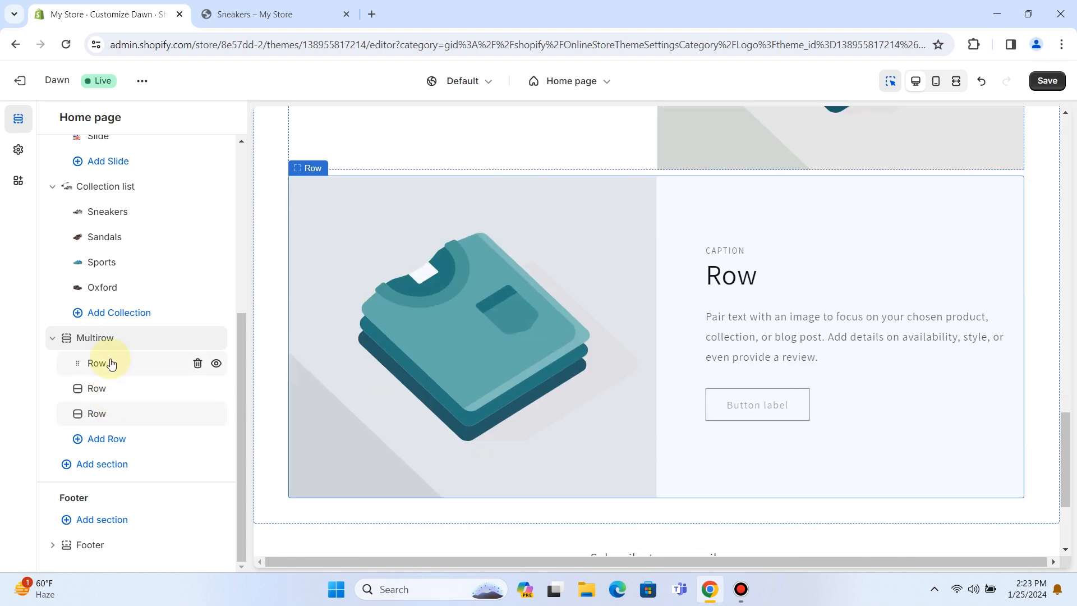
# Upload images 1, 2 and 3 from the Multirow folder and set image 1, the white high-top shoe, in the first row
pyautogui.click(110, 363)
pyautogui.click(136, 194)
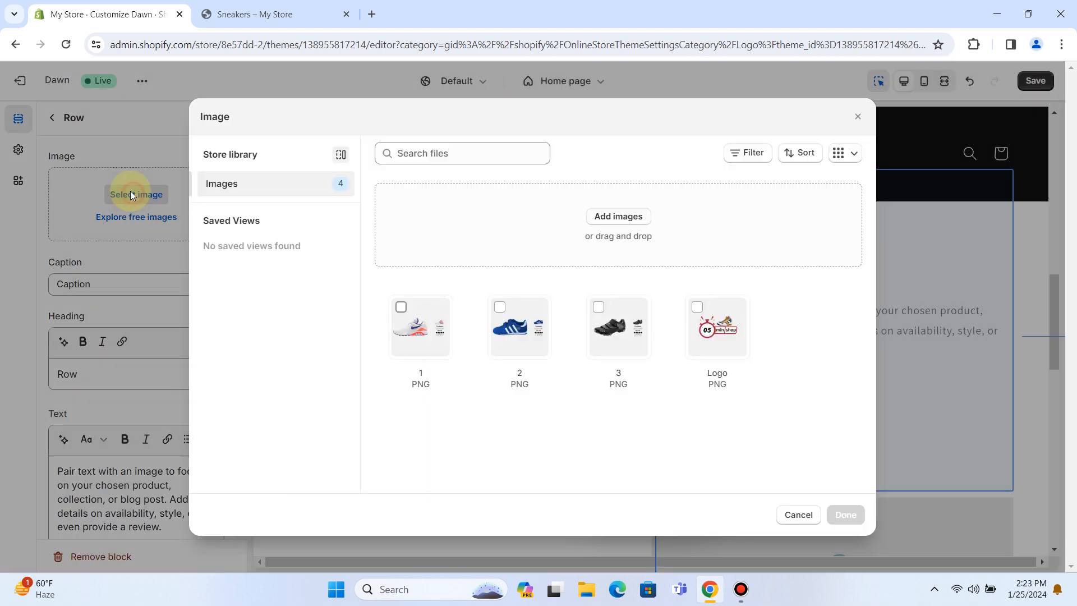
pyautogui.click(623, 221)
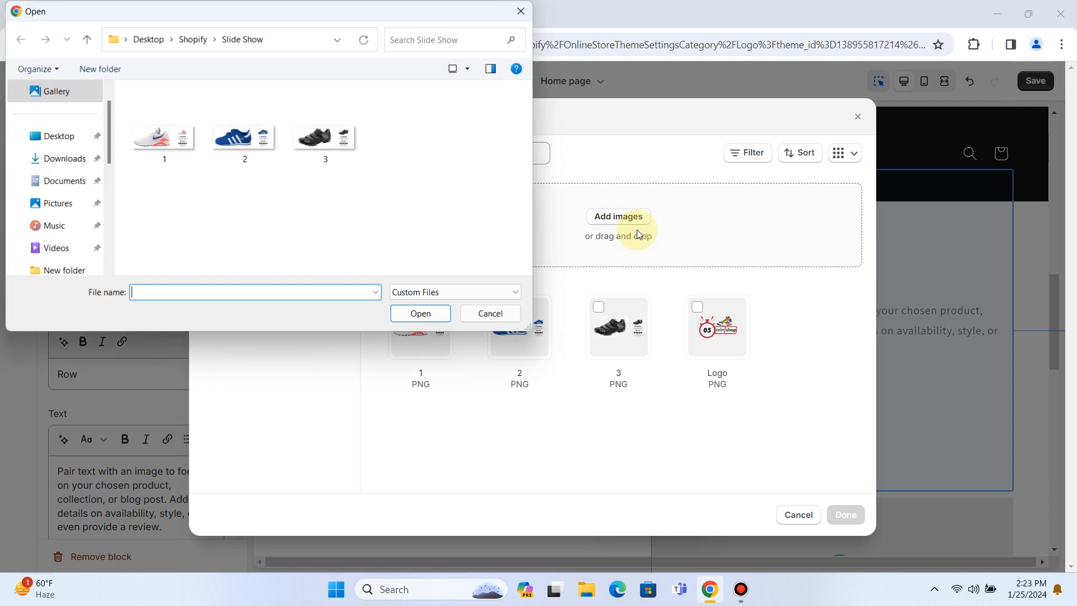
pyautogui.click(83, 39)
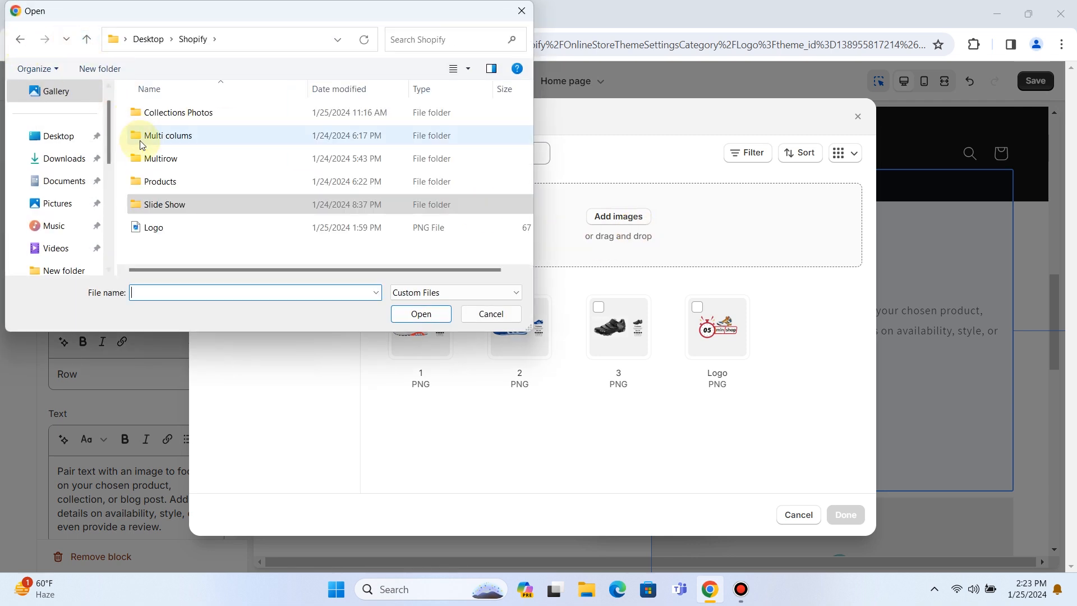
pyautogui.doubleClick(162, 158)
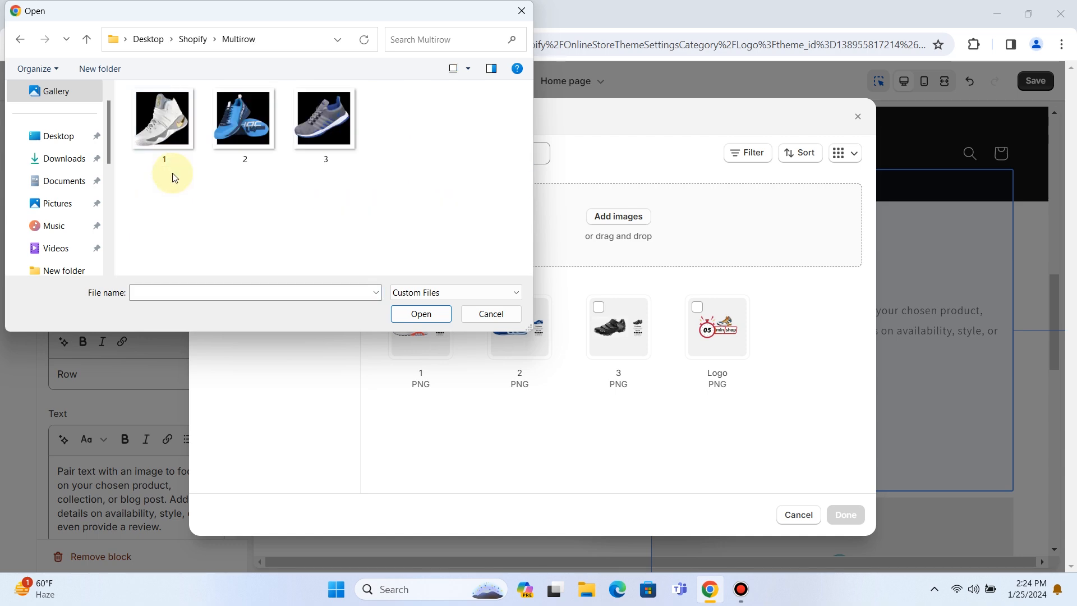
pyautogui.moveTo(323, 172); pyautogui.dragTo(214, 161)
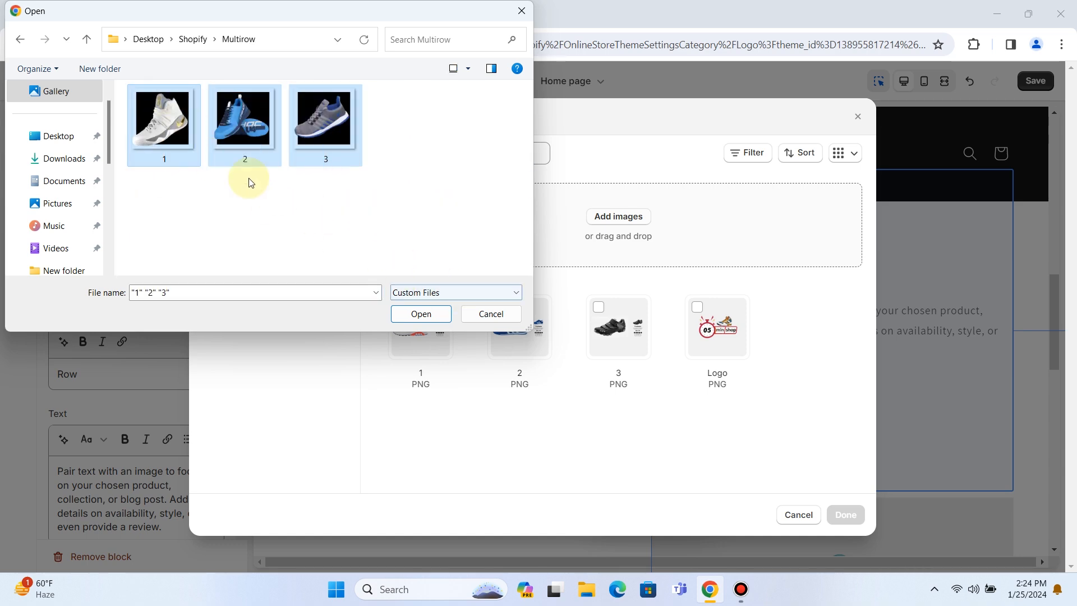
pyautogui.click(415, 314)
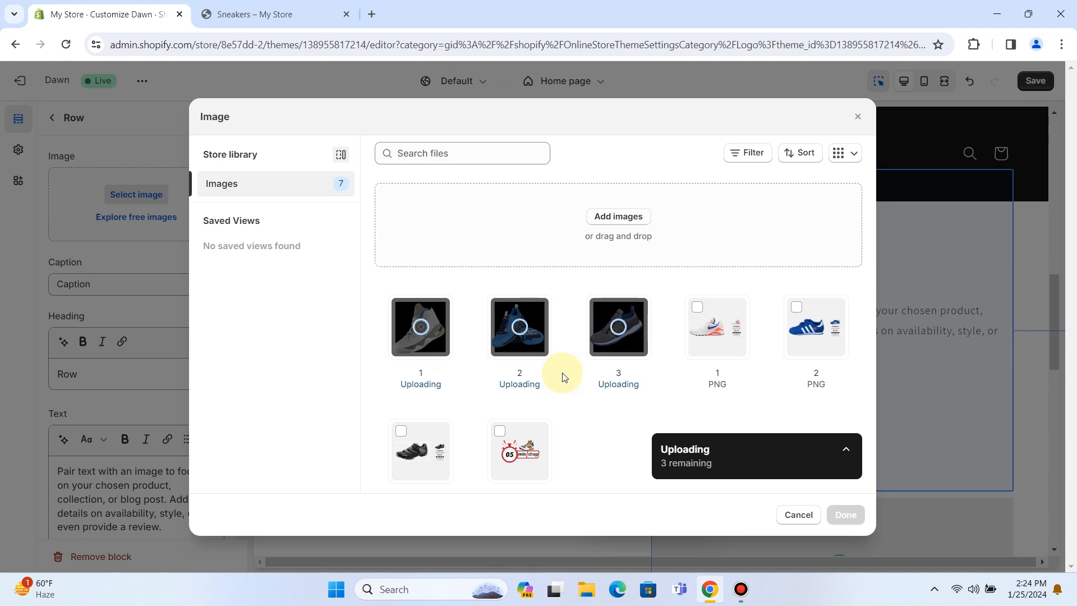
pyautogui.click(400, 312)
pyautogui.click(843, 519)
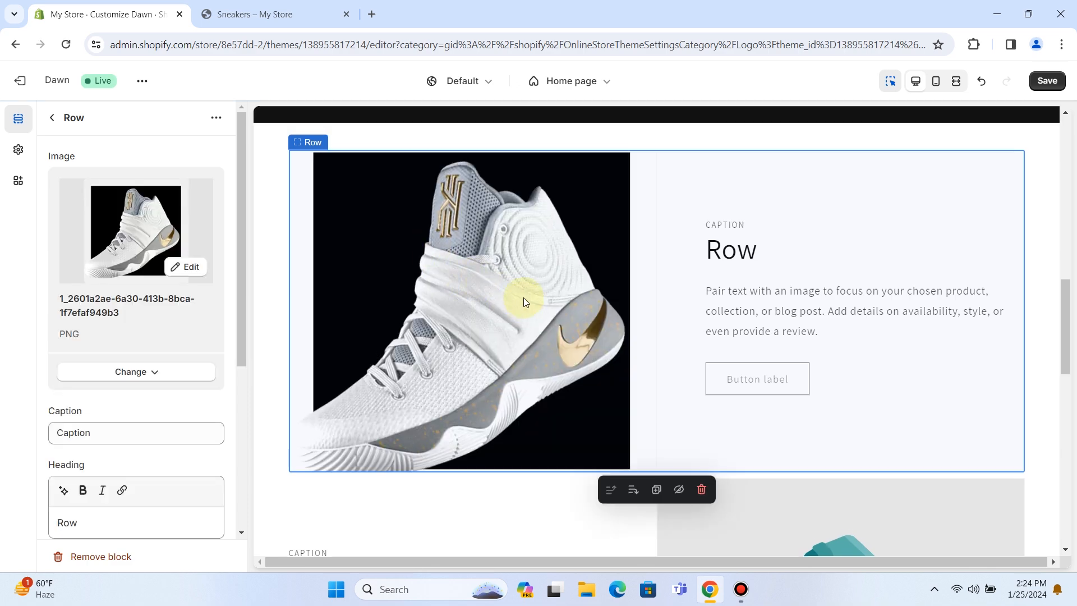
# Set the uploaded blue shoe image 2 as the picture of the second Multirow row
pyautogui.scroll(-6, 510, 304)
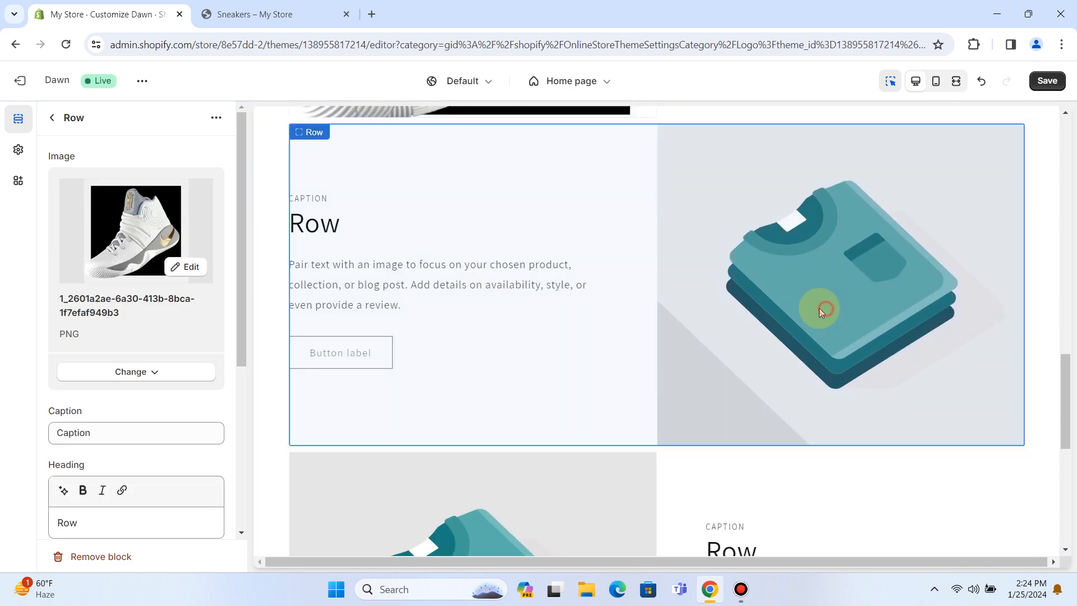
pyautogui.click(825, 310)
pyautogui.click(150, 196)
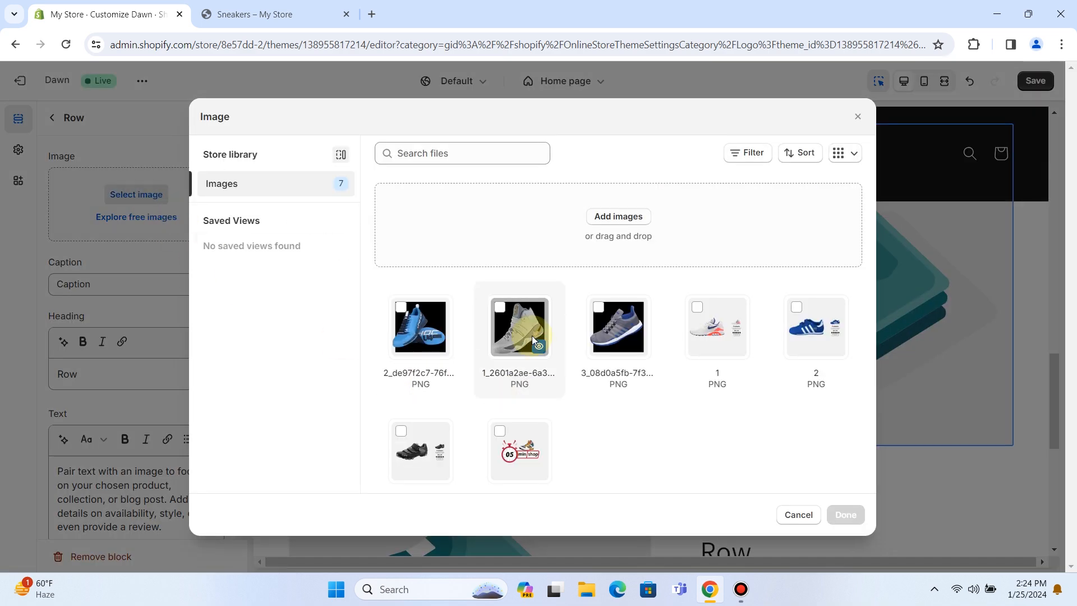
pyautogui.click(407, 311)
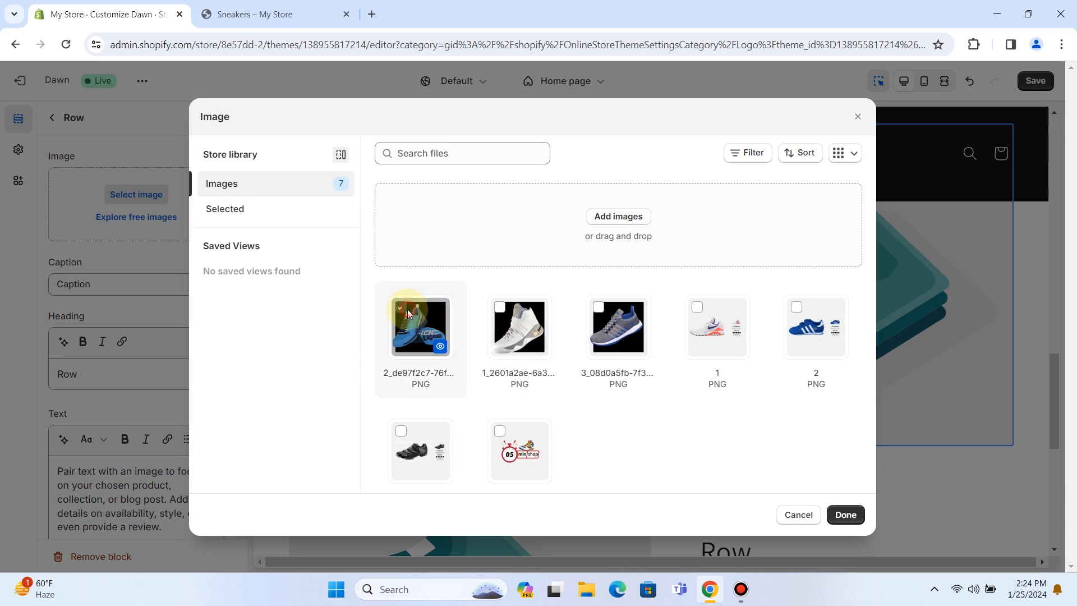
pyautogui.click(854, 515)
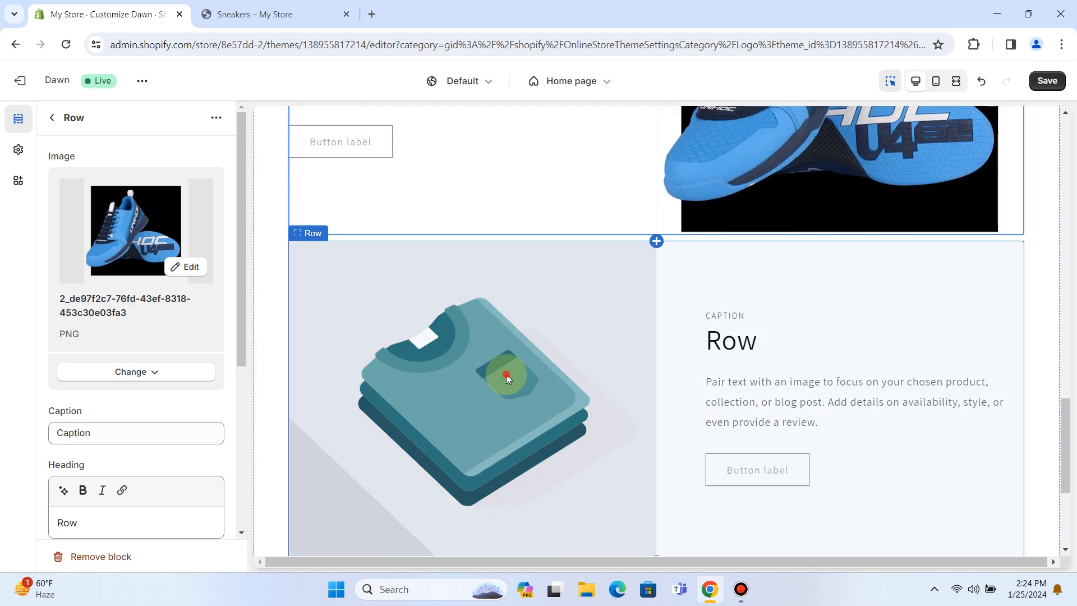
# Set the uploaded grey running shoe image 3 as the picture of the third Multirow row
pyautogui.click(506, 374)
pyautogui.click(135, 195)
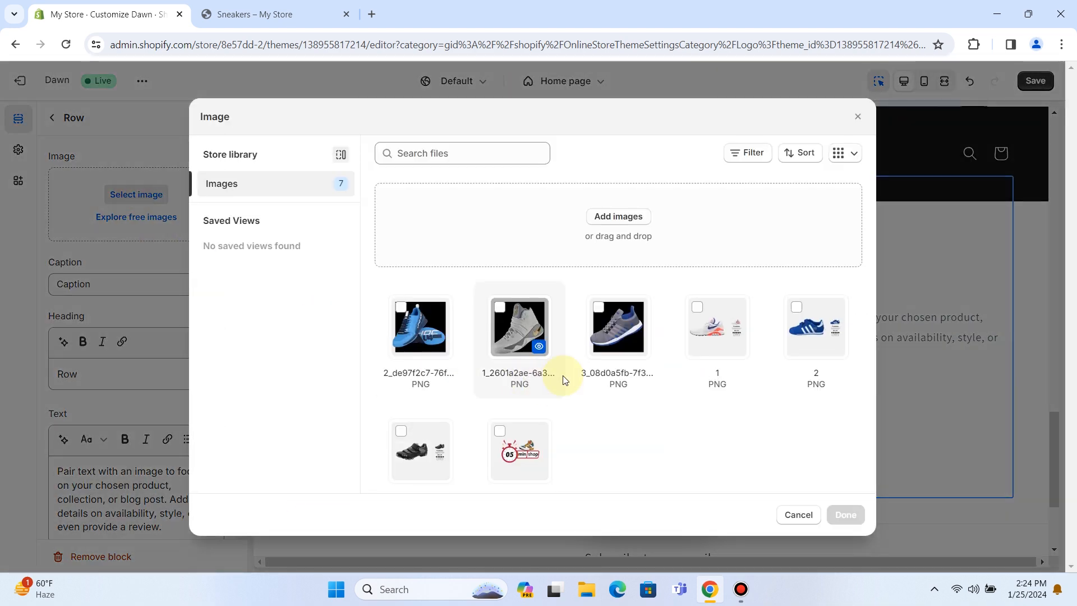
pyautogui.click(596, 307)
pyautogui.click(845, 514)
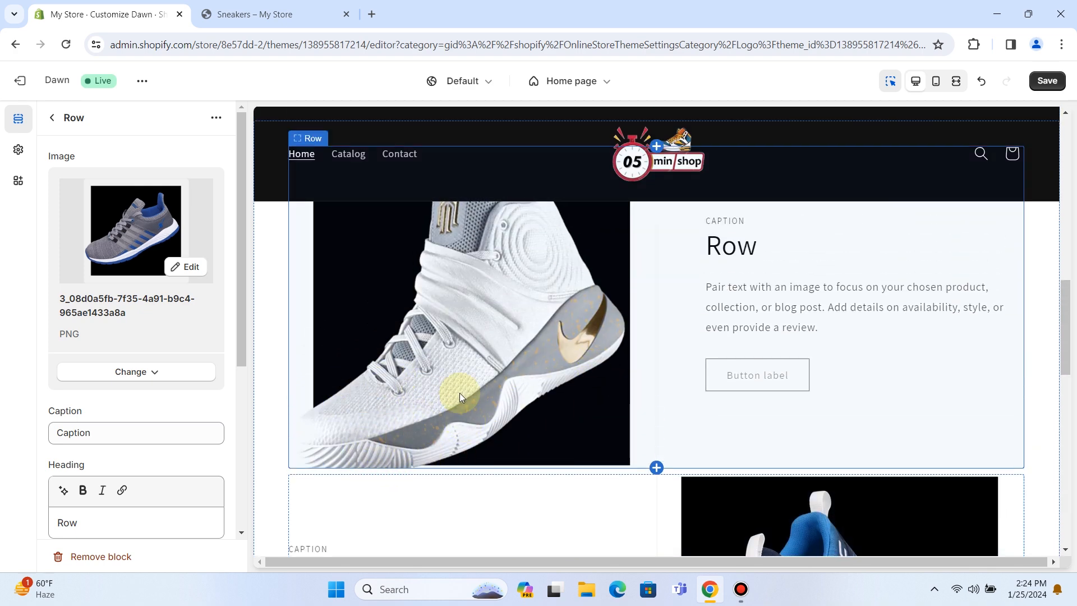
# Set the Multirow section's image height to Adapt to image and check the three rows in the preview
pyautogui.click(52, 118)
pyautogui.click(92, 338)
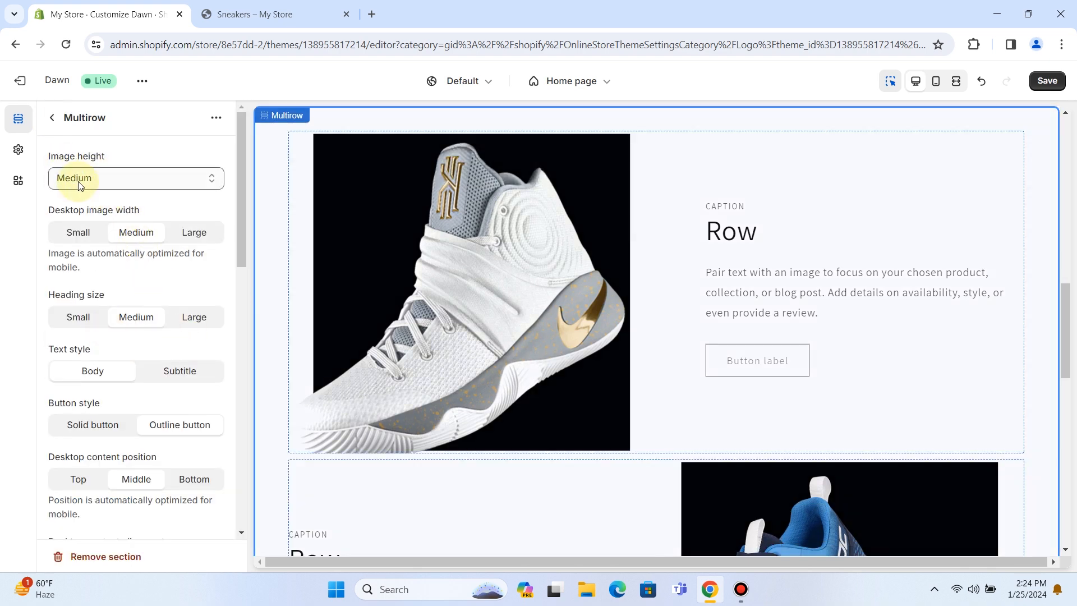
pyautogui.click(157, 178)
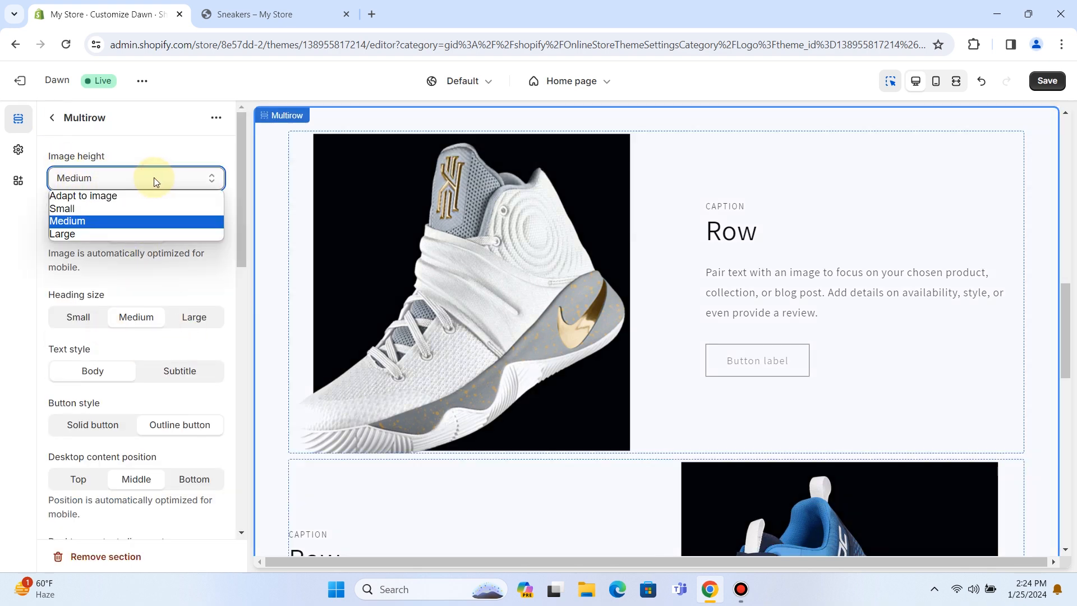
pyautogui.click(113, 193)
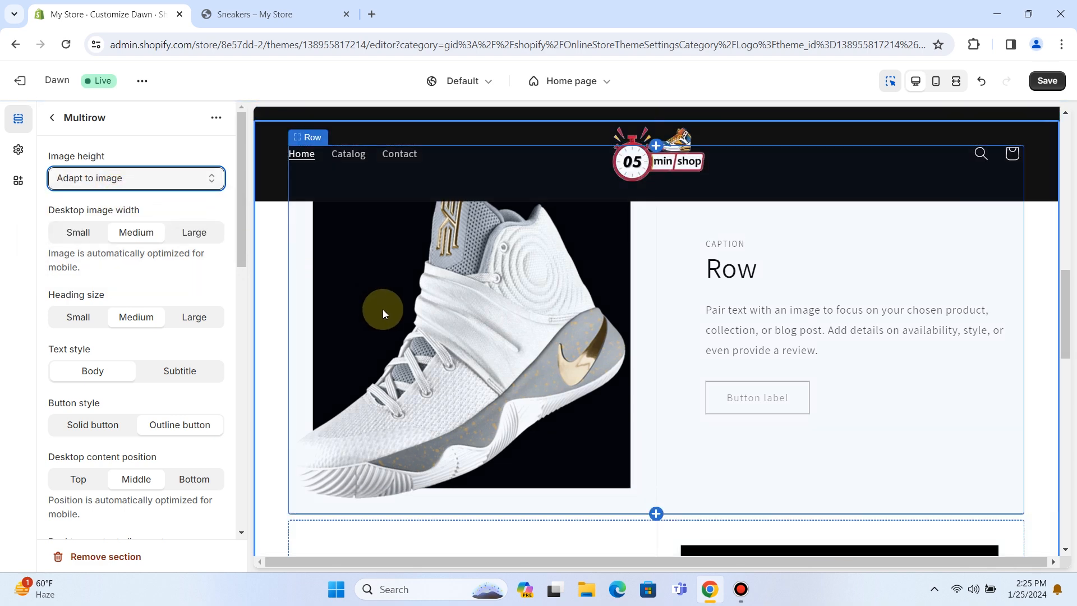
pyautogui.scroll(-10, 512, 374)
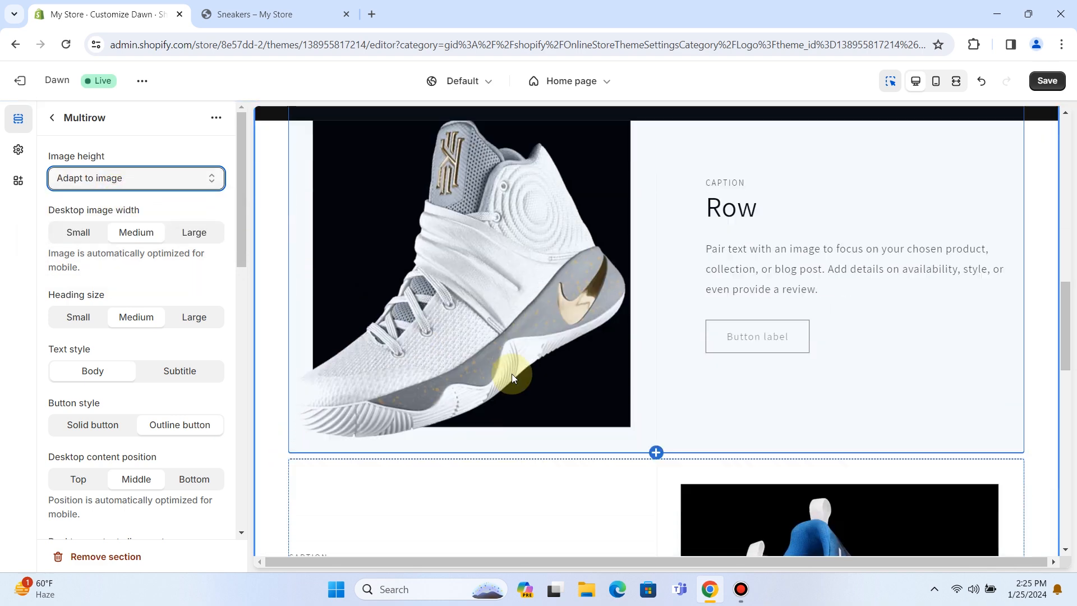
pyautogui.scroll(-4, 758, 393)
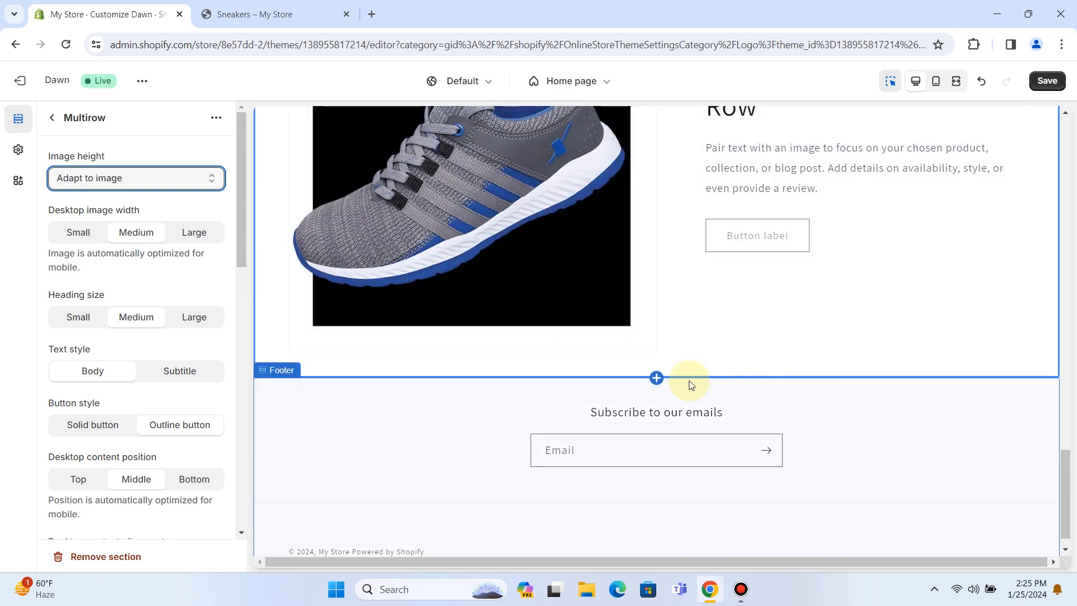
pyautogui.scroll(4, 558, 354)
# Link the first Multirow row's button to the Sneakers collection and save the theme changes
pyautogui.click(53, 119)
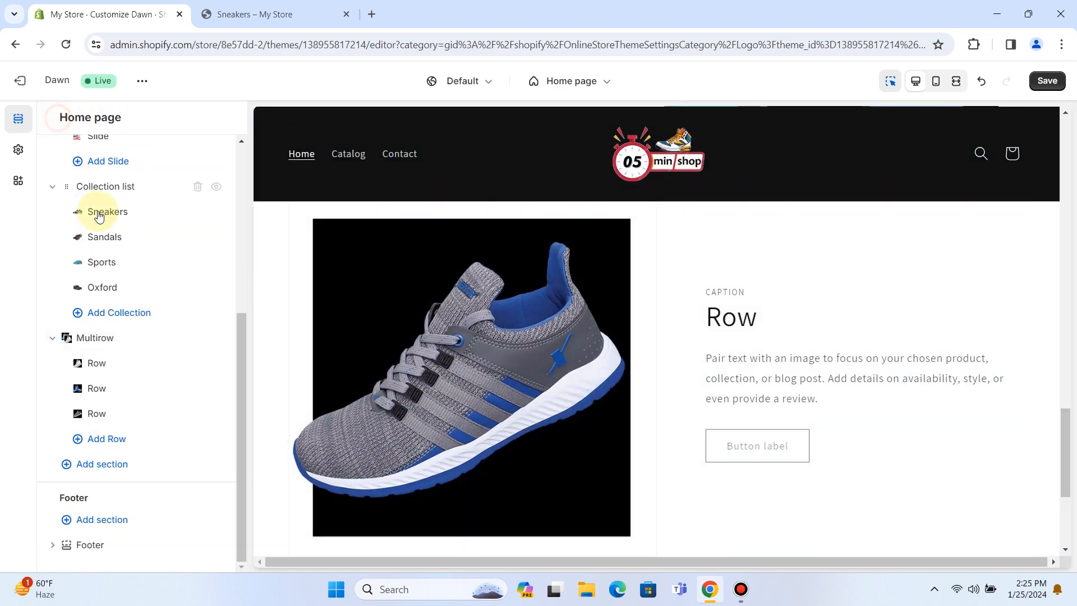
pyautogui.click(84, 363)
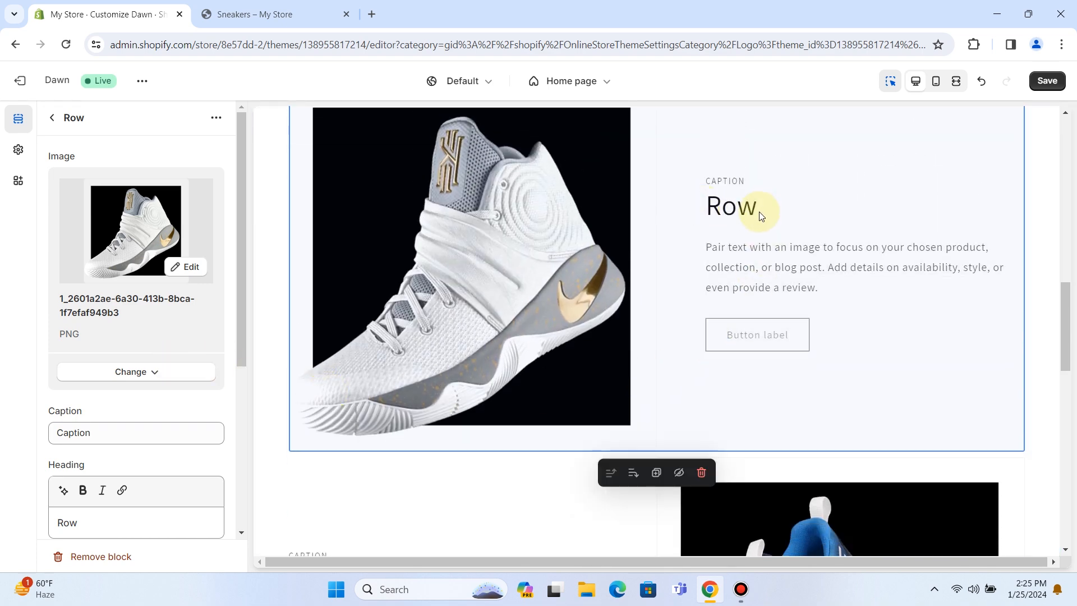
pyautogui.moveTo(702, 244); pyautogui.dragTo(768, 281)
pyautogui.click(852, 331)
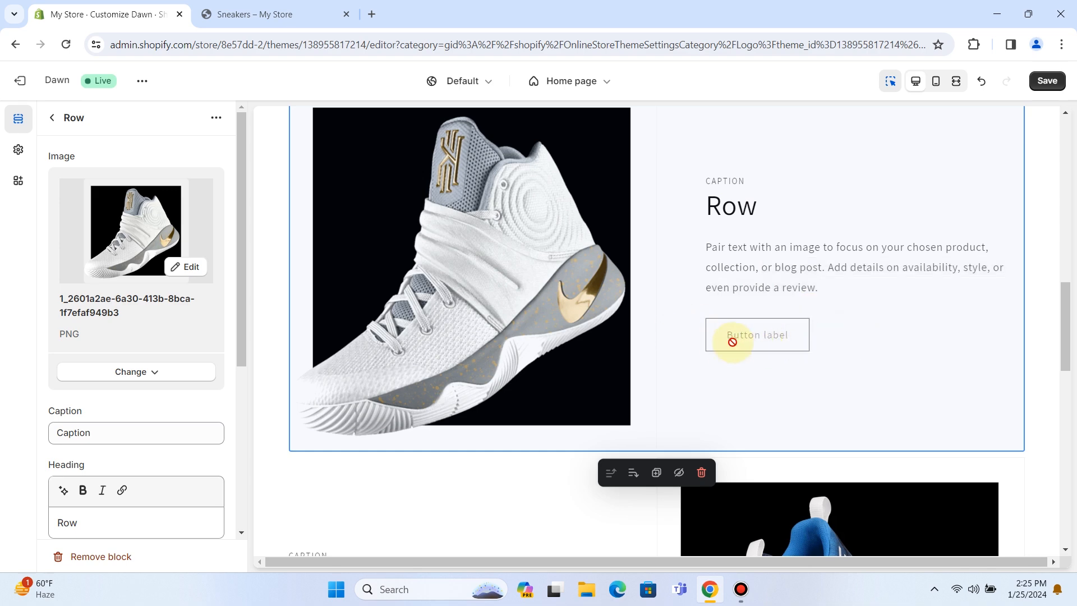
pyautogui.scroll(-1, 736, 349)
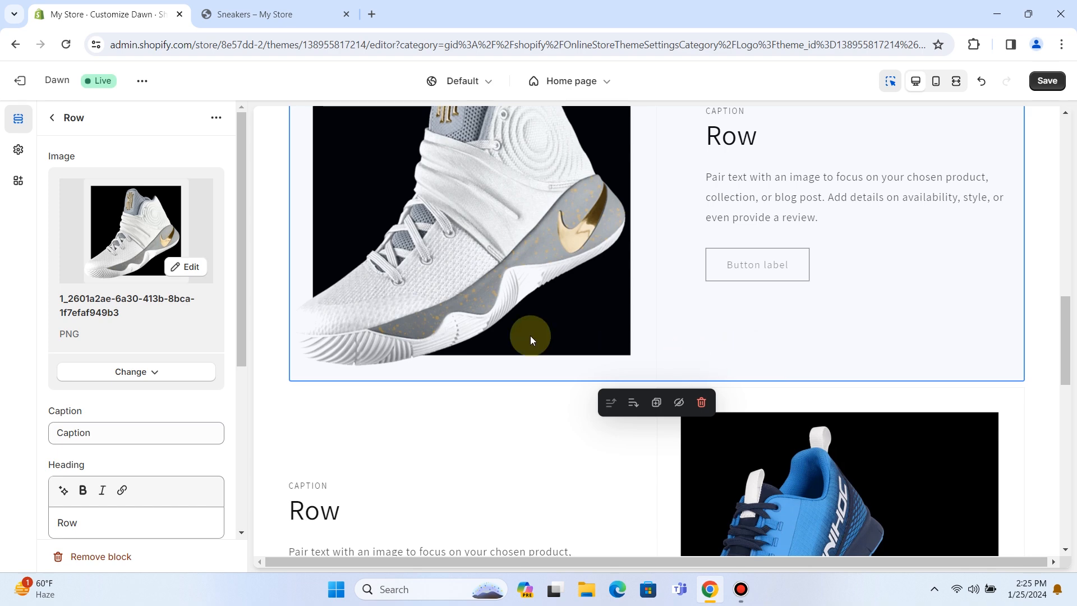
pyautogui.scroll(-3, 72, 425)
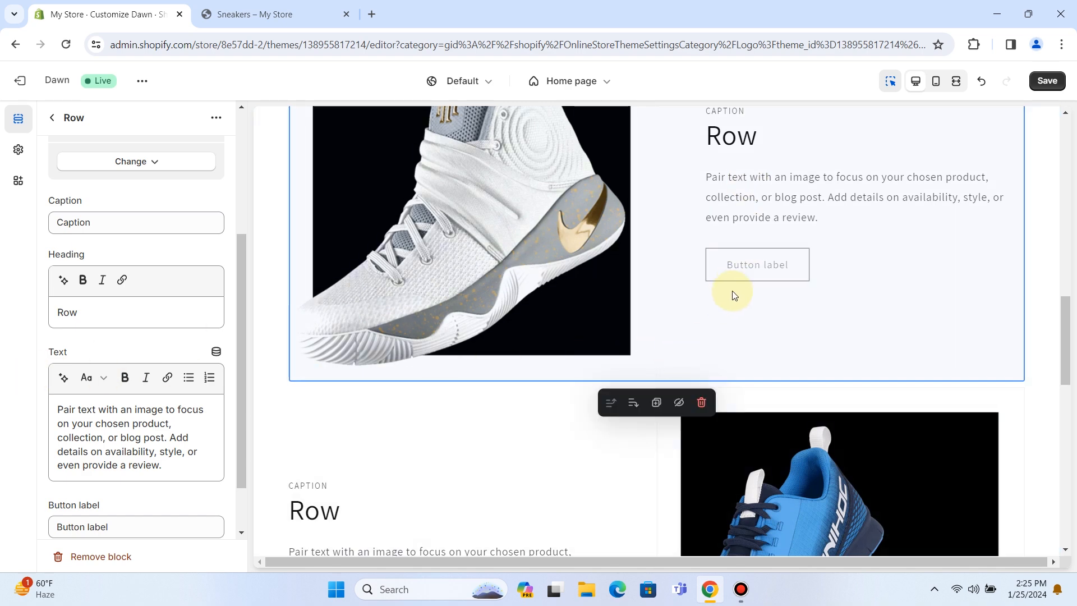
pyautogui.scroll(-3, 315, 361)
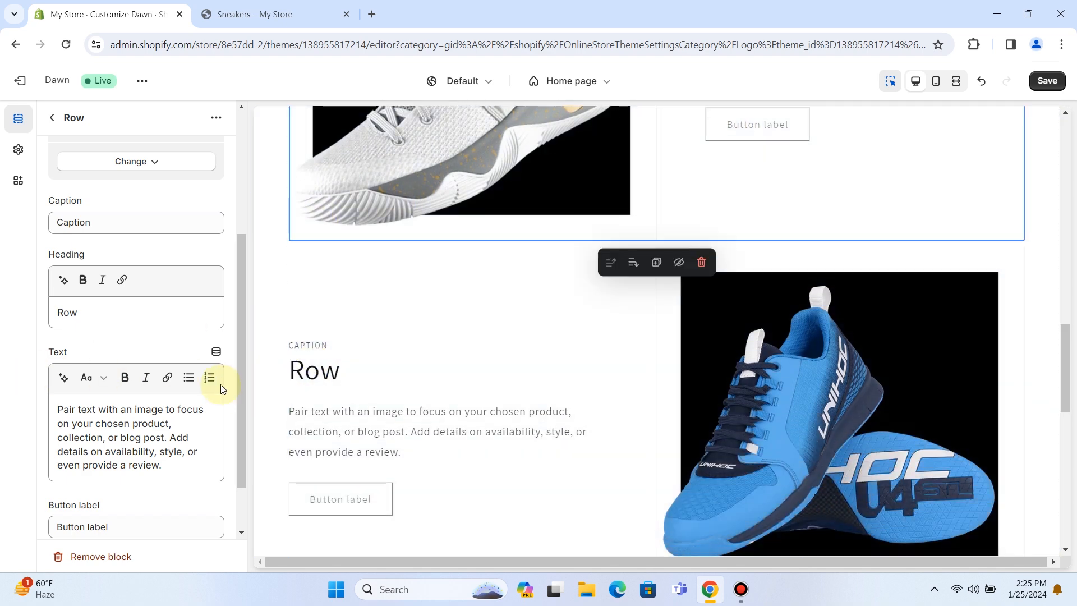
pyautogui.scroll(-1, 199, 389)
pyautogui.click(100, 512)
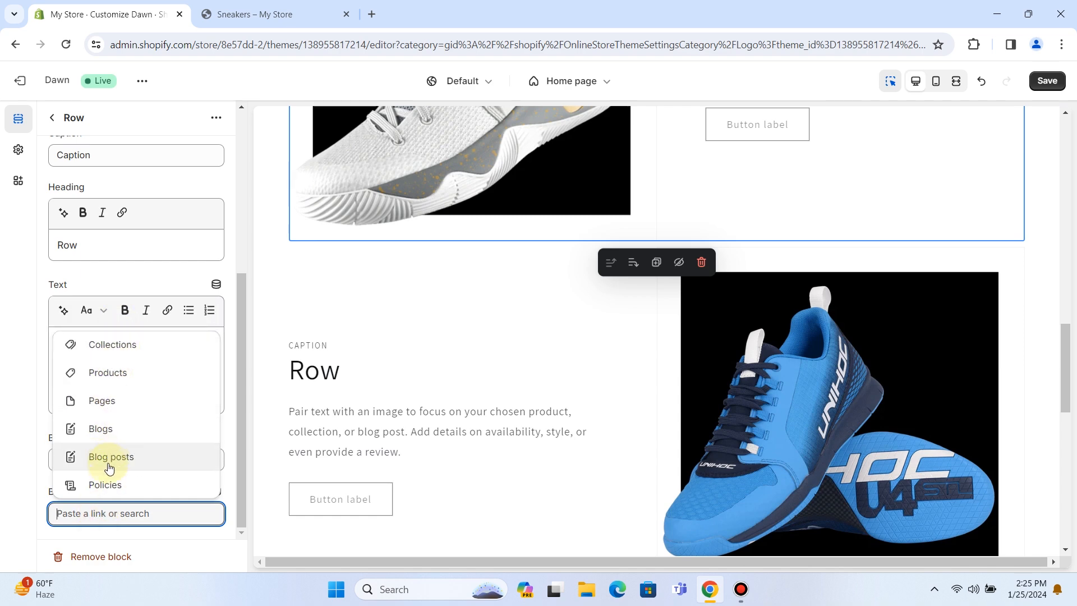
pyautogui.click(113, 343)
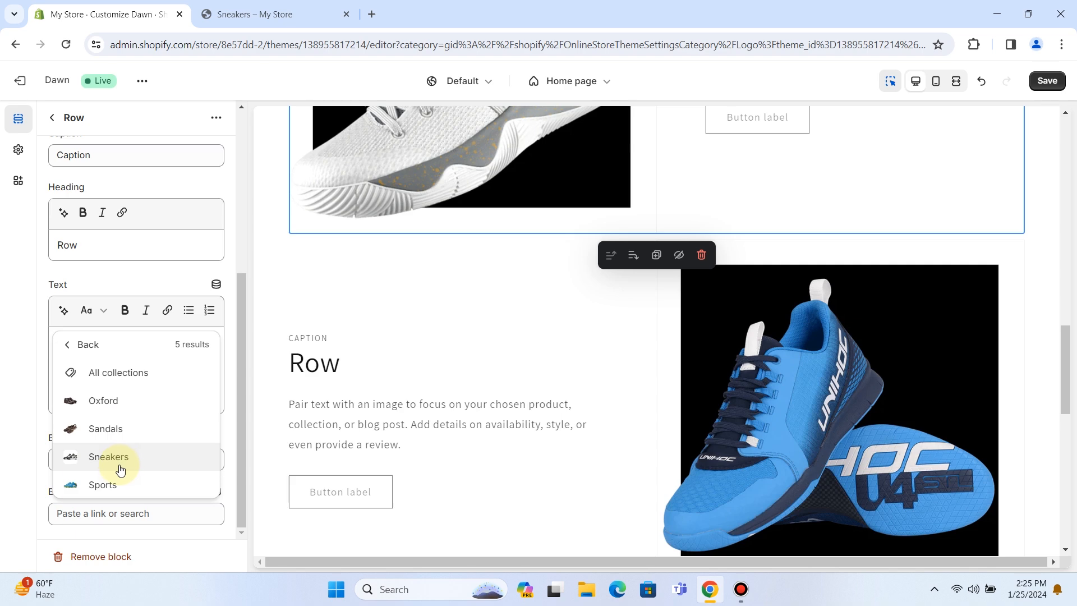
pyautogui.click(102, 457)
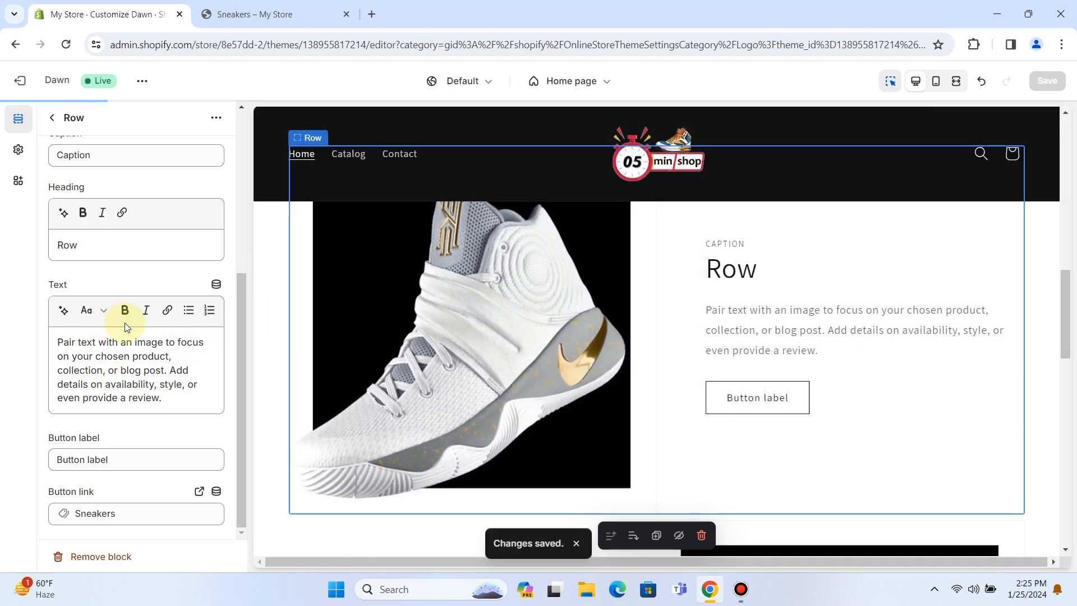
pyautogui.scroll(-15, 745, 339)
pyautogui.scroll(8, 567, 305)
pyautogui.click(53, 116)
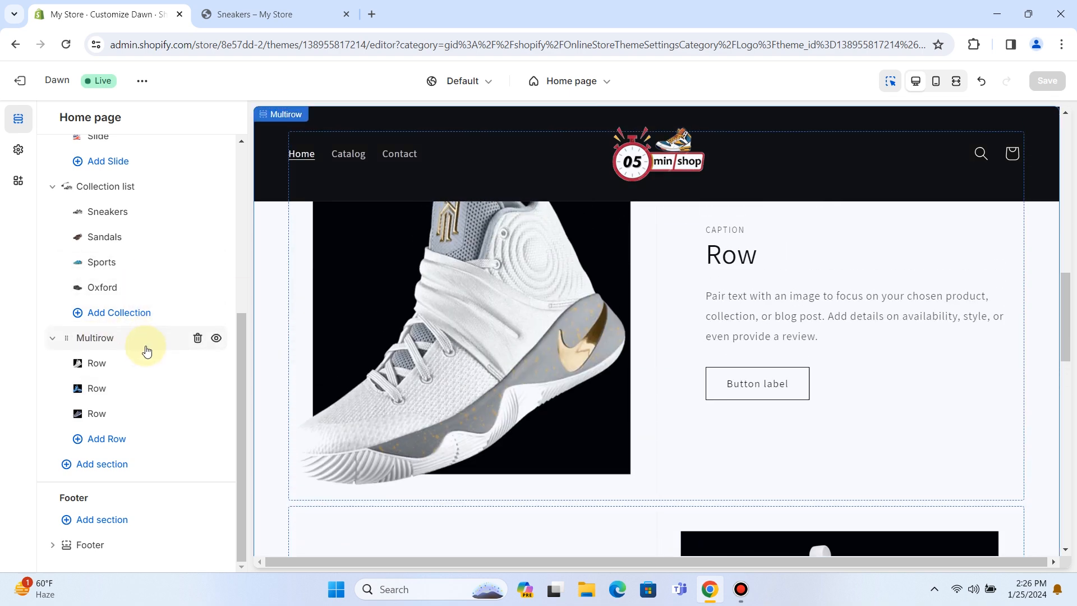
# Add a Multicolumn section below the Multirow section on the home page
pyautogui.scroll(-12, 577, 345)
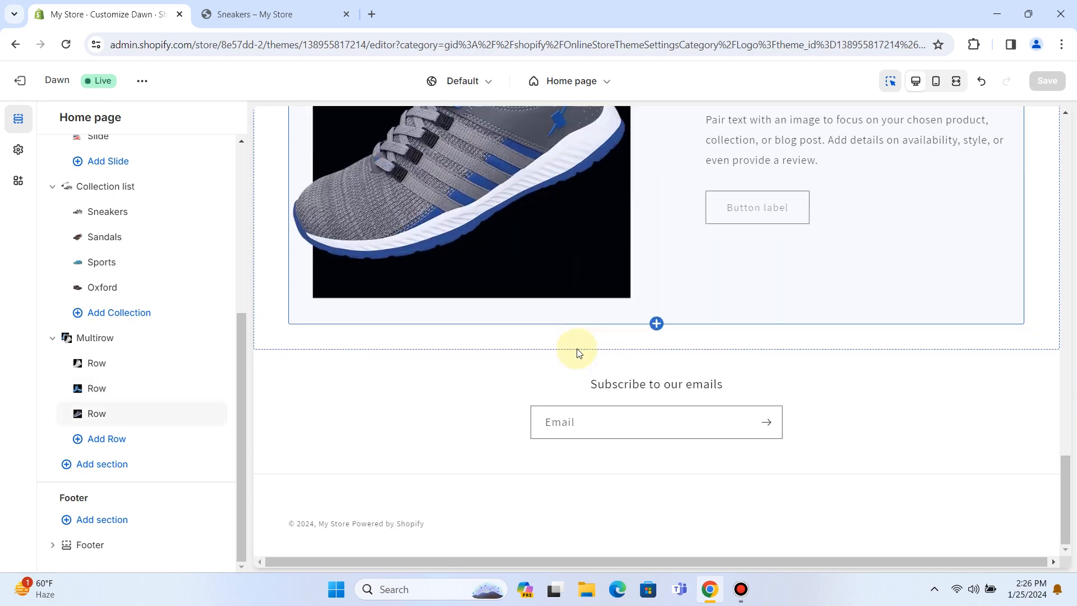
pyautogui.scroll(10, 577, 349)
pyautogui.click(67, 461)
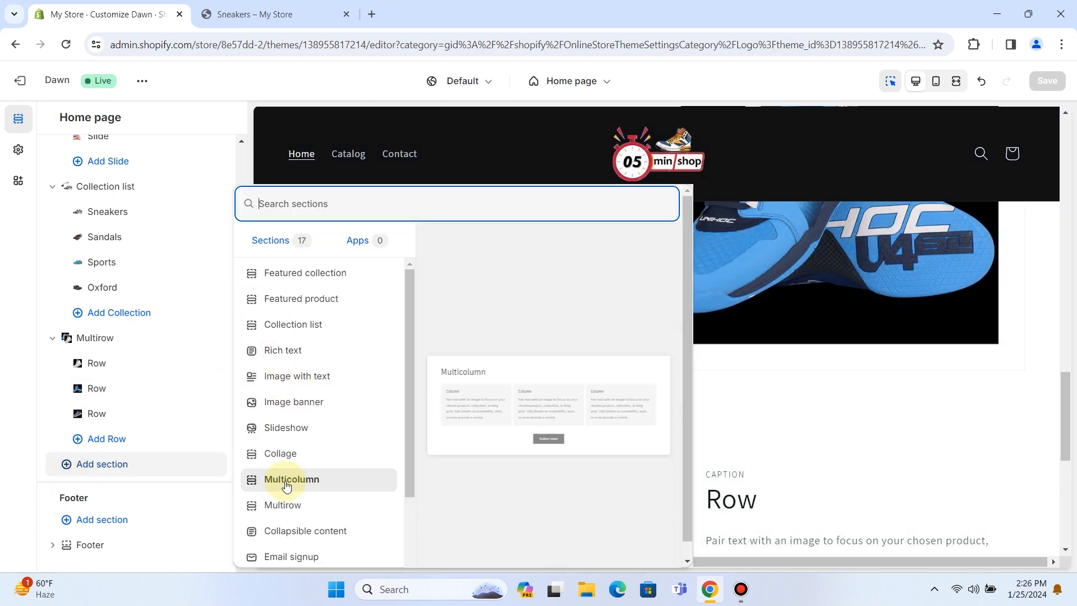
pyautogui.click(284, 481)
pyautogui.scroll(-2, 561, 361)
pyautogui.scroll(2, 561, 372)
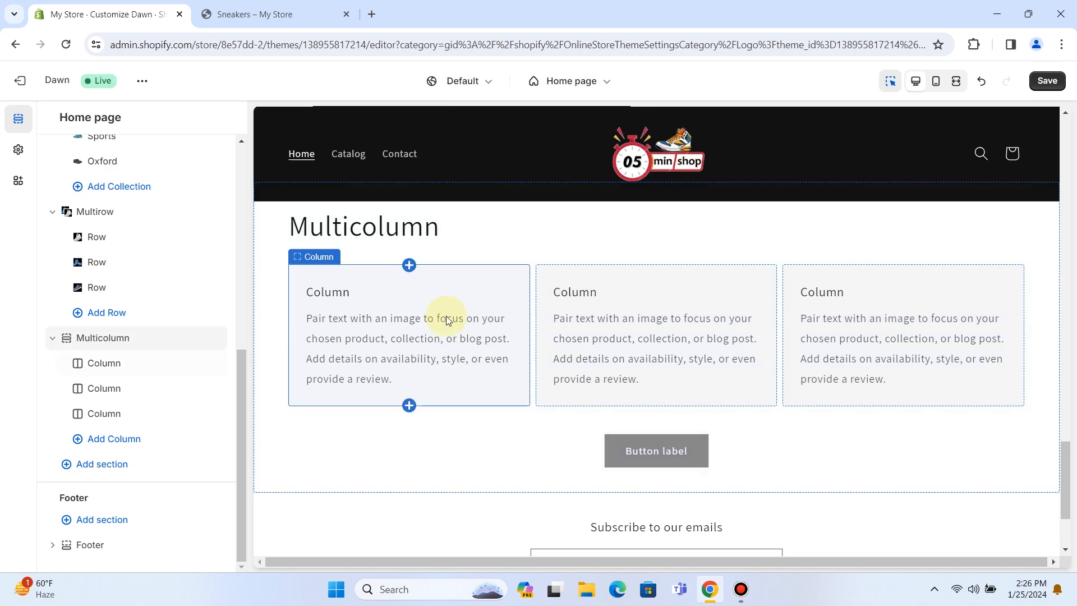
# Upload the first five-star reviewer image from the Multi colums folder and set it as the first column's picture
pyautogui.click(402, 308)
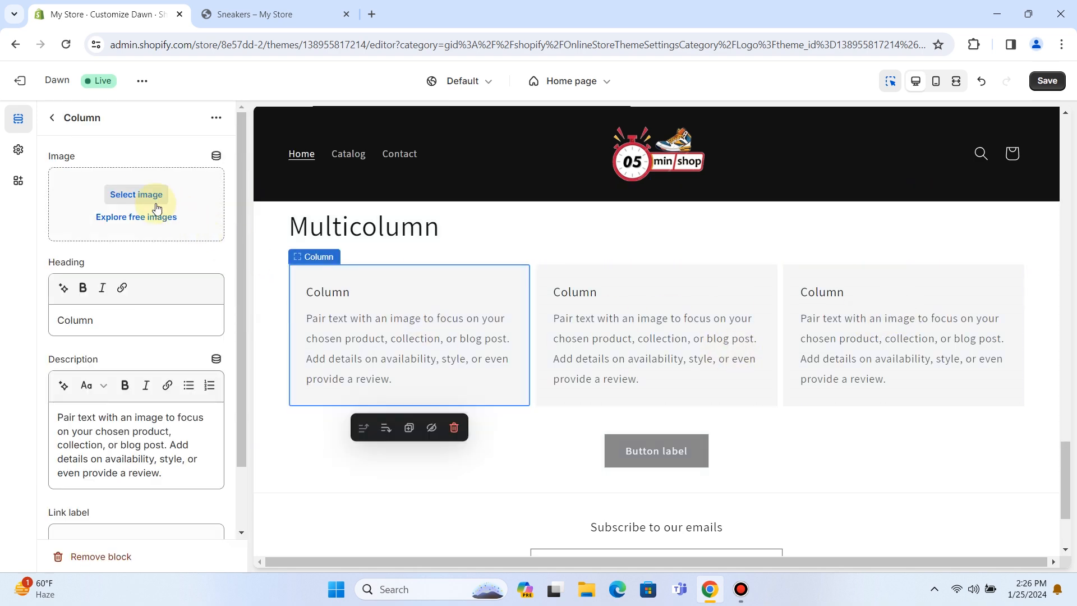
pyautogui.click(140, 196)
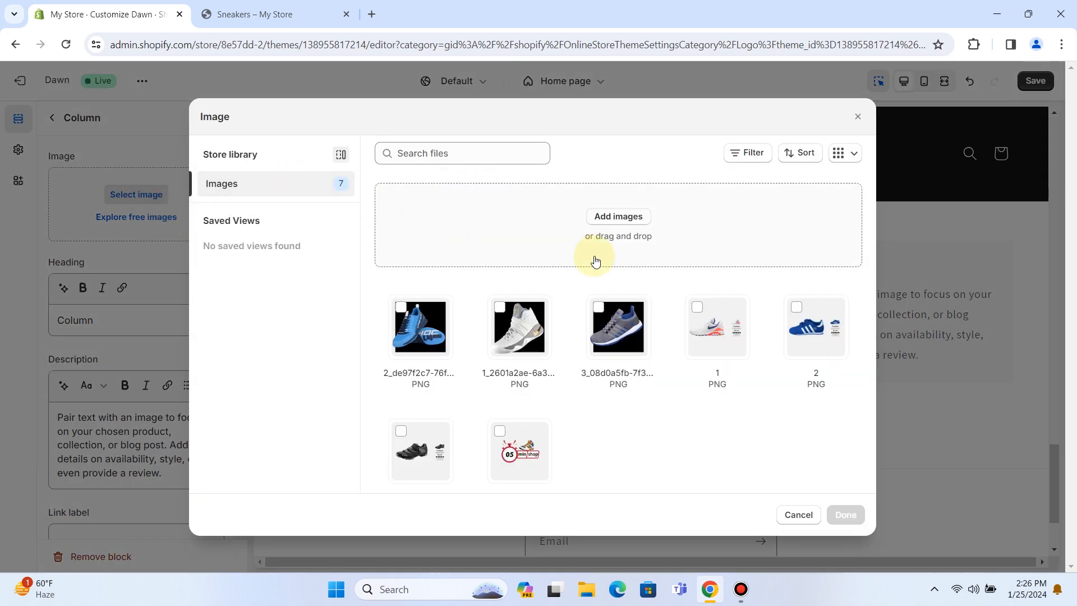
pyautogui.click(635, 224)
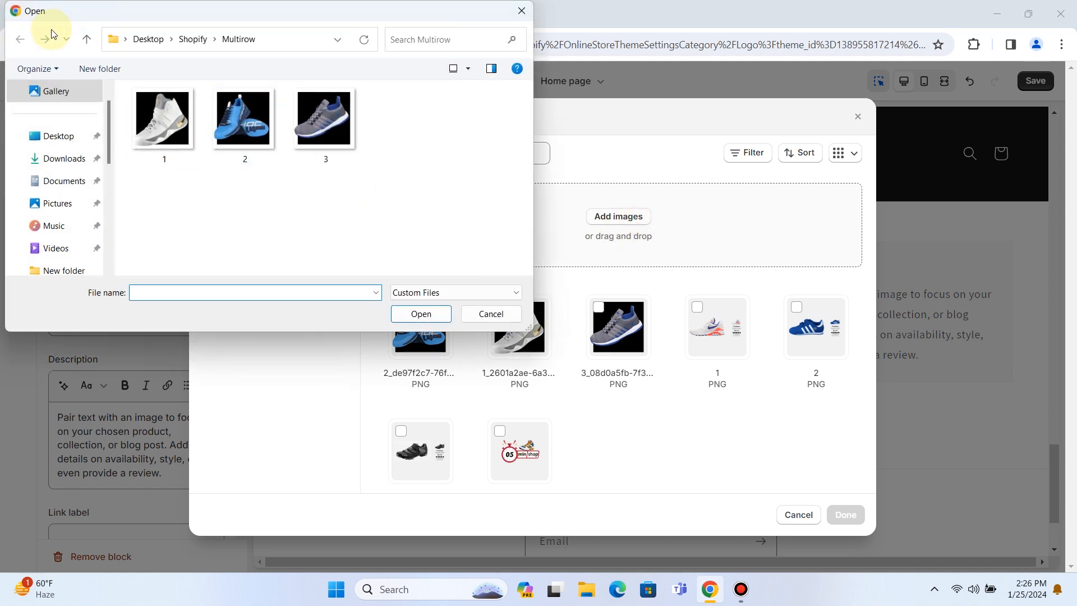
pyautogui.click(85, 39)
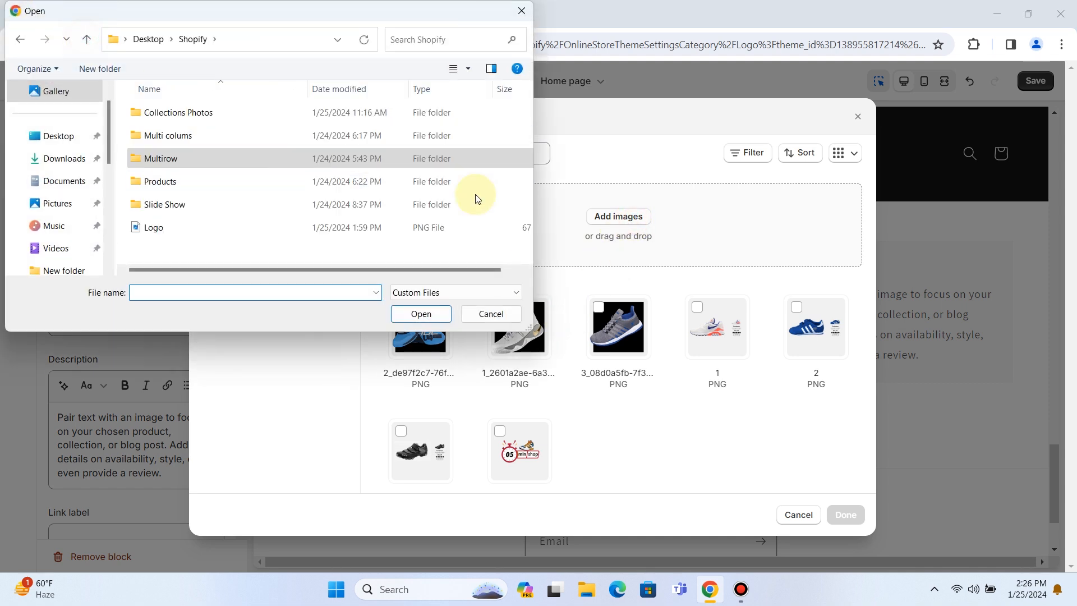
pyautogui.doubleClick(218, 137)
pyautogui.click(167, 144)
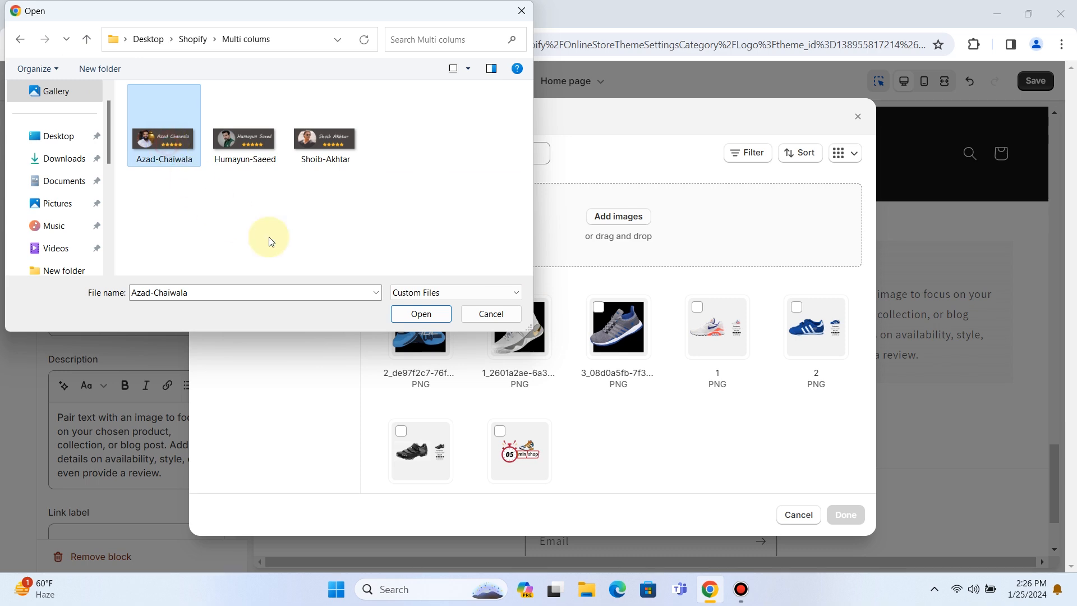
pyautogui.click(410, 313)
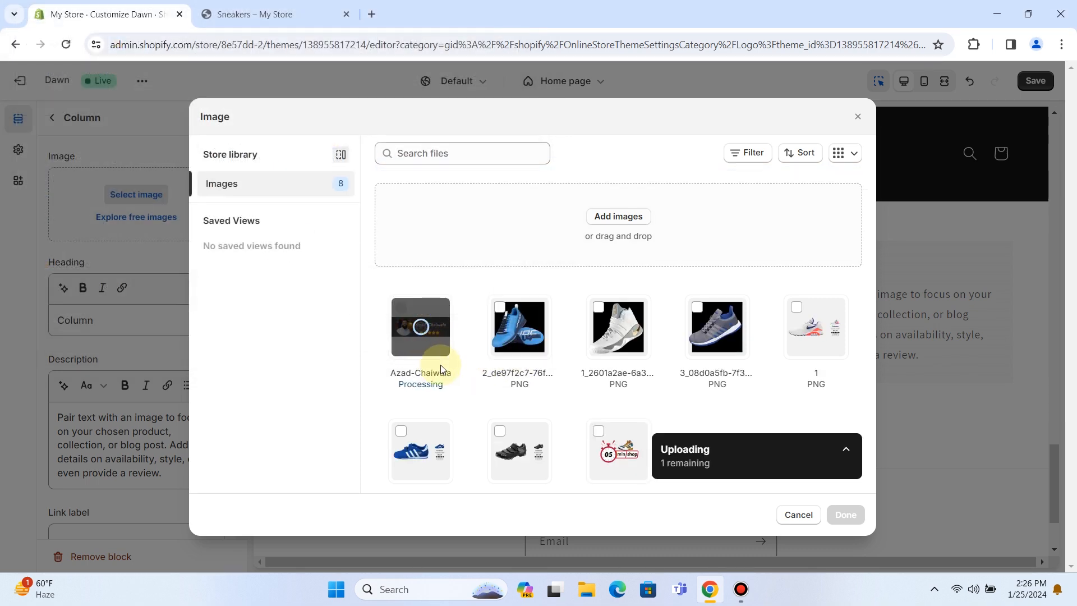
pyautogui.click(846, 515)
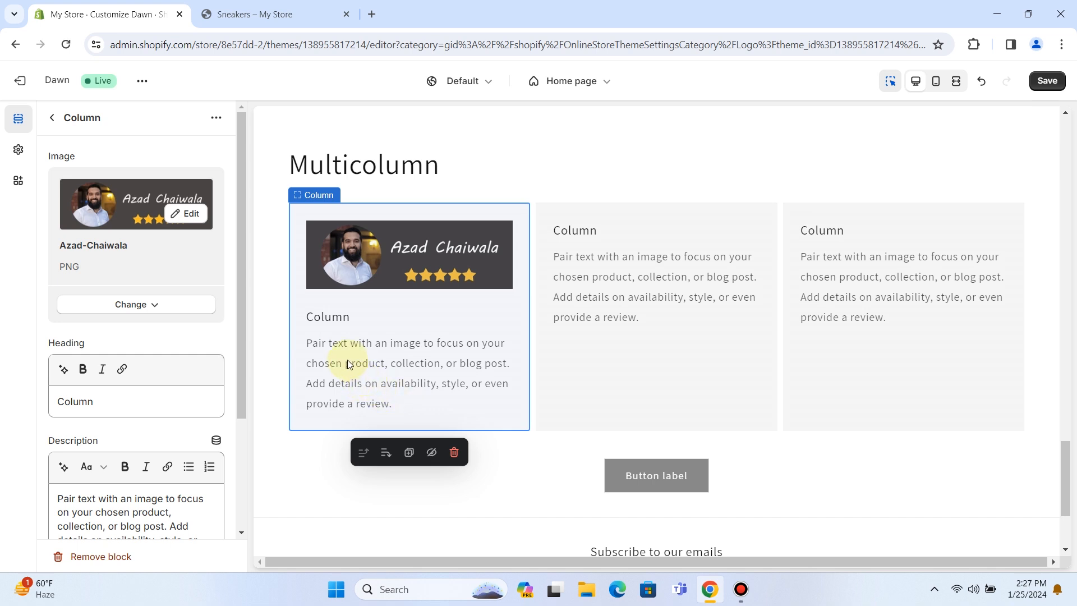
pyautogui.scroll(-1, 211, 367)
pyautogui.moveTo(171, 485); pyautogui.dragTo(72, 416)
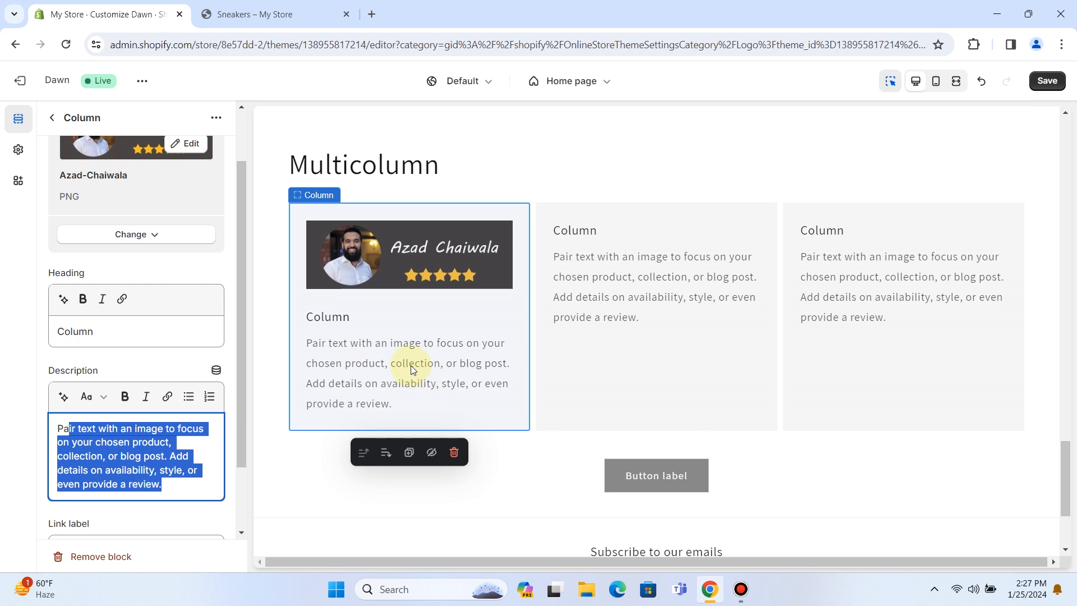
# Upload the two remaining reviewer images and set the one of the man in the green jacket as the second column's picture
pyautogui.click(642, 265)
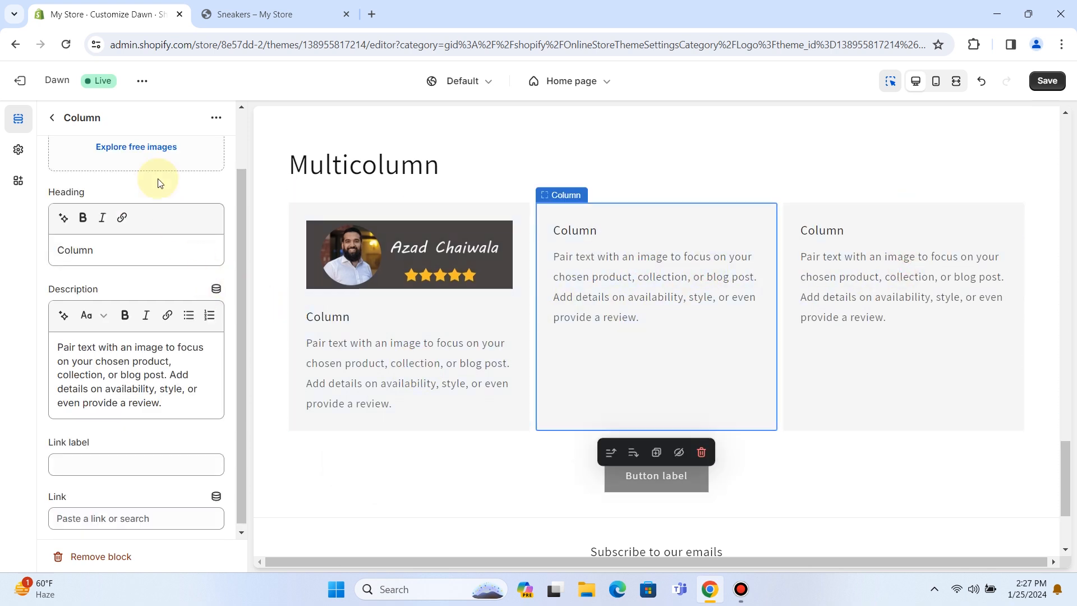
pyautogui.scroll(1, 152, 190)
pyautogui.click(147, 196)
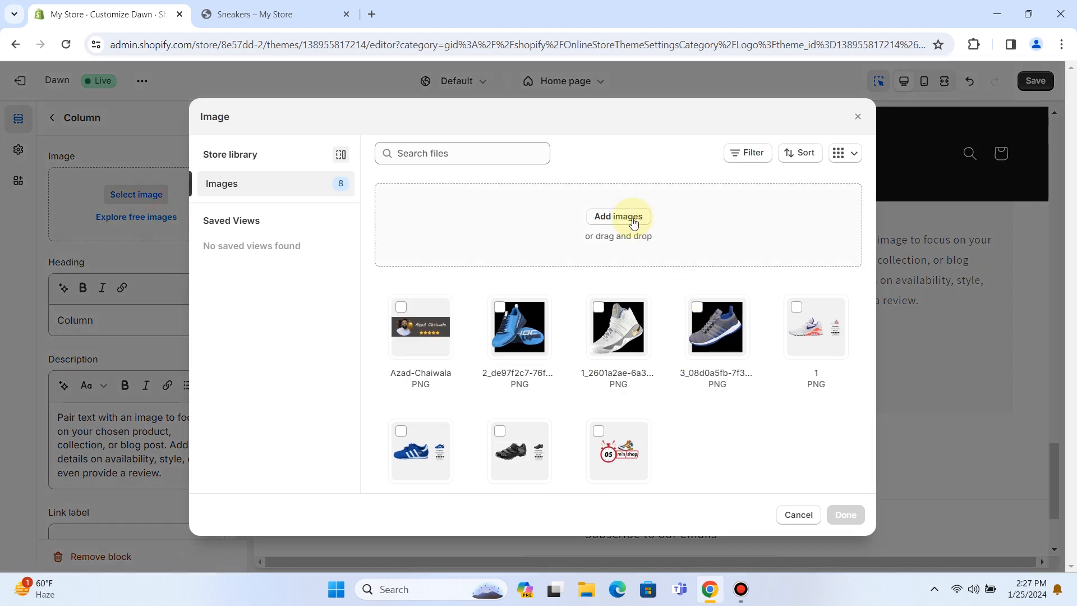
pyautogui.moveTo(353, 207); pyautogui.dragTo(213, 139)
pyautogui.click(399, 314)
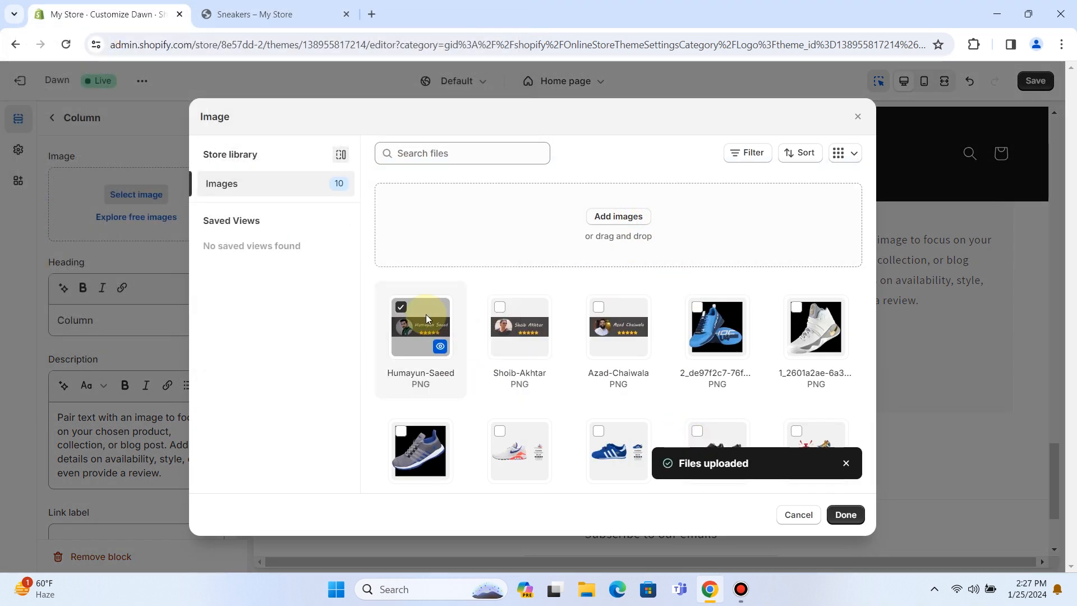
pyautogui.click(846, 514)
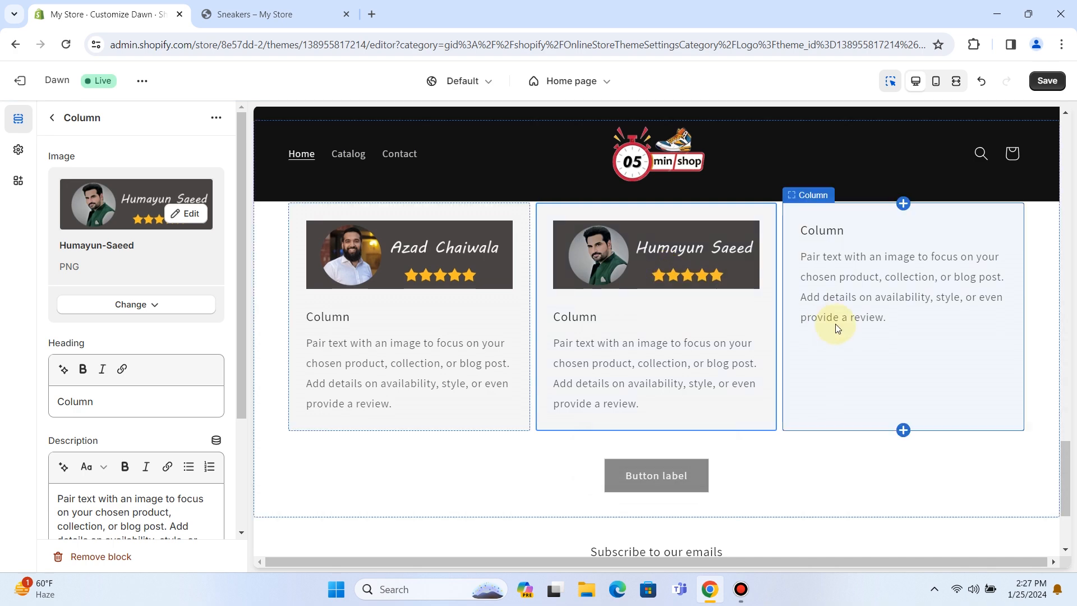
# Set the remaining uploaded reviewer image as the third column's picture and save the theme changes
pyautogui.click(843, 264)
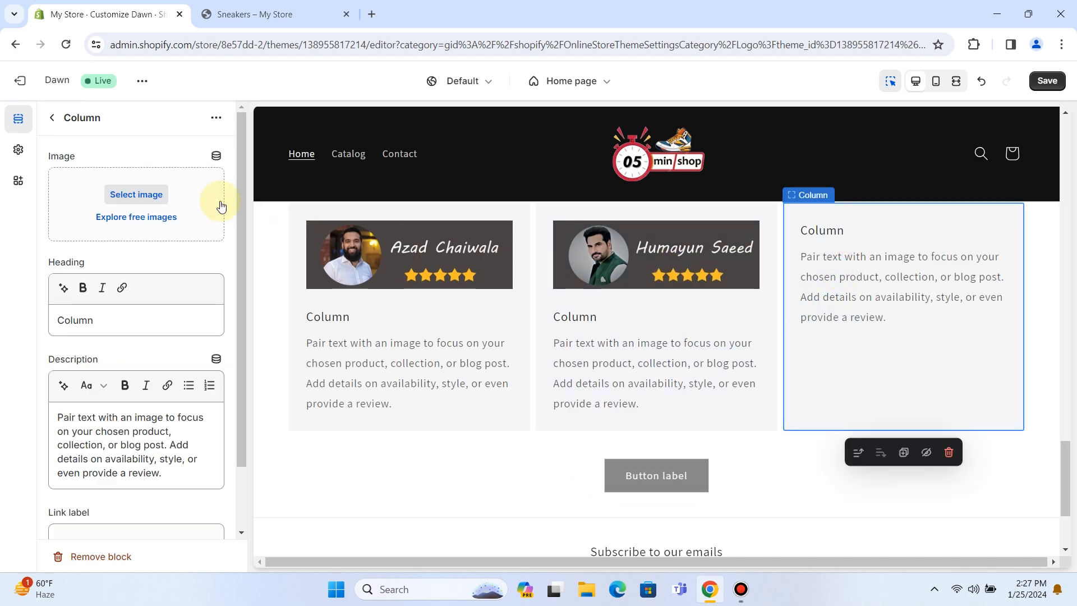
pyautogui.click(148, 194)
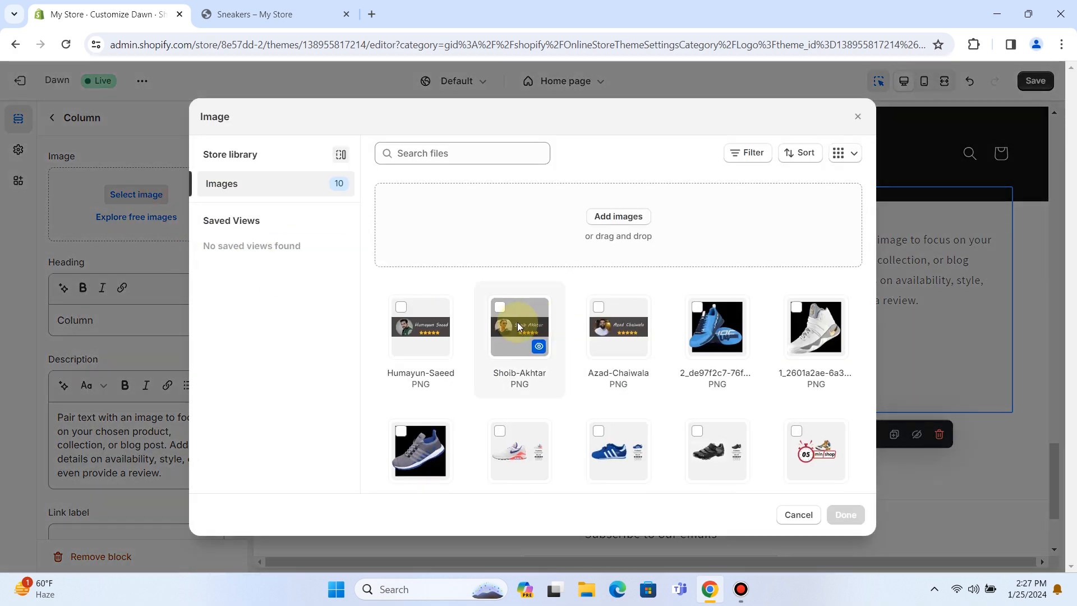
pyautogui.click(499, 307)
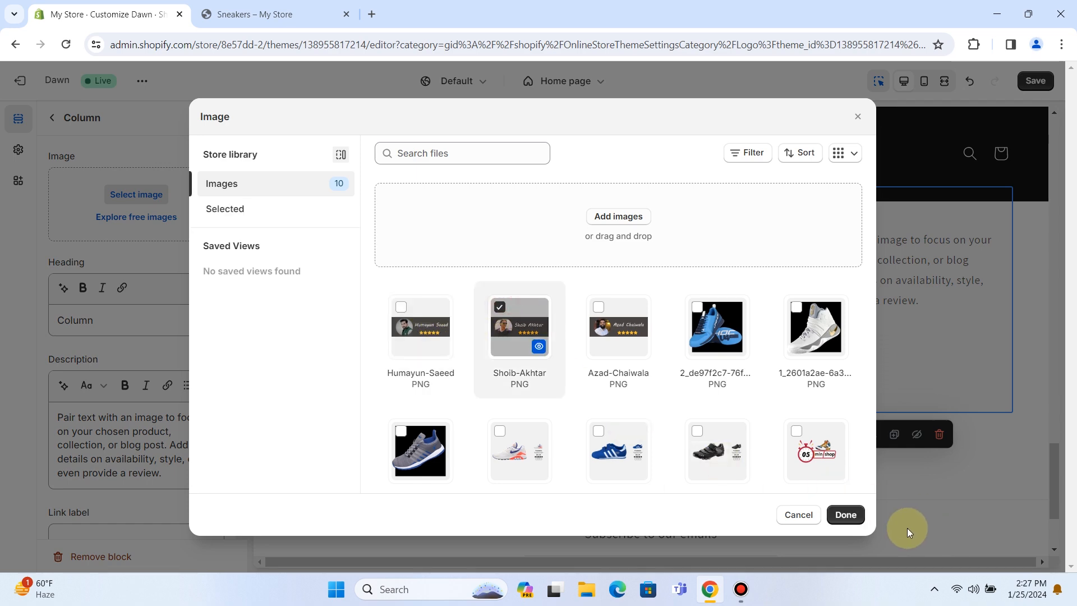
pyautogui.click(846, 515)
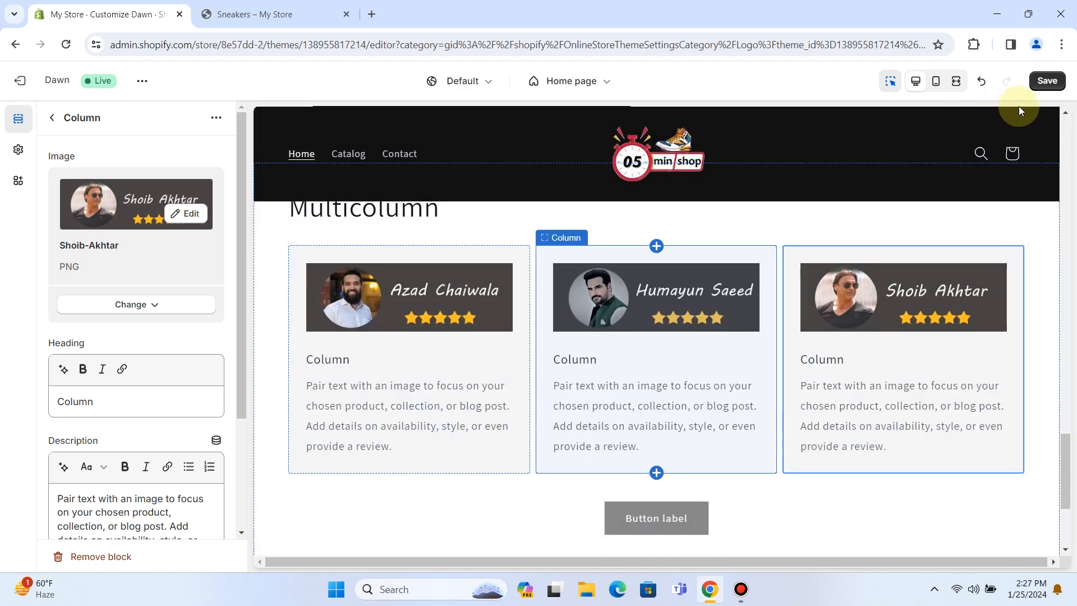
pyautogui.click(1045, 80)
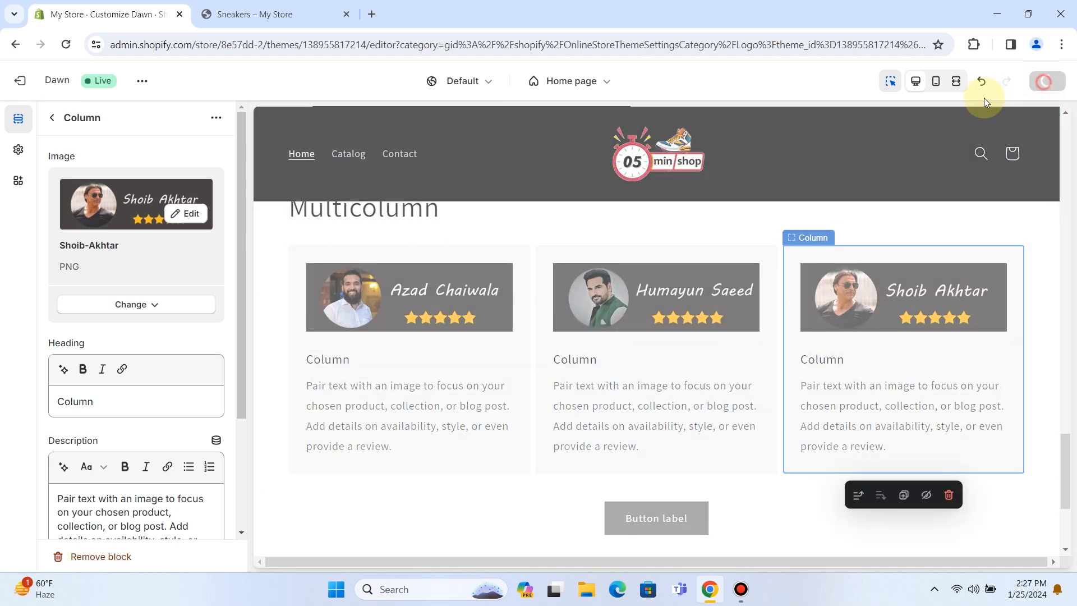
pyautogui.click(52, 120)
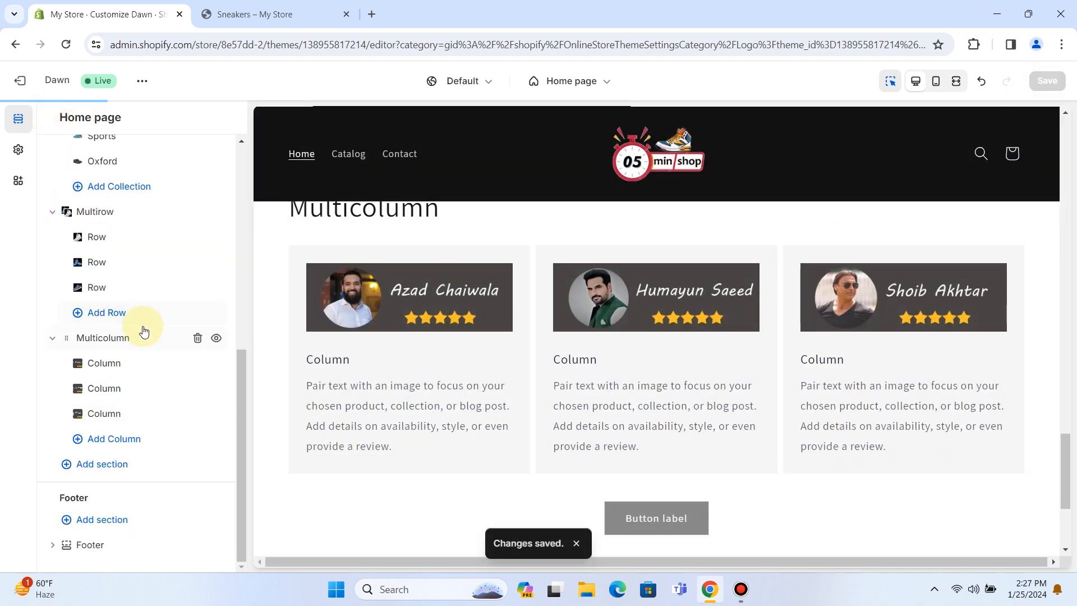
# Review the home page from the slideshow down and examine the Footer section's settings
pyautogui.scroll(6, 150, 348)
pyautogui.scroll(2, 149, 348)
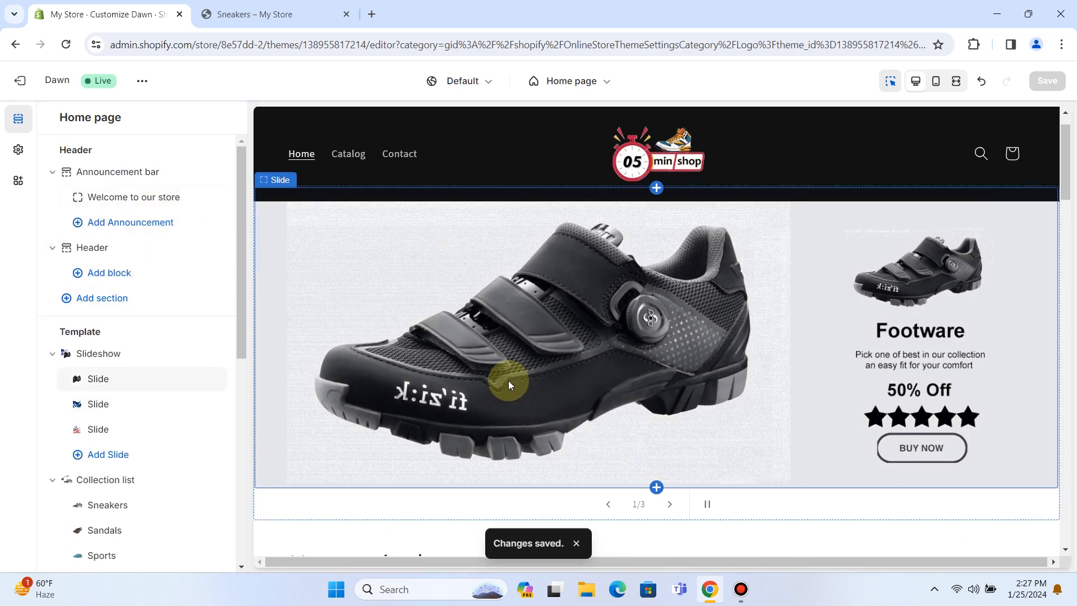
pyautogui.scroll(-10, 510, 390)
pyautogui.scroll(-5, 516, 396)
pyautogui.scroll(-7, 139, 346)
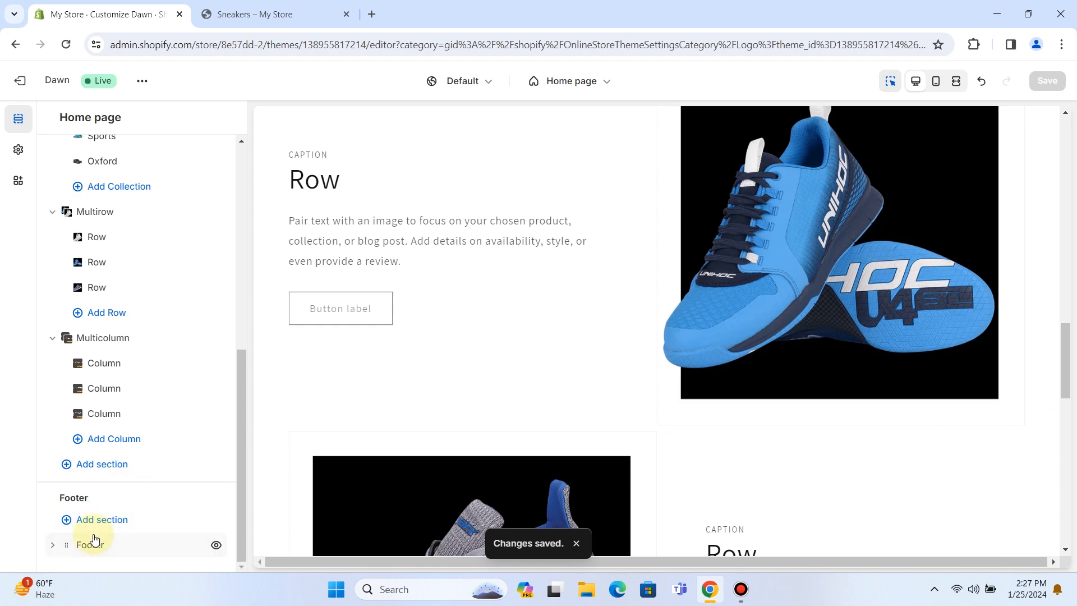
pyautogui.click(95, 542)
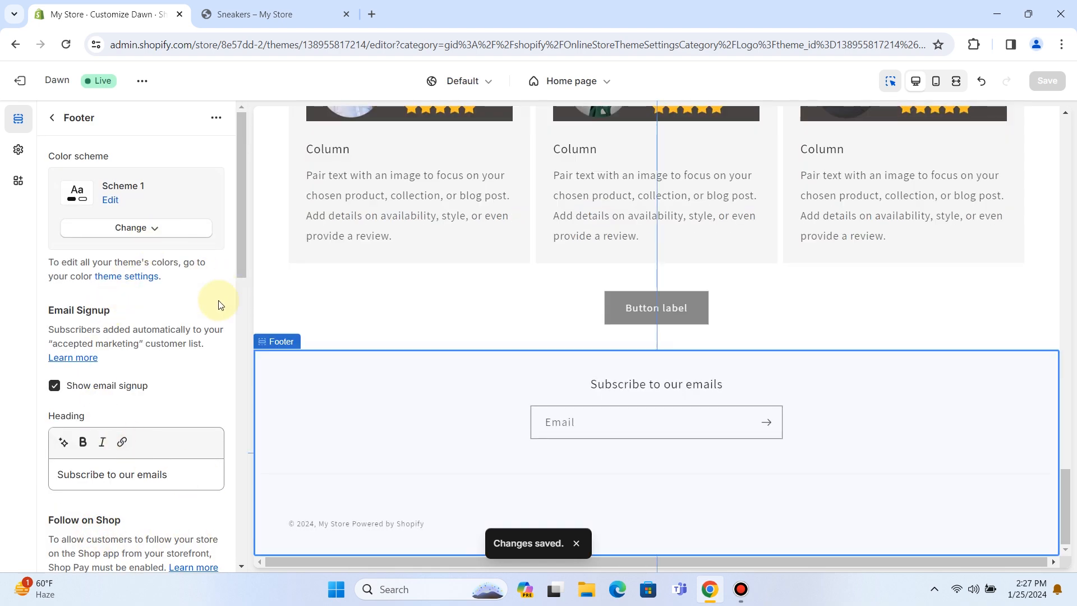
pyautogui.scroll(-4, 117, 349)
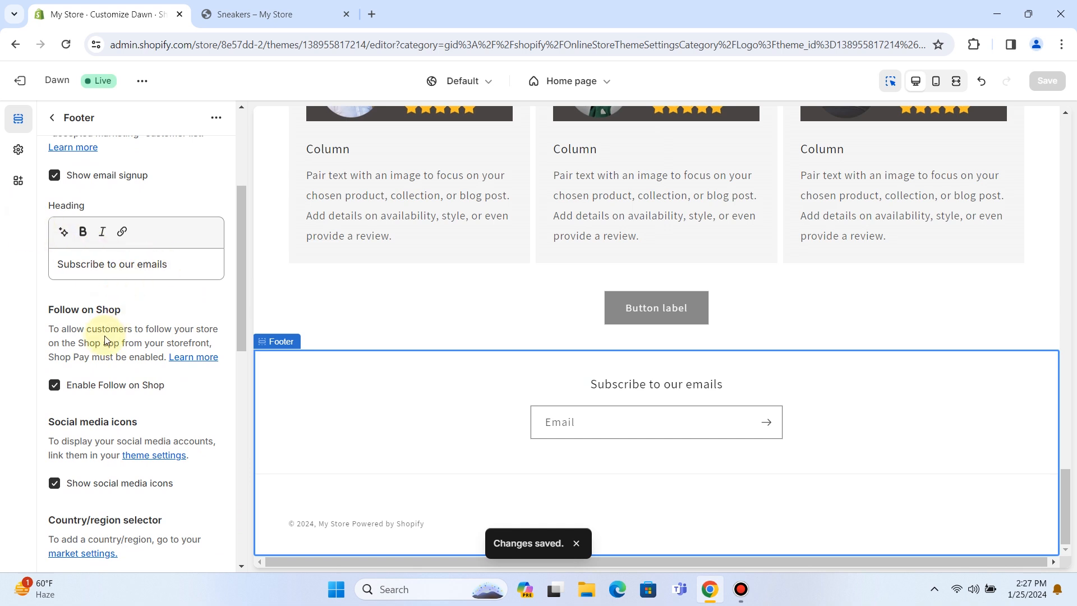
pyautogui.scroll(-1, 106, 339)
pyautogui.scroll(-10, 76, 331)
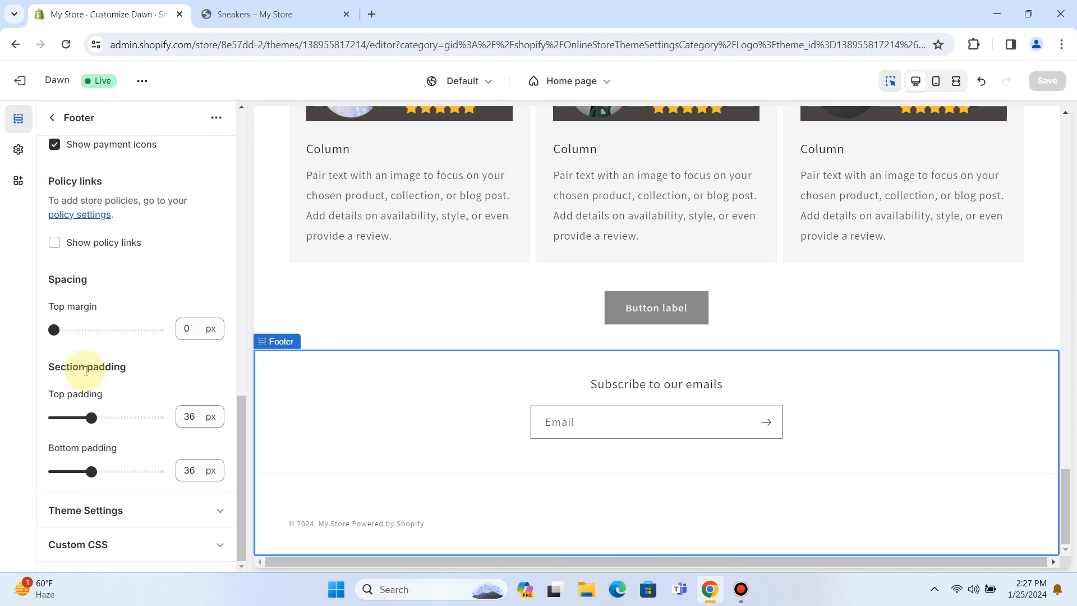
pyautogui.scroll(12, 90, 376)
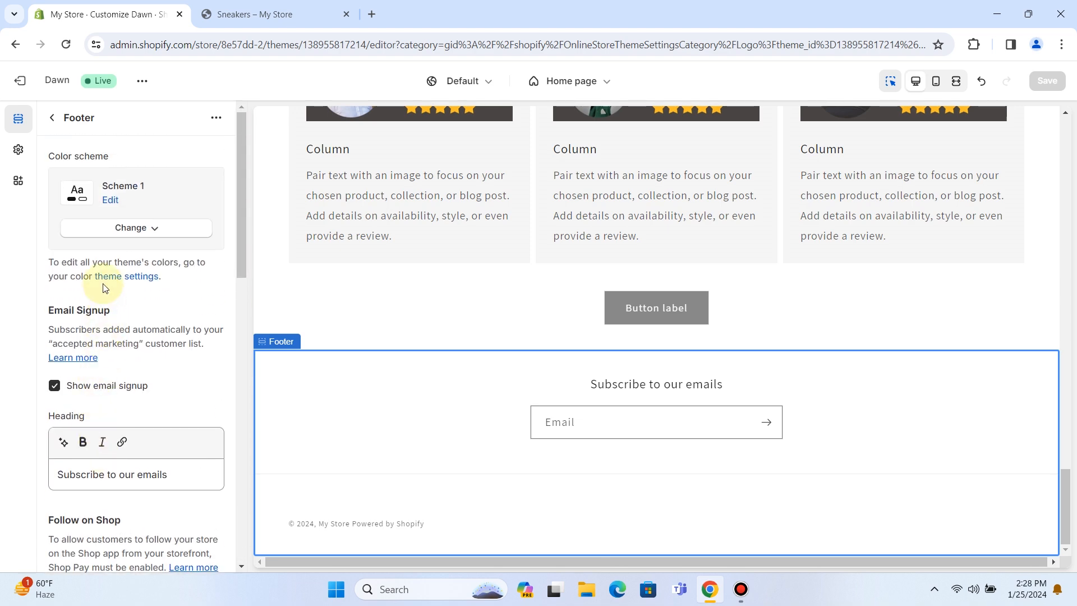
# Set the Footer's color scheme to Scheme 4 and save the theme changes
pyautogui.click(141, 231)
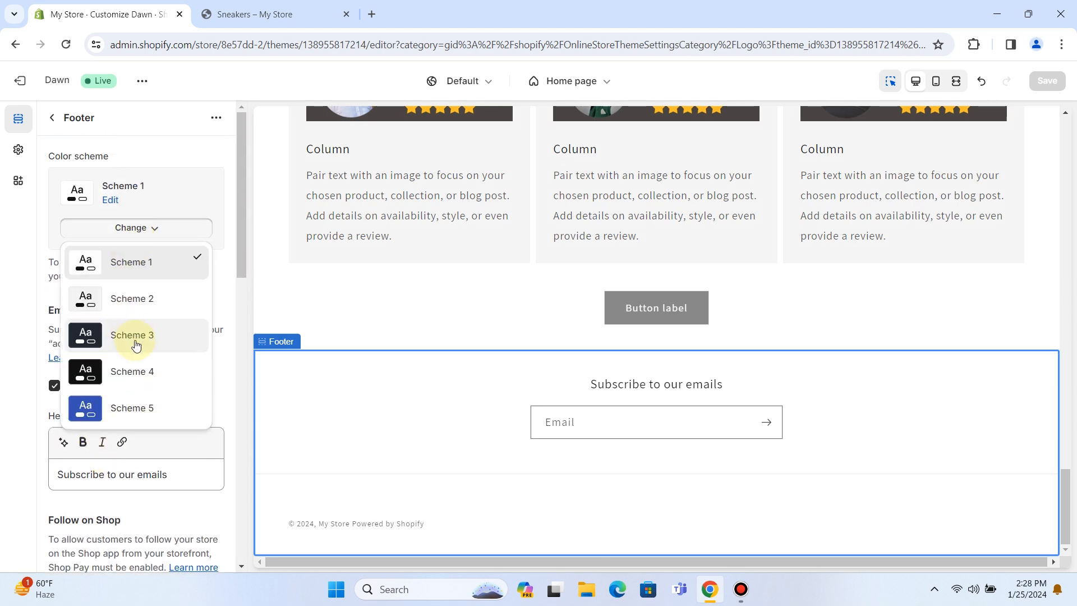
pyautogui.click(134, 380)
pyautogui.scroll(6, 611, 404)
pyautogui.scroll(3, 611, 406)
pyautogui.click(1047, 81)
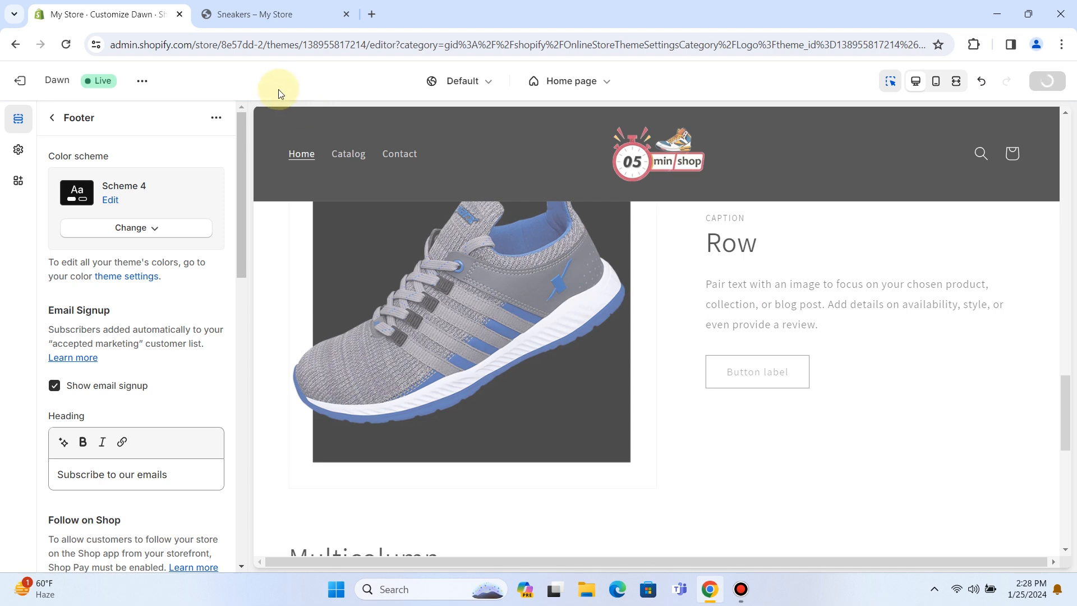
# Switch to the live store, reload its home page, dismiss the admin bar and browse through the slideshow's slides
pyautogui.click(252, 14)
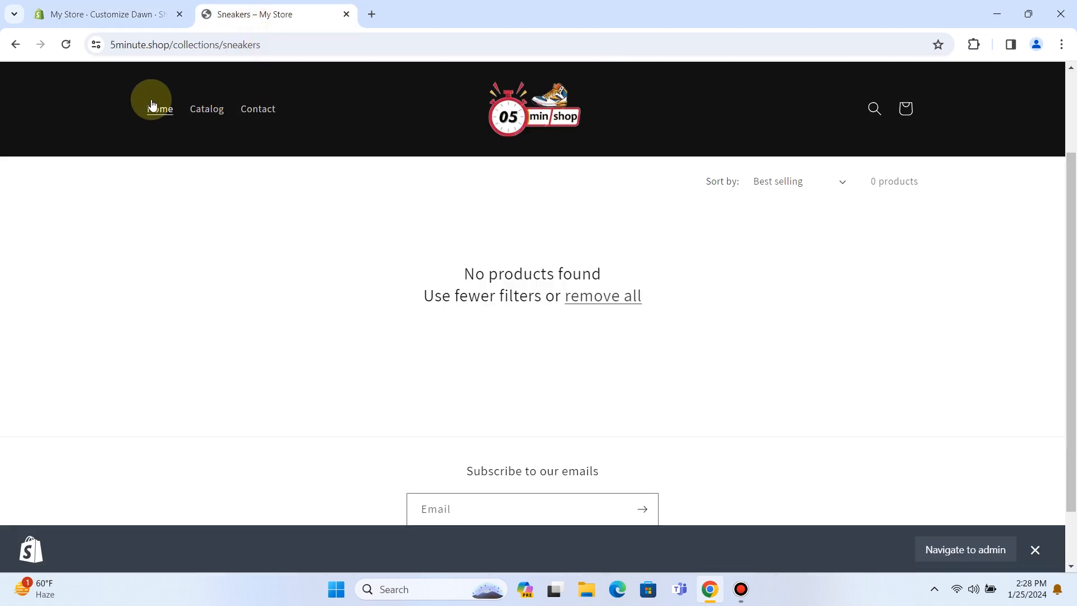
pyautogui.click(66, 44)
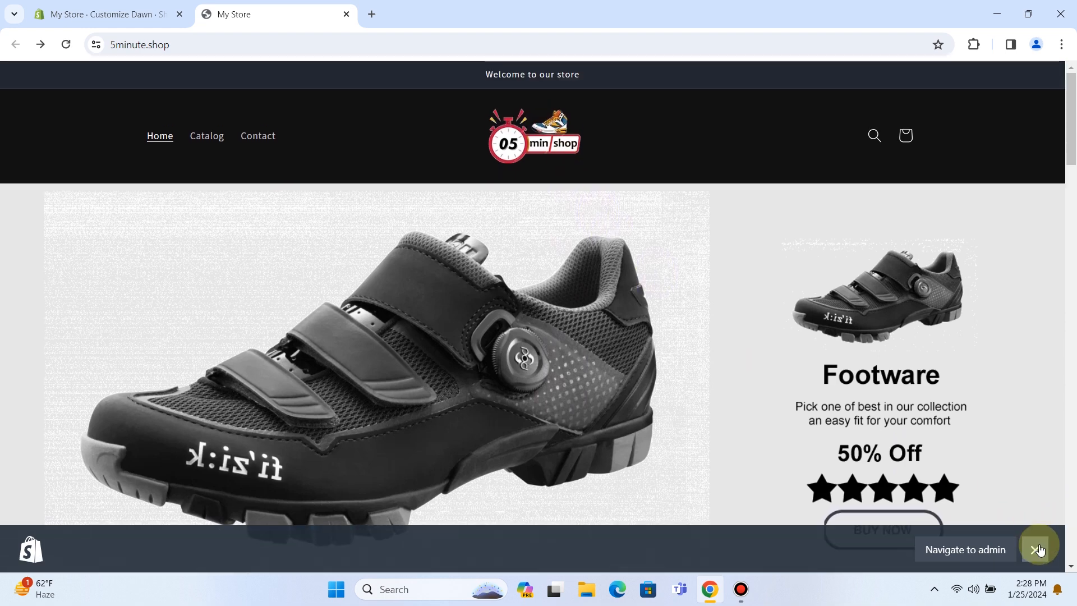
pyautogui.click(1037, 550)
pyautogui.scroll(-1, 601, 352)
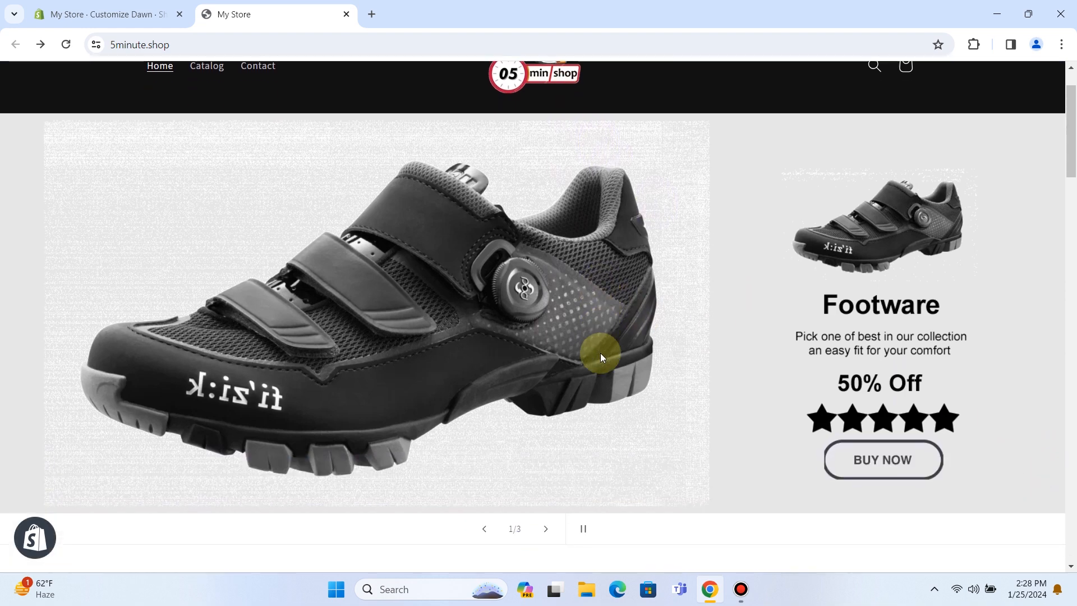
pyautogui.click(546, 529)
pyautogui.click(547, 529)
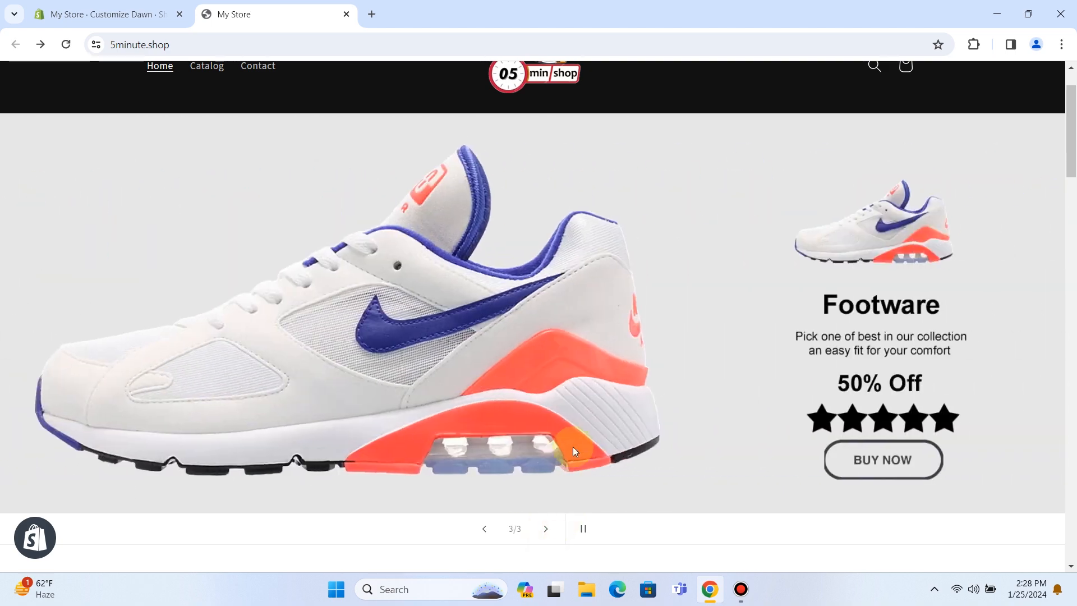
# Review the live home page from the New arrivals collections through the image rows to the Multicolumn heading
pyautogui.scroll(-5, 456, 403)
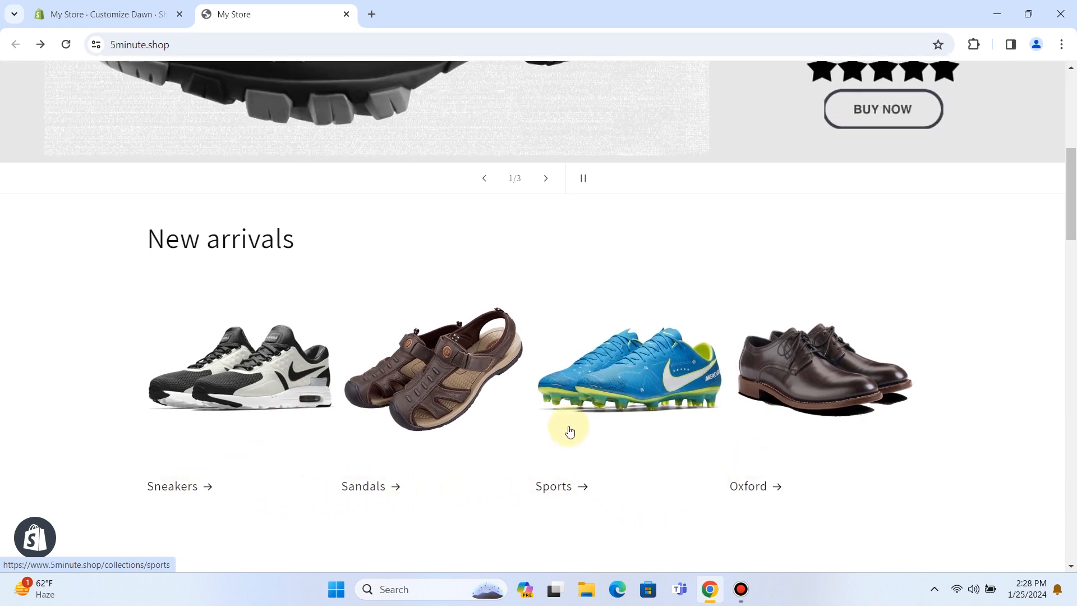
pyautogui.scroll(-7, 604, 437)
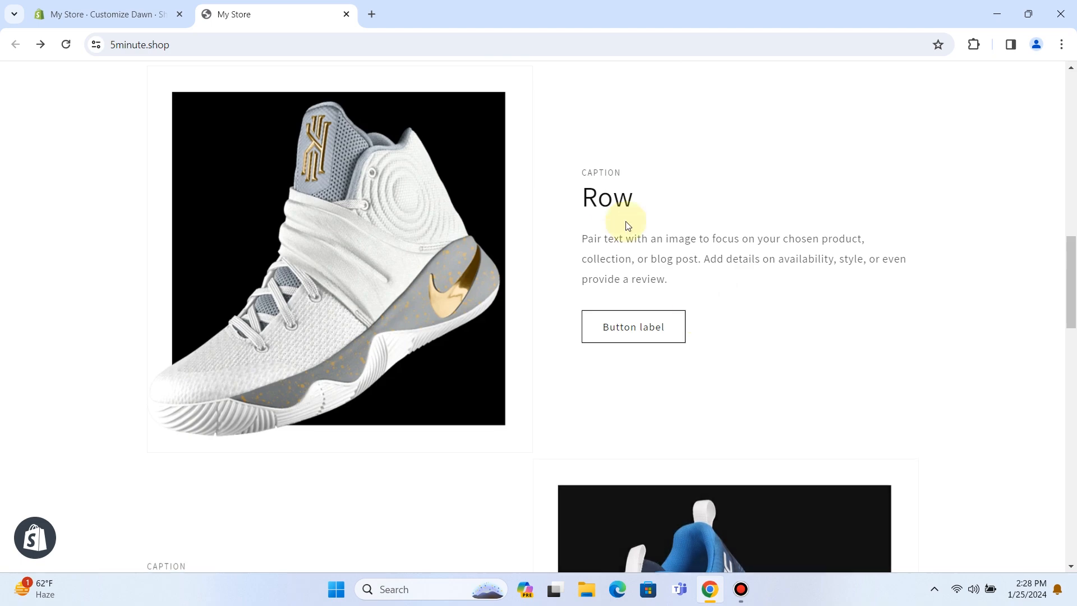
pyautogui.scroll(-12, 580, 292)
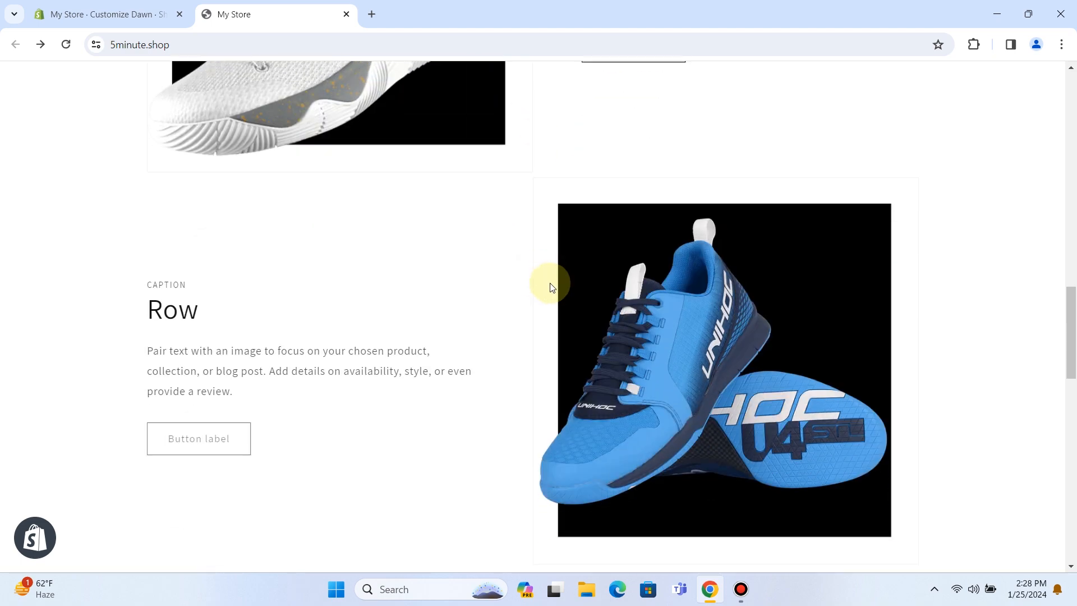
pyautogui.scroll(-3, 702, 305)
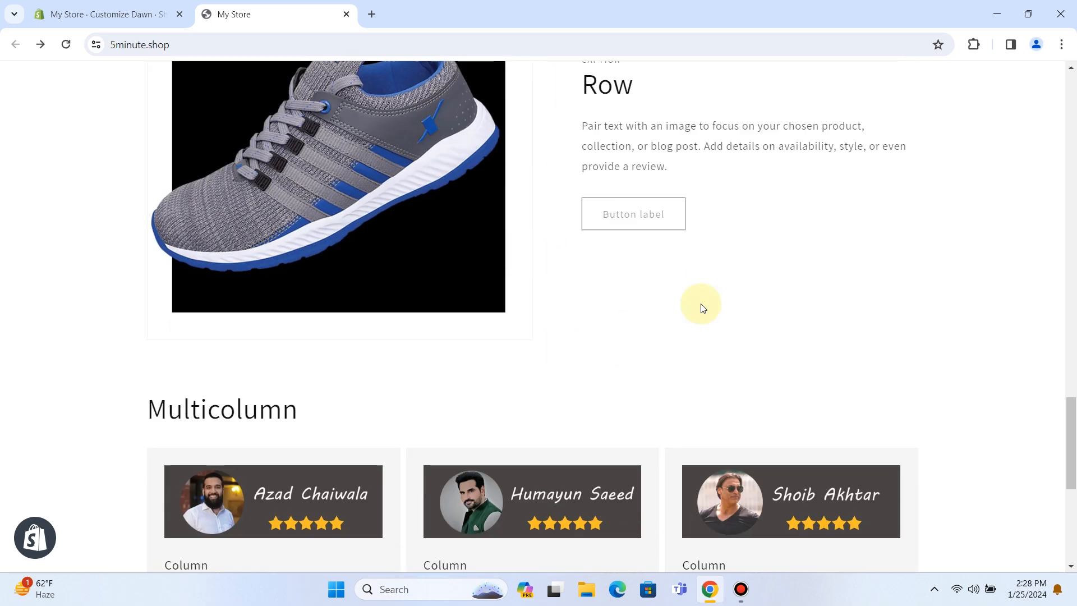
pyautogui.moveTo(153, 254); pyautogui.dragTo(313, 273)
pyautogui.click(341, 265)
pyautogui.click(343, 265)
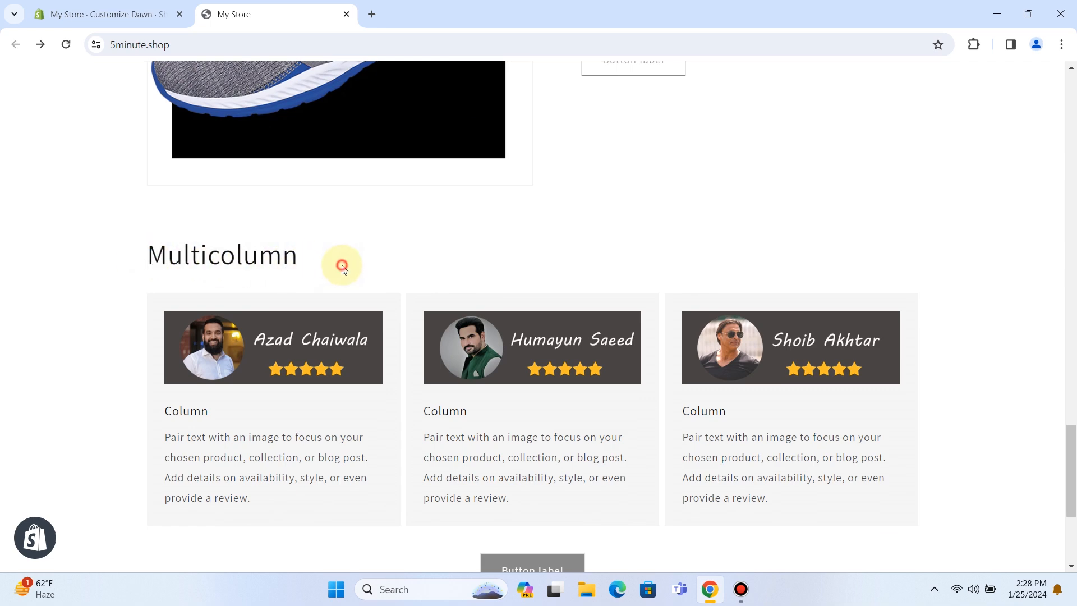
# In the theme editor, change the Multicolumn section's heading to "Reviews" and save the theme changes
pyautogui.click(132, 14)
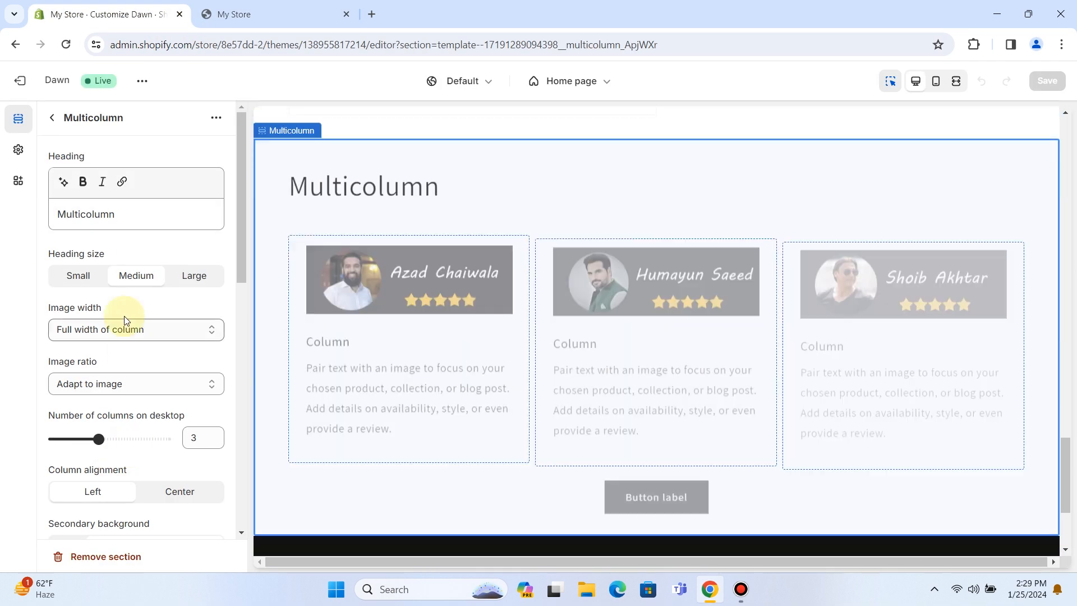
pyautogui.moveTo(100, 216); pyautogui.dragTo(8, 219)
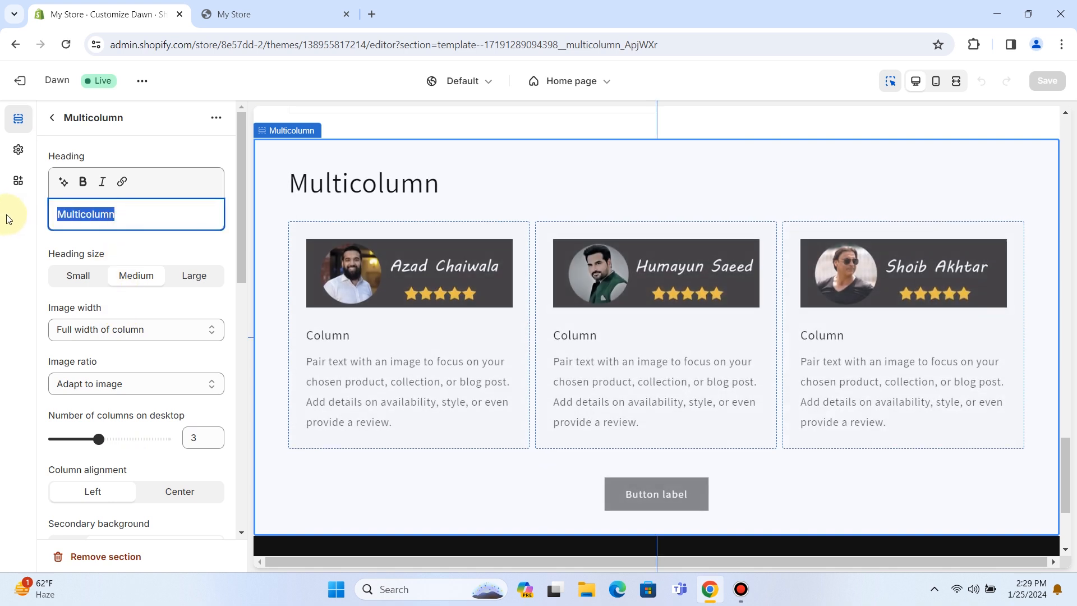
pyautogui.write('Reviews')
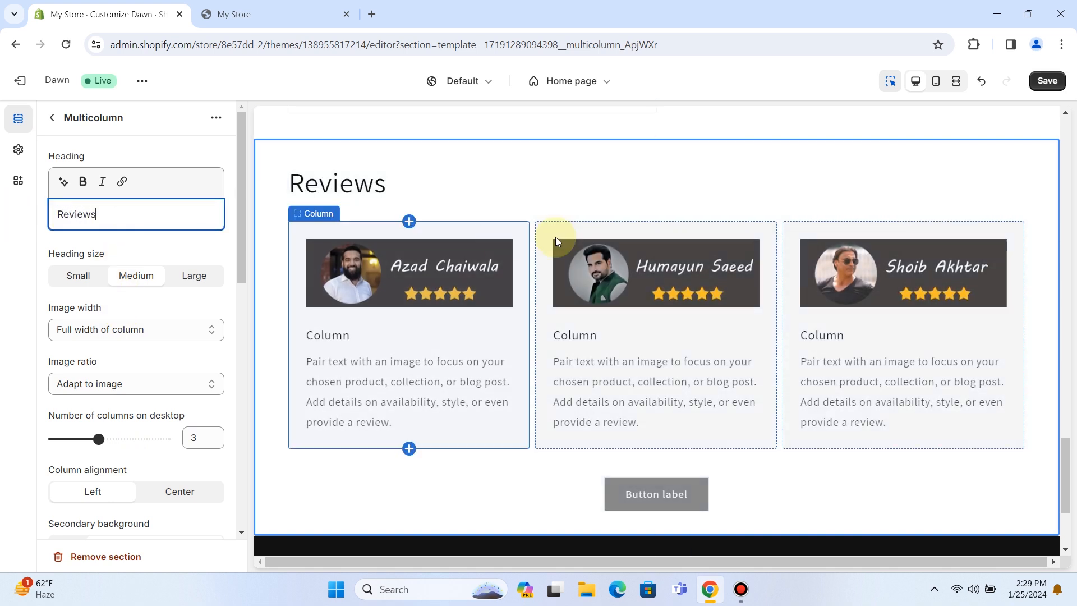
pyautogui.click(1047, 80)
# Reload the live store's home page and check the heading and columns of the reviews section
pyautogui.click(258, 13)
pyautogui.click(66, 44)
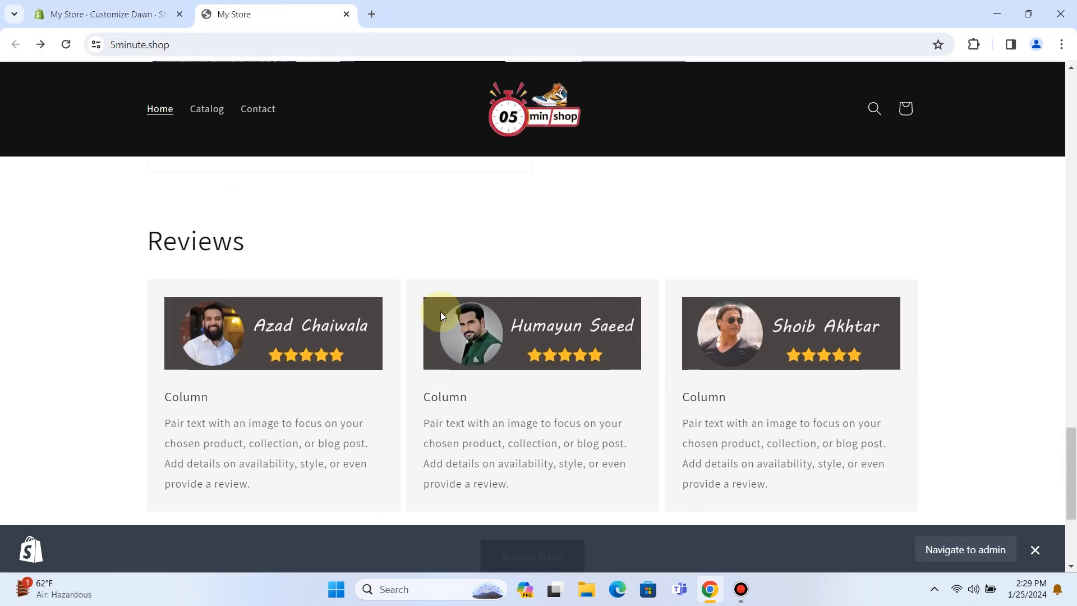
pyautogui.moveTo(129, 251); pyautogui.dragTo(253, 257)
pyautogui.scroll(-3, 502, 295)
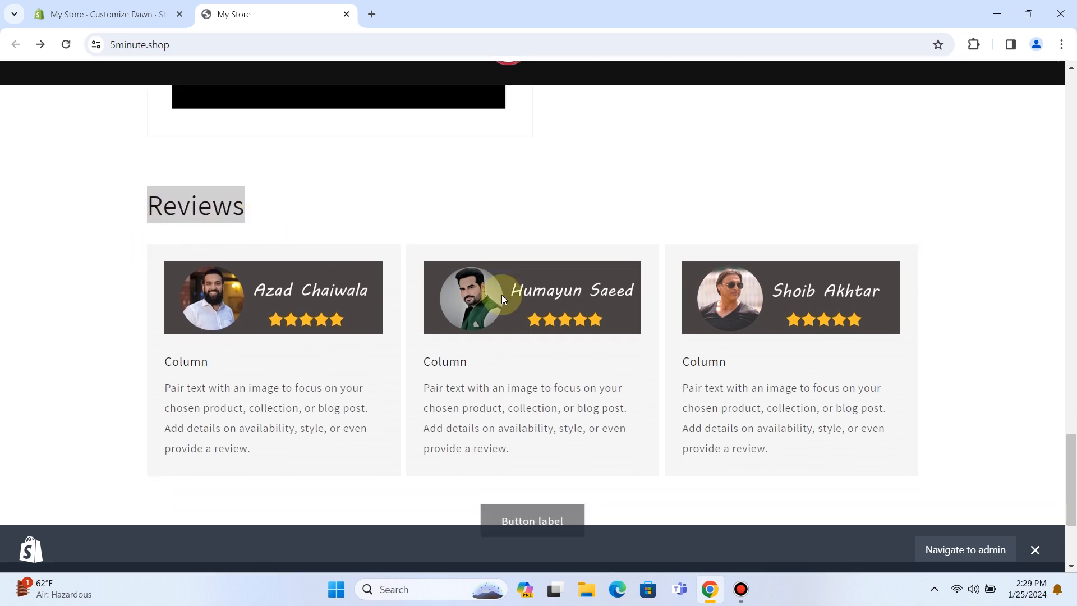
pyautogui.scroll(-1, 501, 298)
# Review the whole live home page from the header and slideshow down to the footer, and return to the page's start
pyautogui.scroll(15, 502, 306)
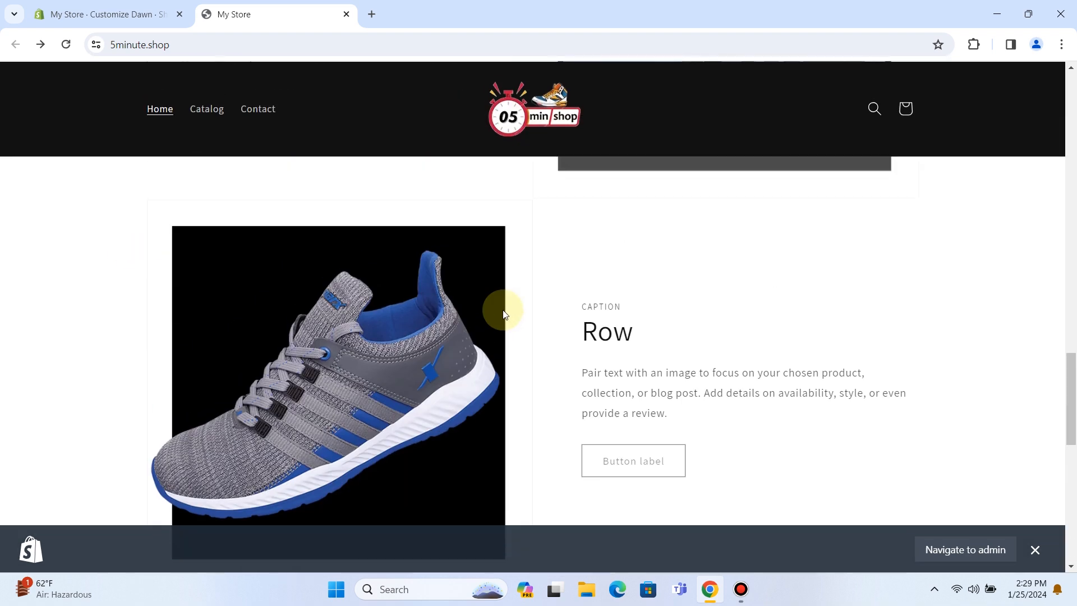
pyautogui.scroll(20, 503, 315)
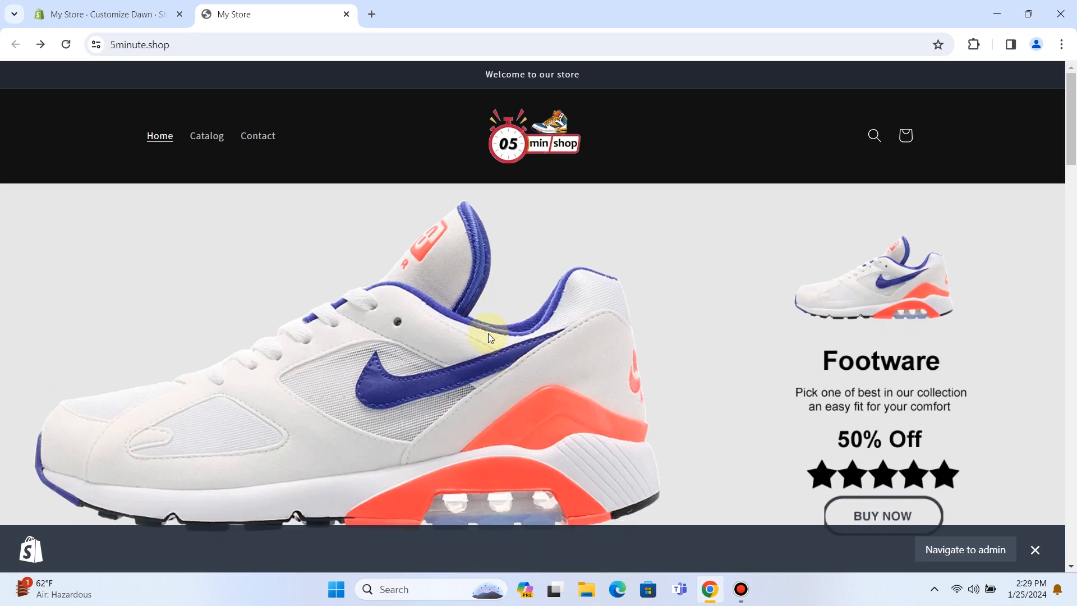
pyautogui.scroll(-4, 449, 276)
pyautogui.scroll(3, 449, 276)
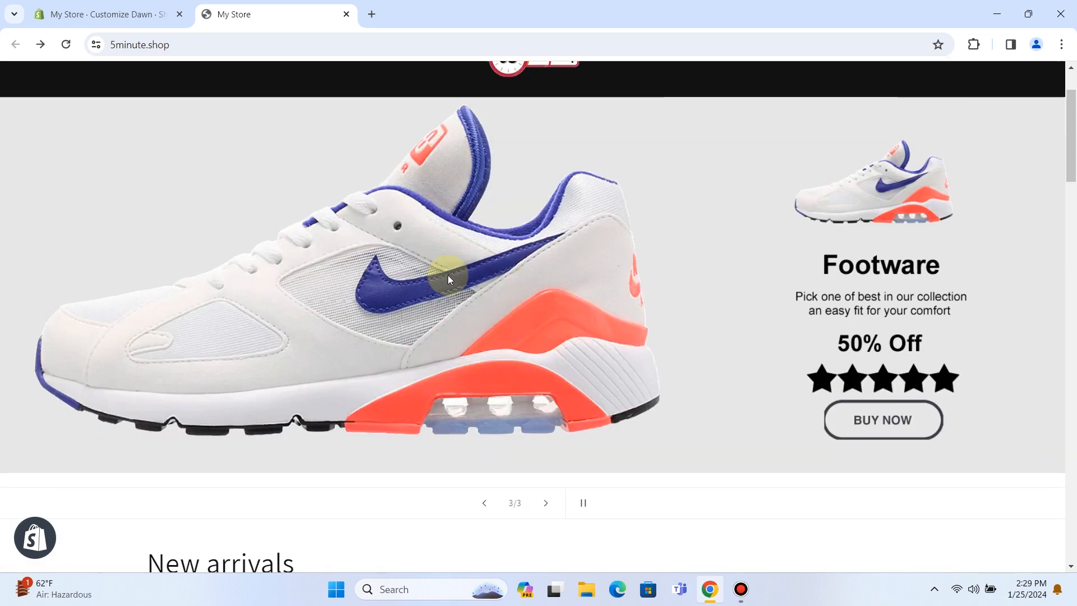
pyautogui.scroll(-6, 449, 276)
pyautogui.scroll(-1, 448, 275)
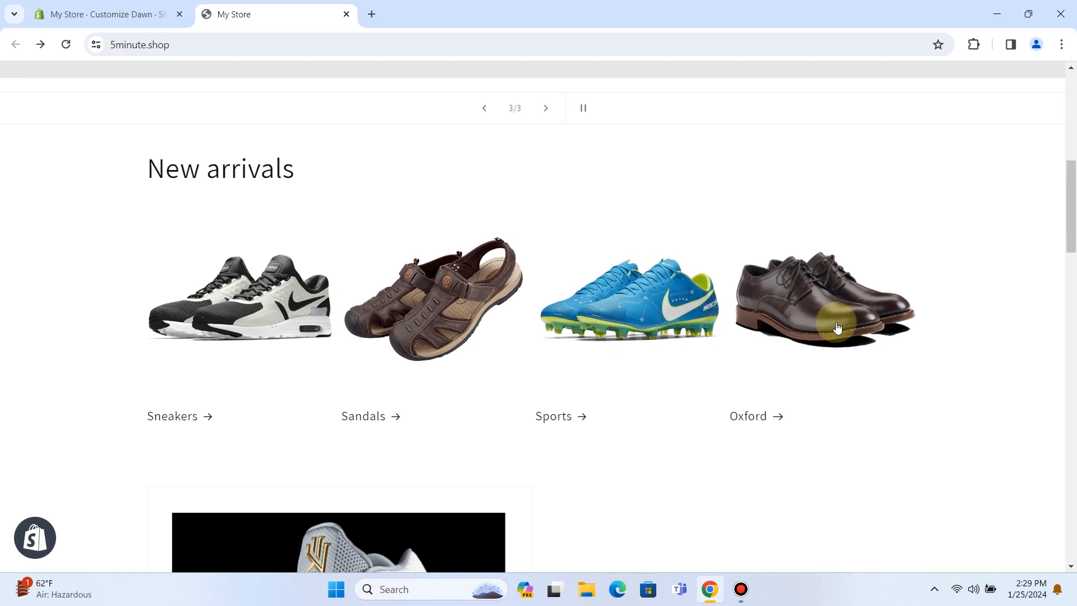
pyautogui.scroll(-5, 371, 316)
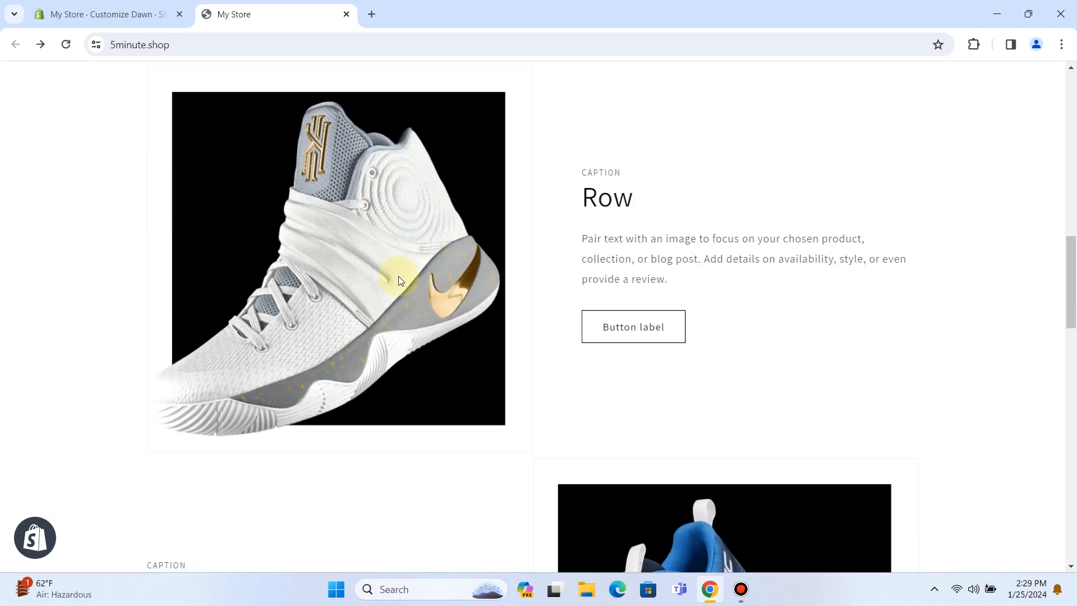
pyautogui.scroll(-4, 397, 279)
pyautogui.scroll(-10, 509, 308)
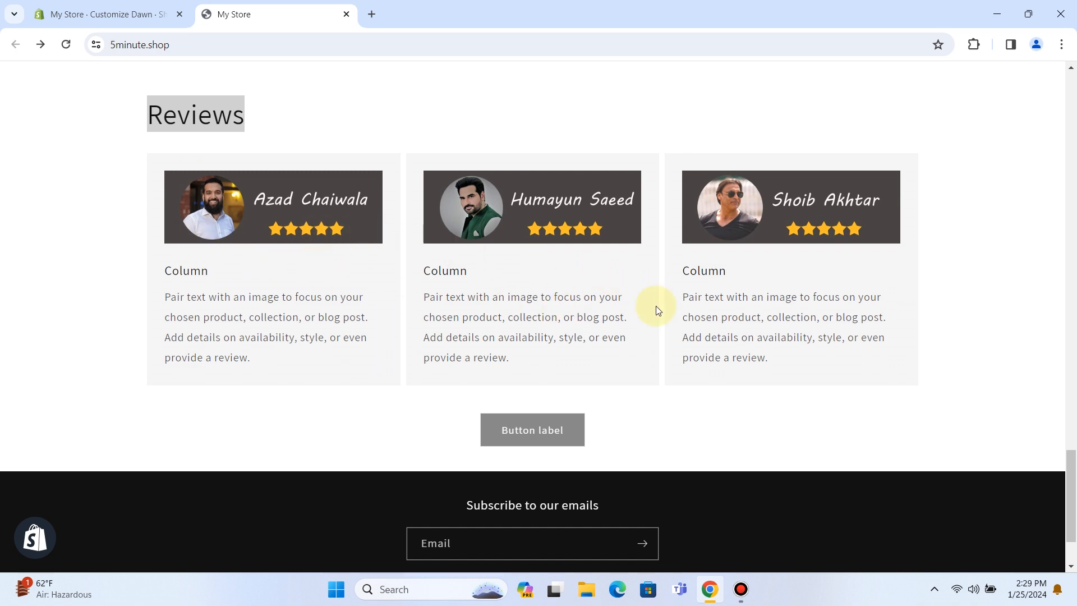
pyautogui.scroll(-2, 645, 337)
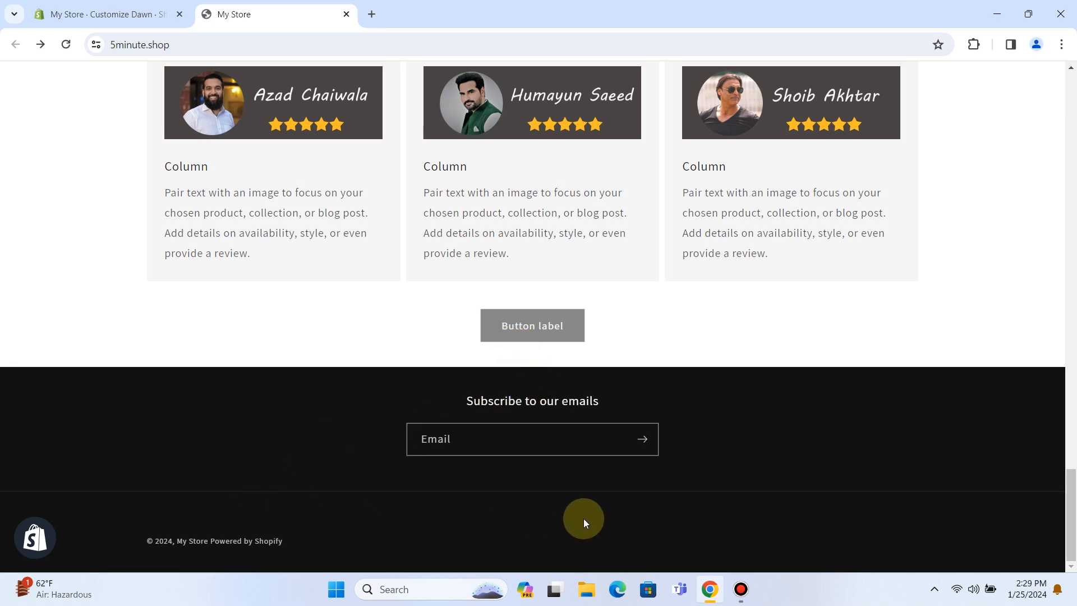
pyautogui.scroll(12, 604, 514)
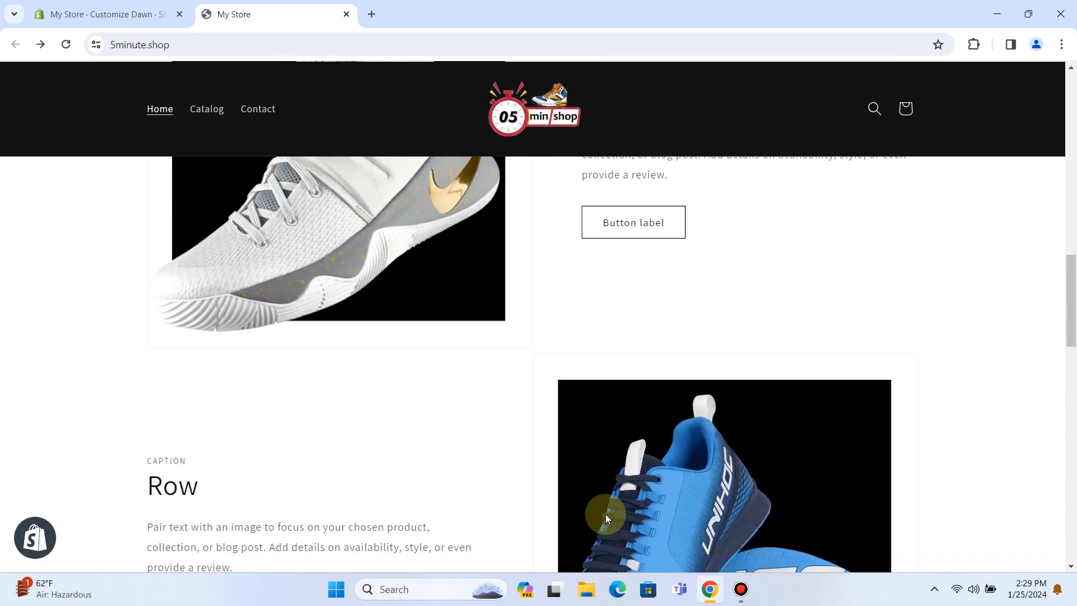
pyautogui.scroll(12, 605, 514)
pyautogui.scroll(1, 606, 519)
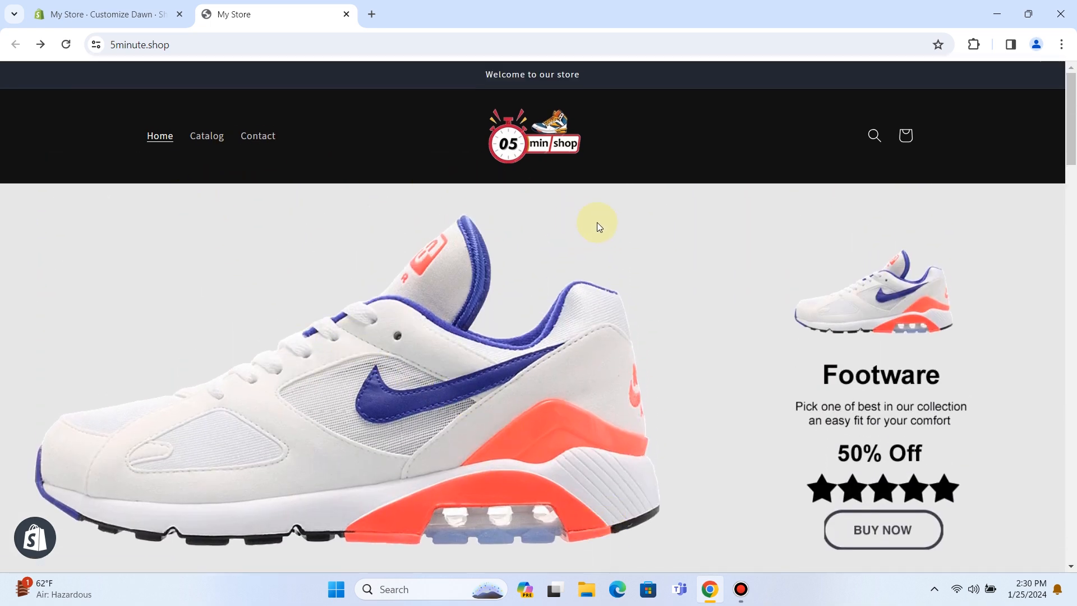